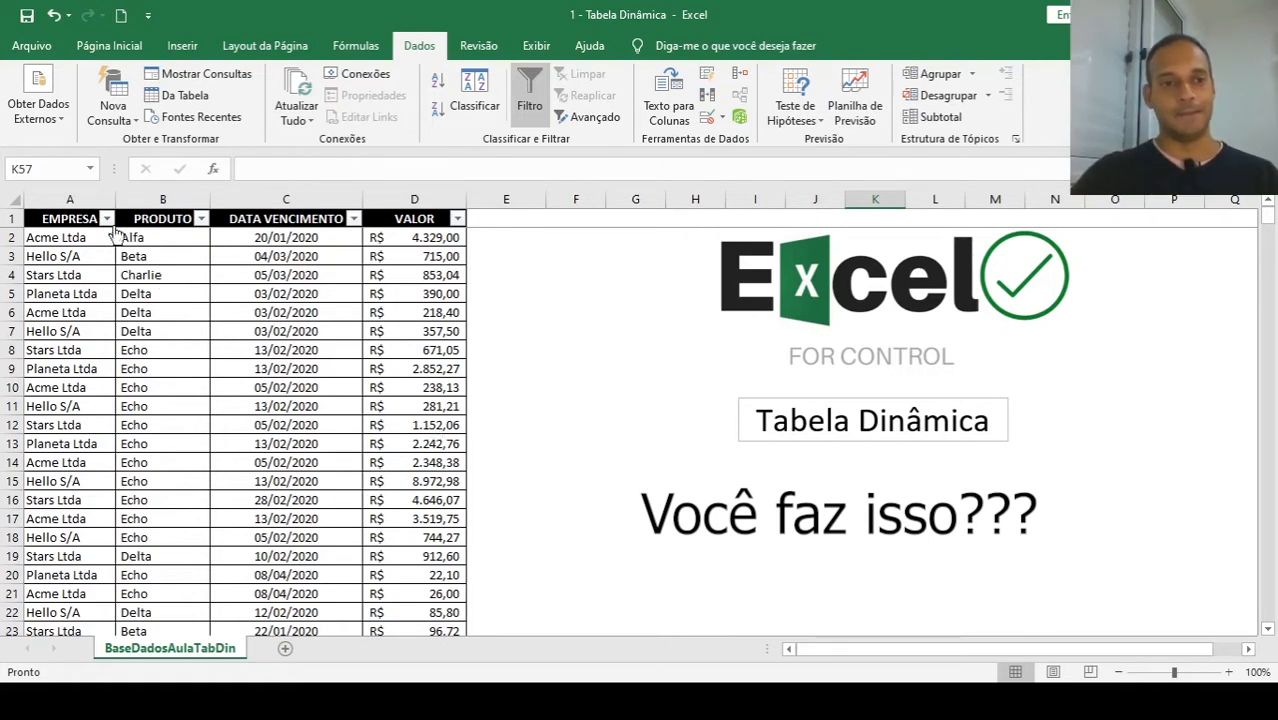
# Filter the EMPRESA column to Acme Ltda only and select the VALOR column to show its sum.
pyautogui.click(106, 218)
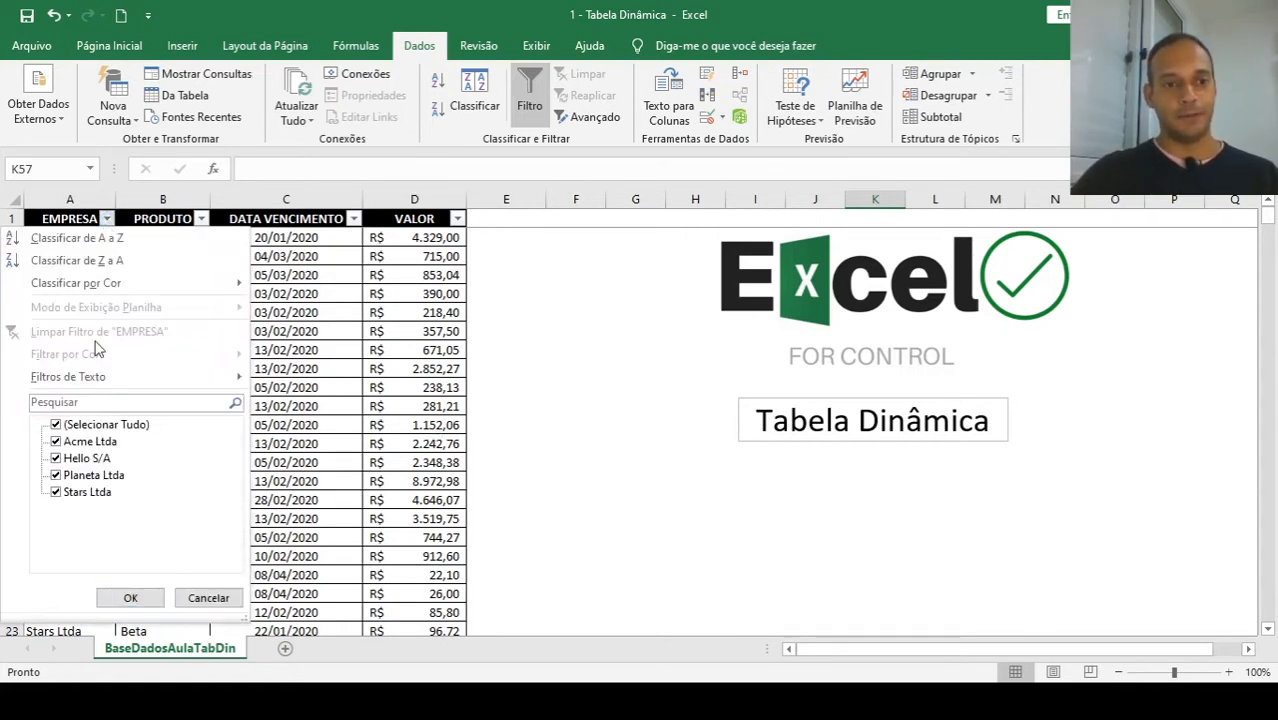
pyautogui.click(81, 426)
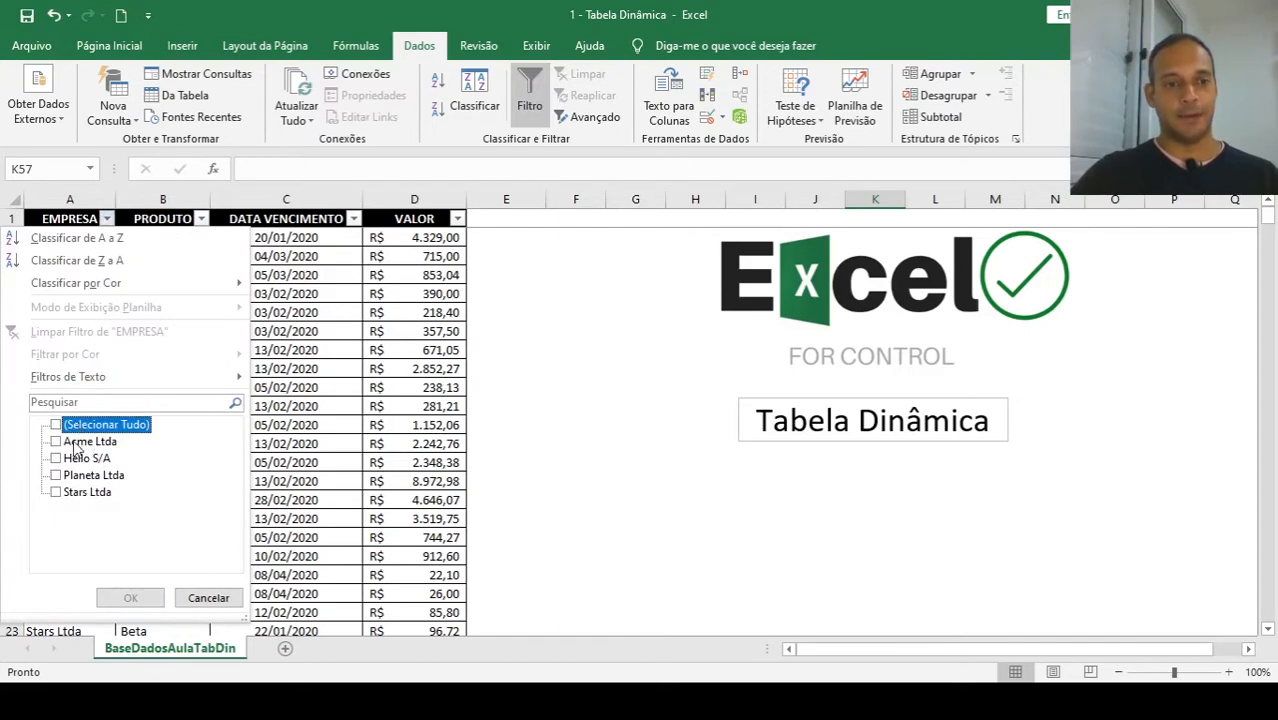
pyautogui.click(75, 442)
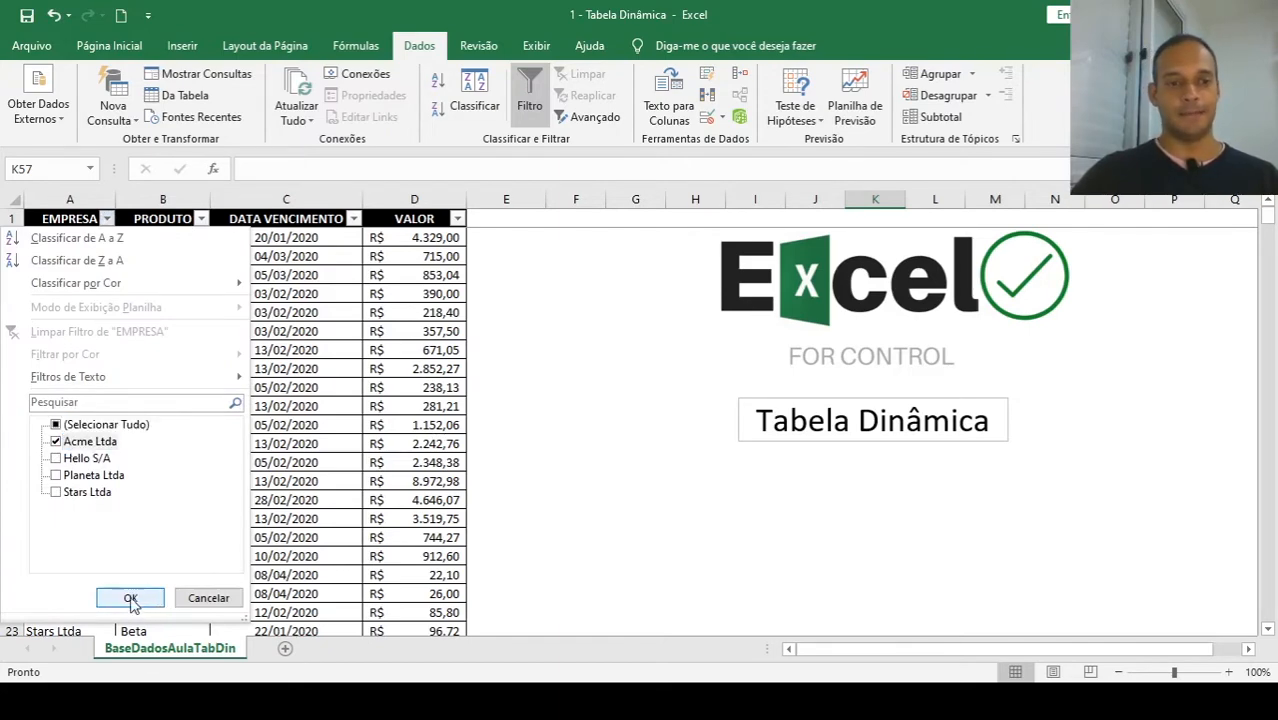
pyautogui.click(130, 598)
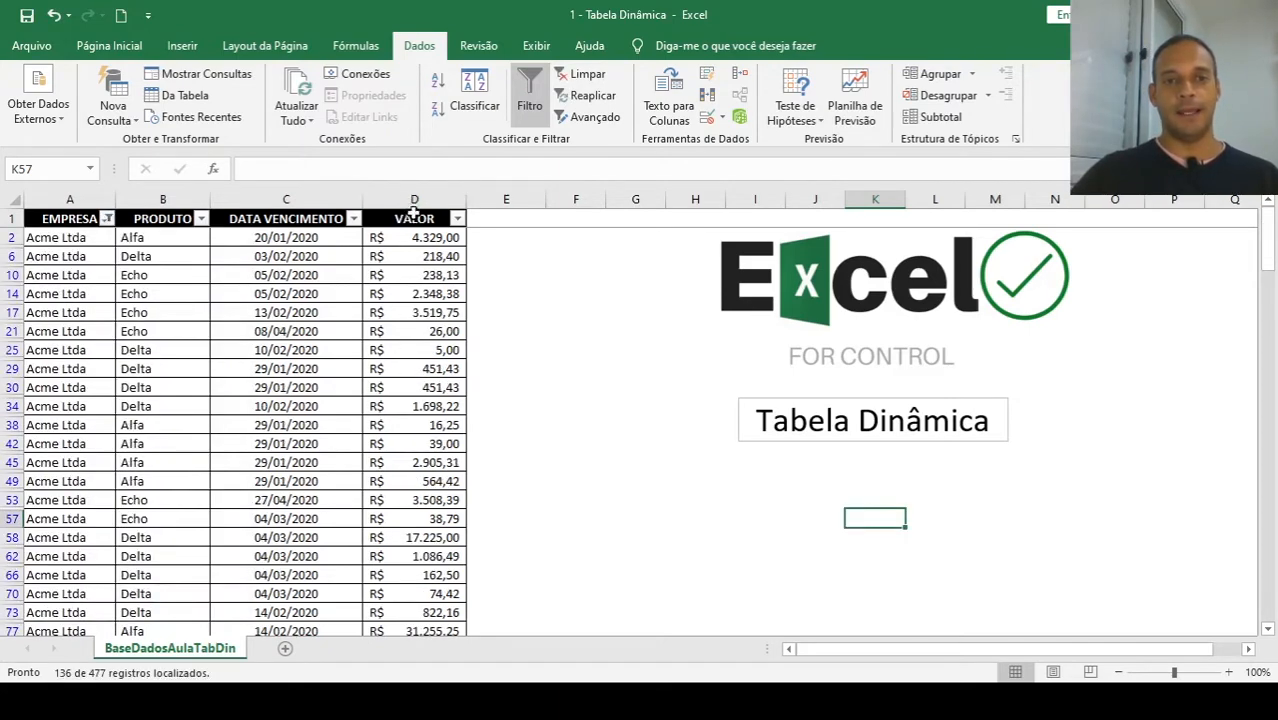
pyautogui.click(414, 200)
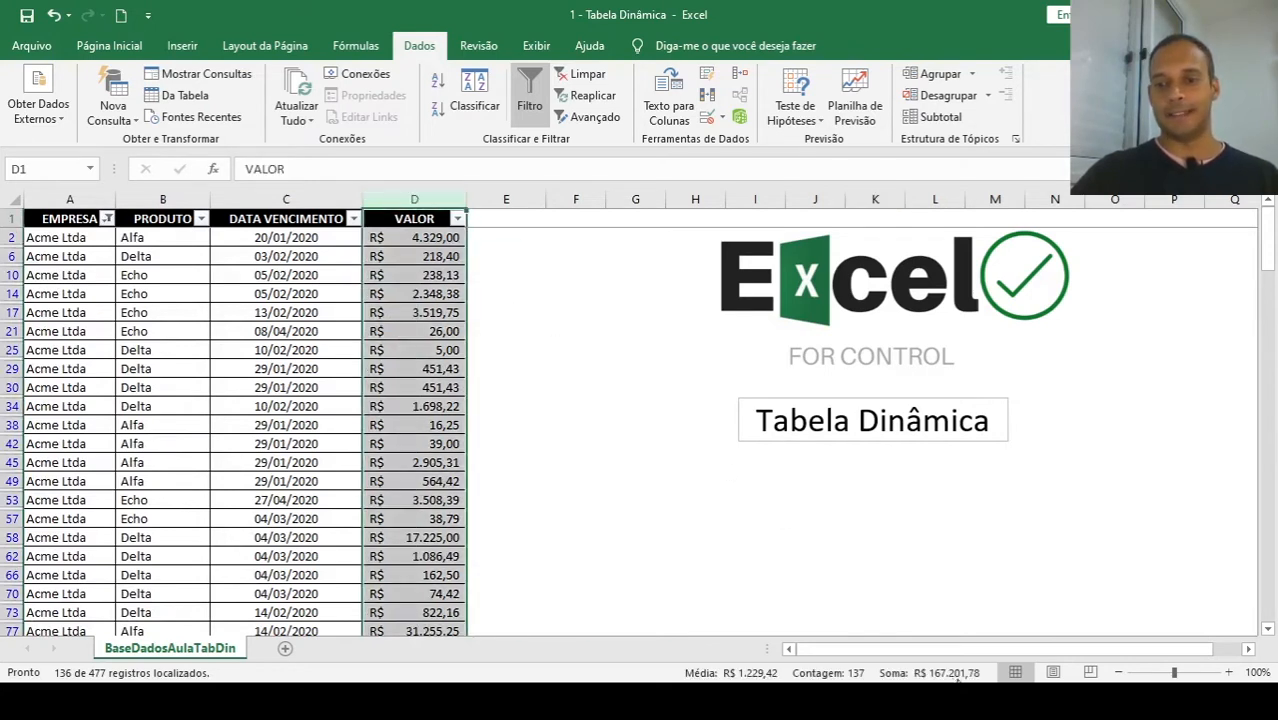
# Note the company total beside the data by entering Acme in J57 and 167000 in K57.
pyautogui.click(833, 516)
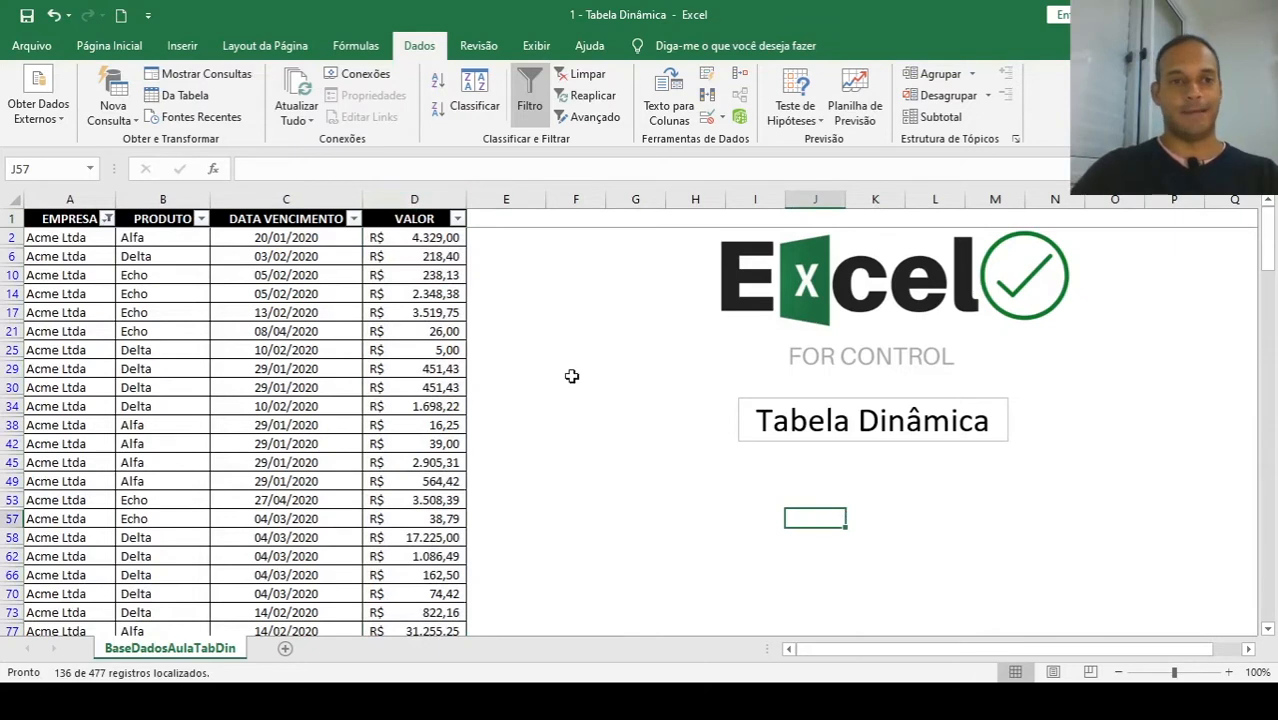
pyautogui.write('Acme')
pyautogui.press('Tab')
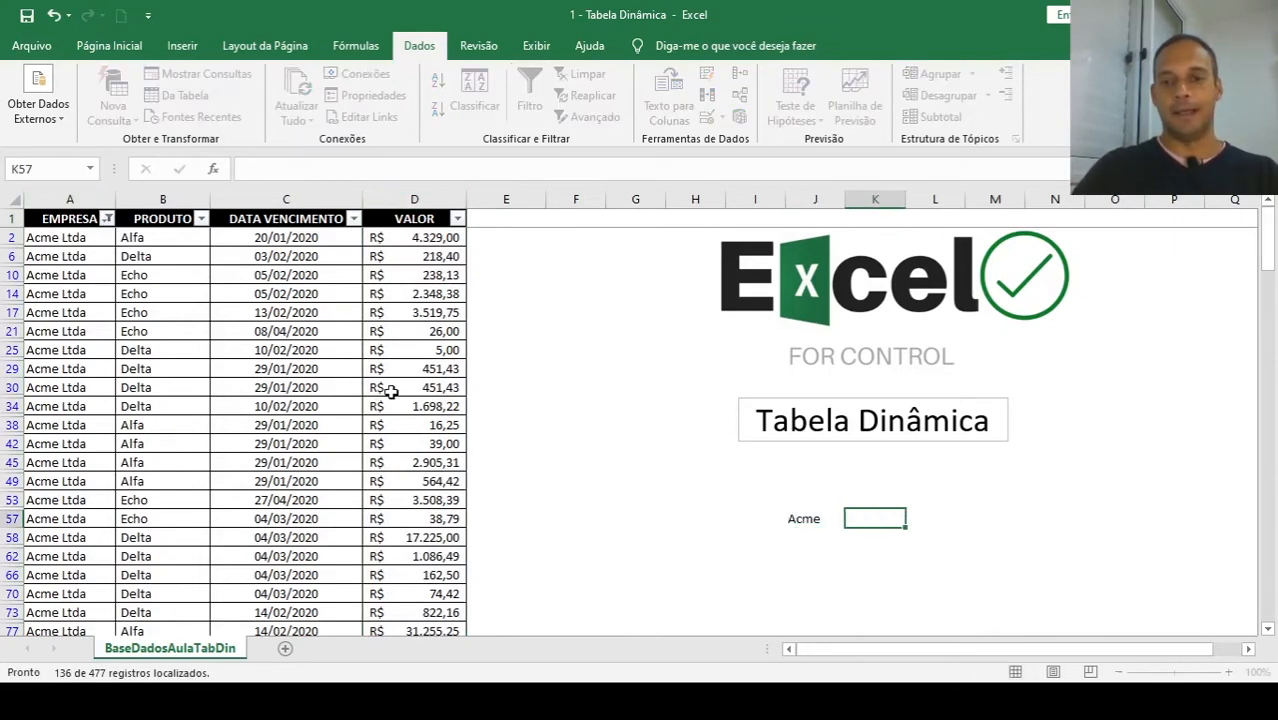
pyautogui.write('167')
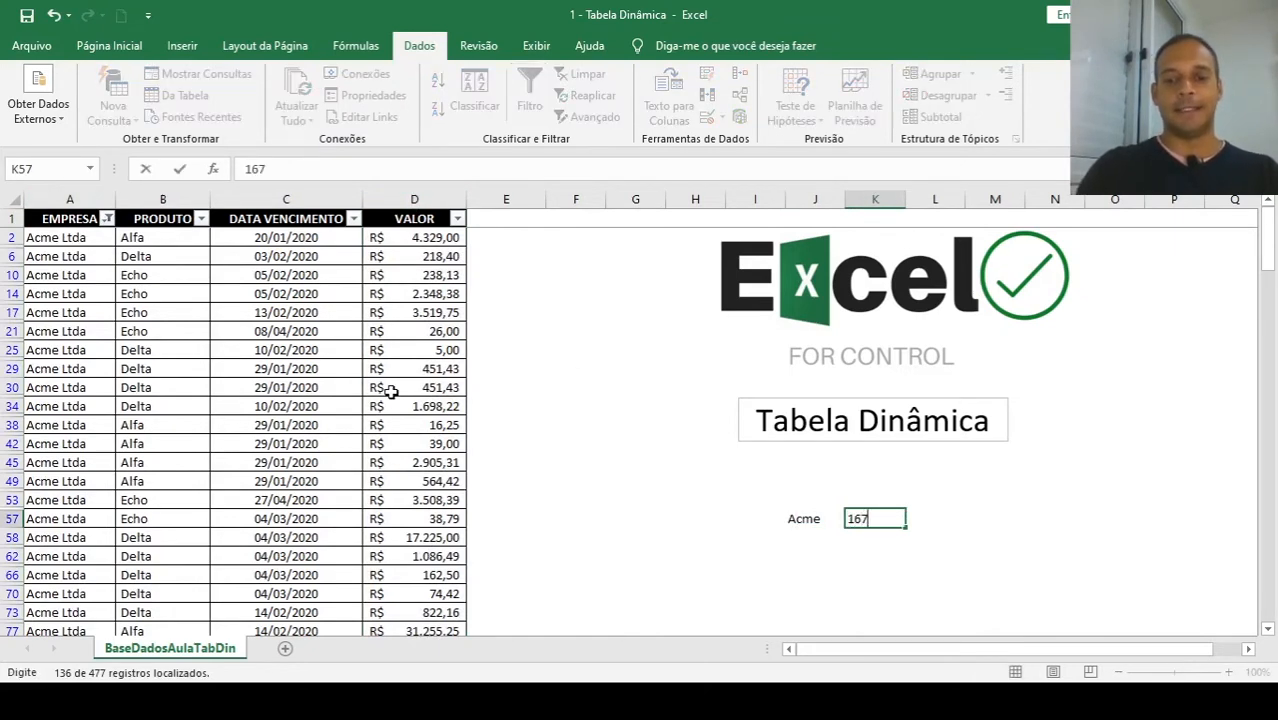
pyautogui.write('000')
pyautogui.press('Return')
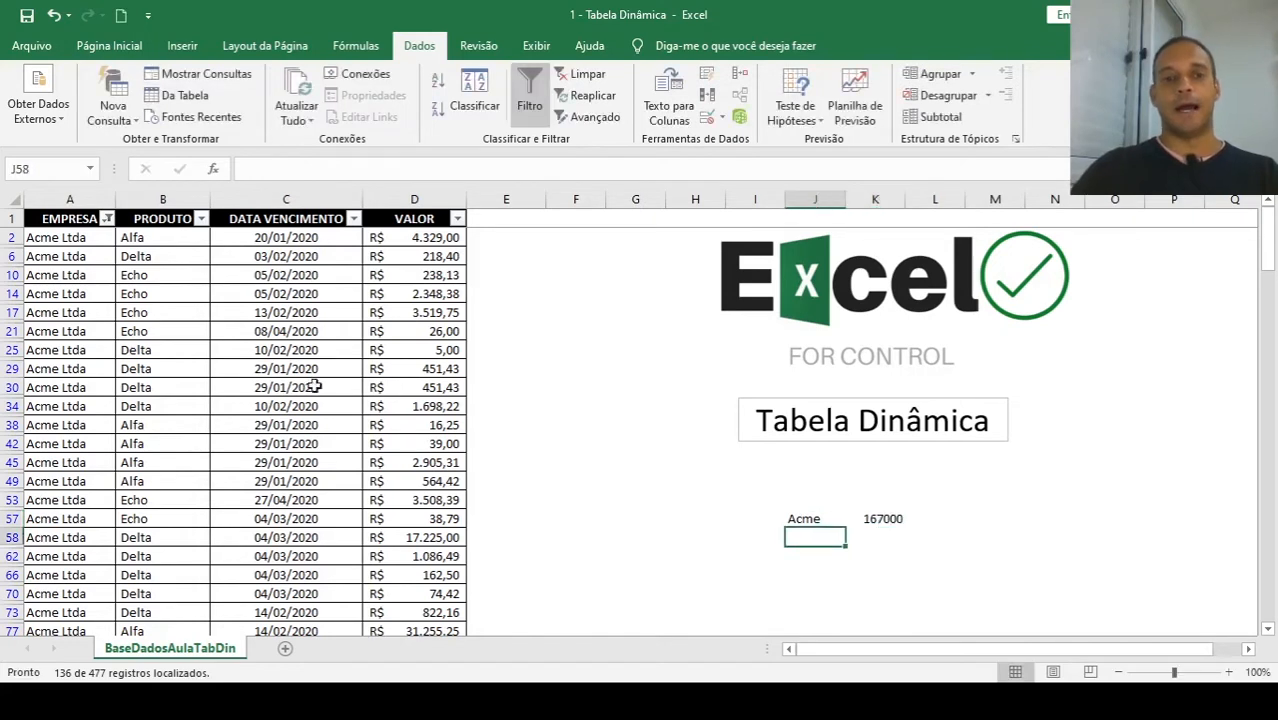
# Filter EMPRESA to Hello S/A only to show the sum of the VALOR column, and clear the filter.
pyautogui.click(107, 218)
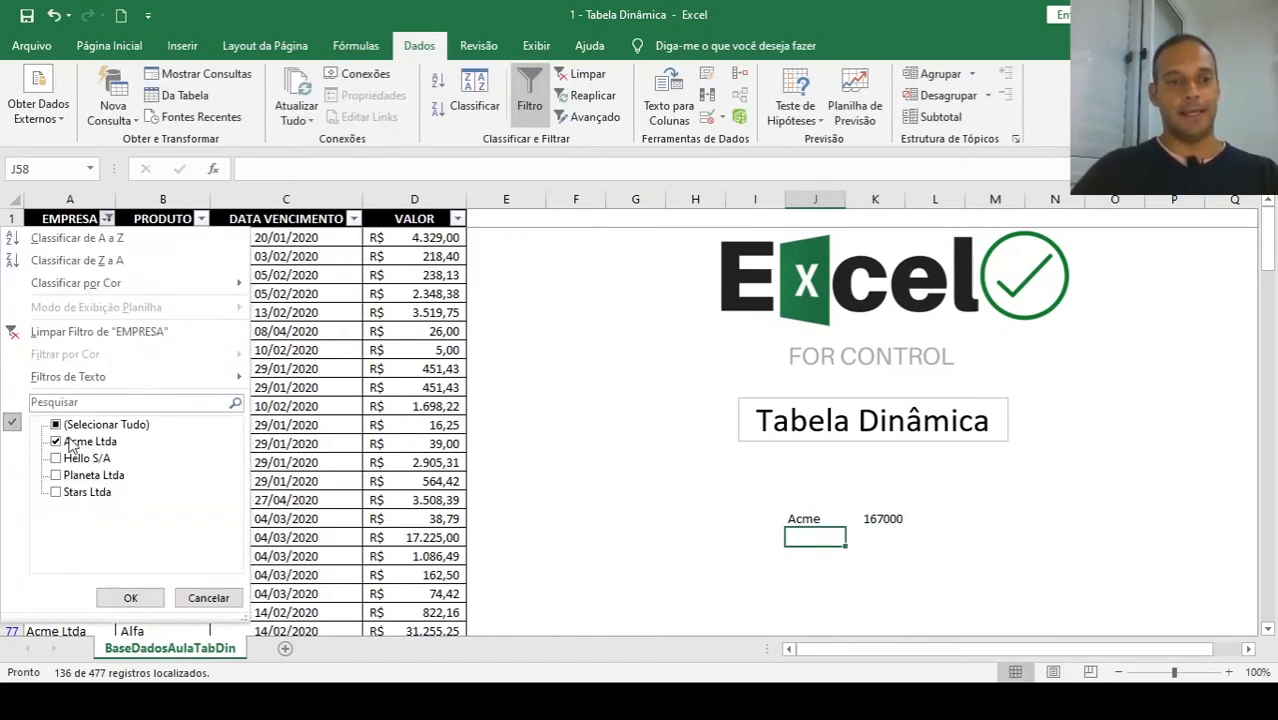
pyautogui.click(69, 442)
pyautogui.click(72, 459)
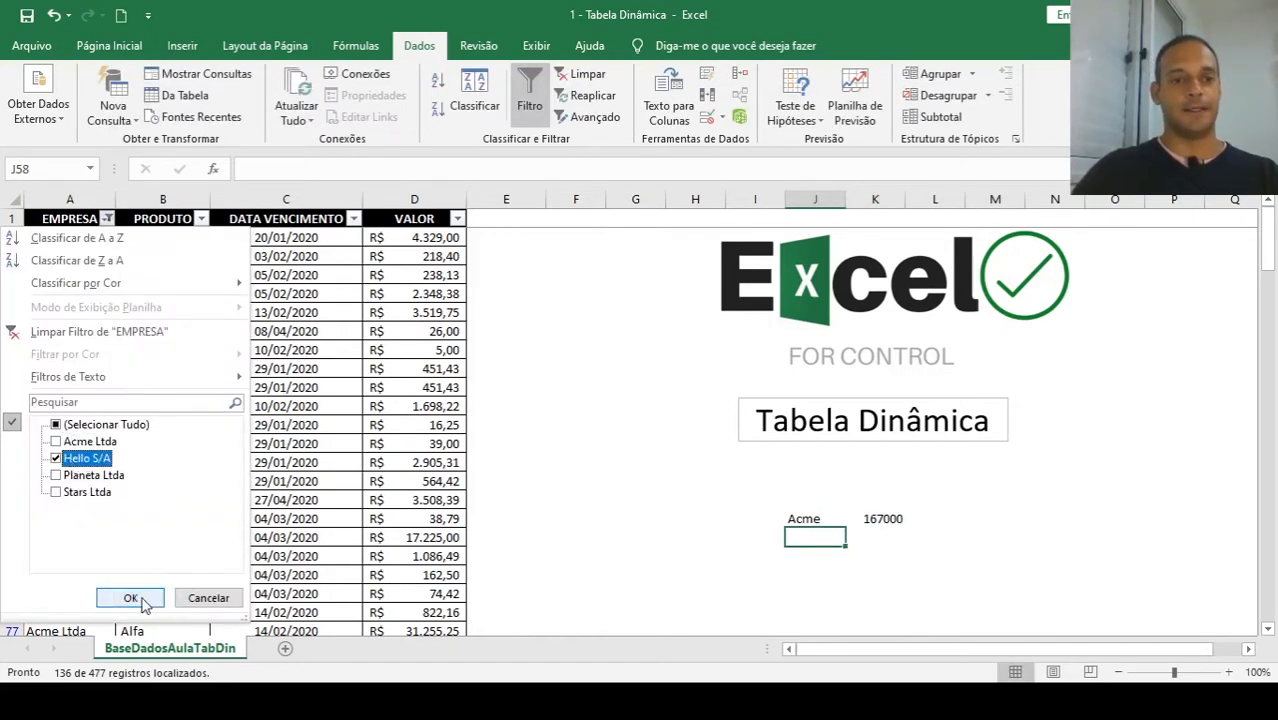
pyautogui.click(131, 598)
pyautogui.click(425, 195)
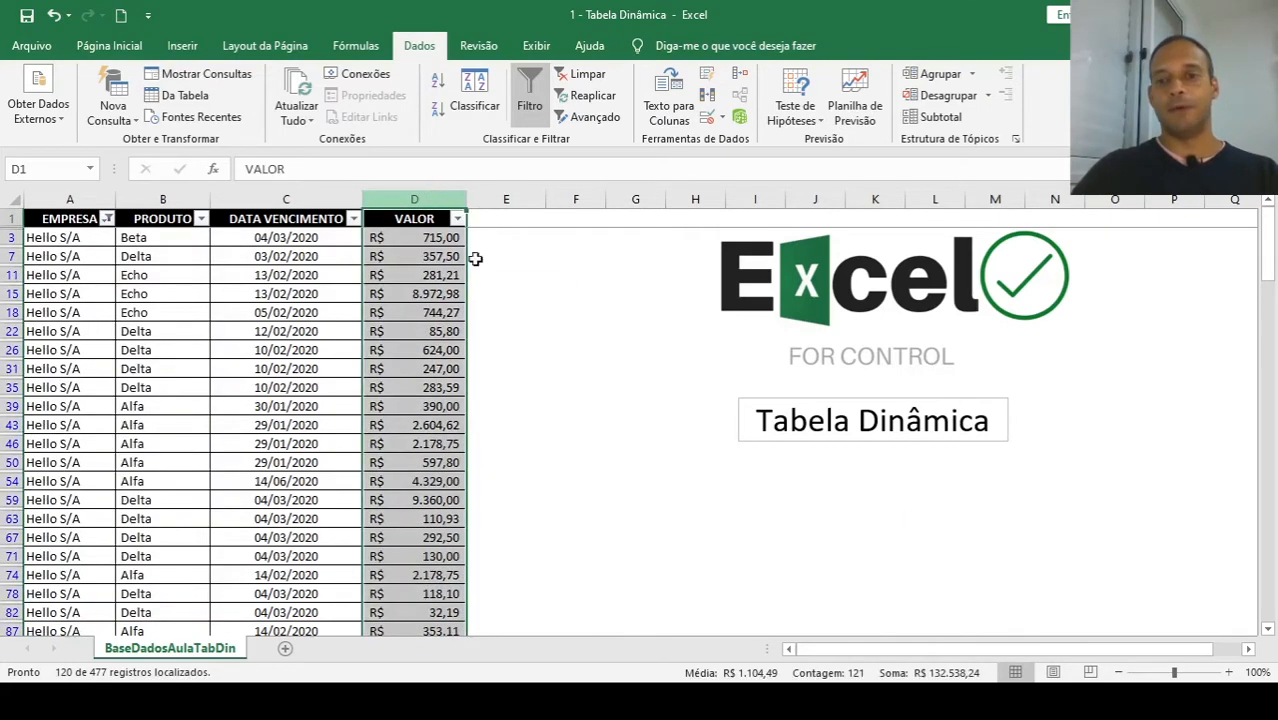
pyautogui.click(587, 73)
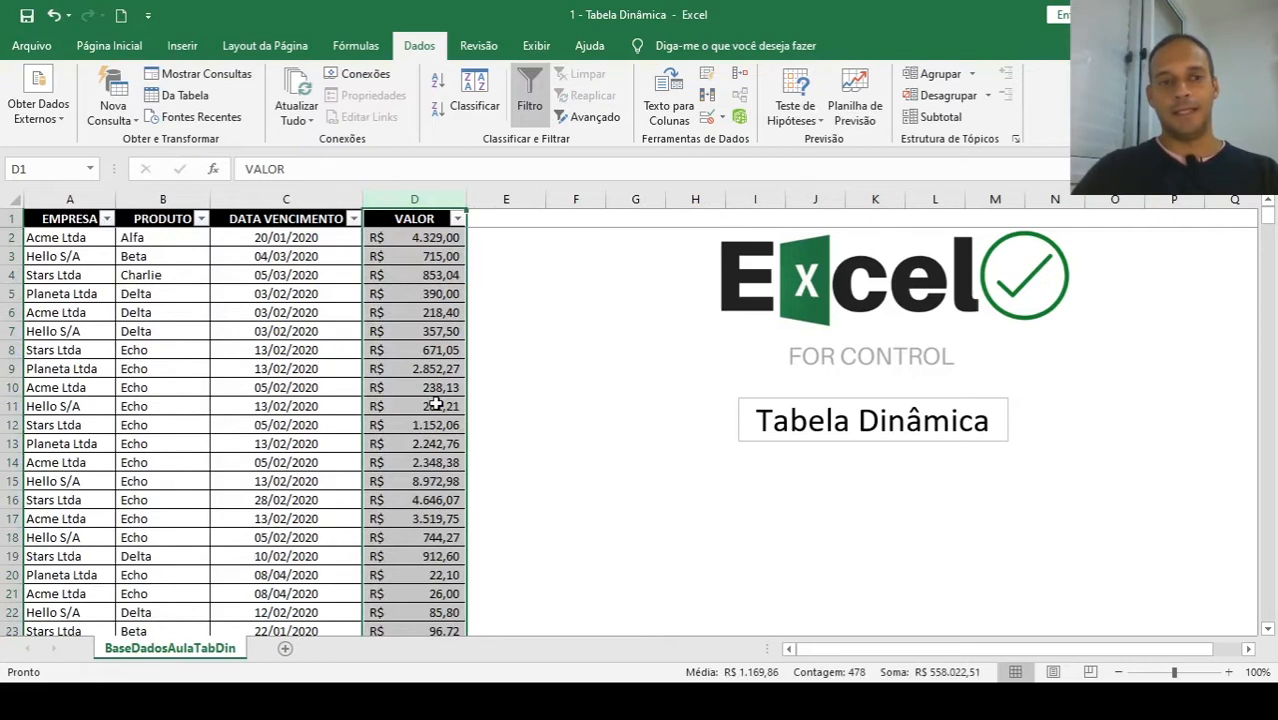
pyautogui.click(447, 479)
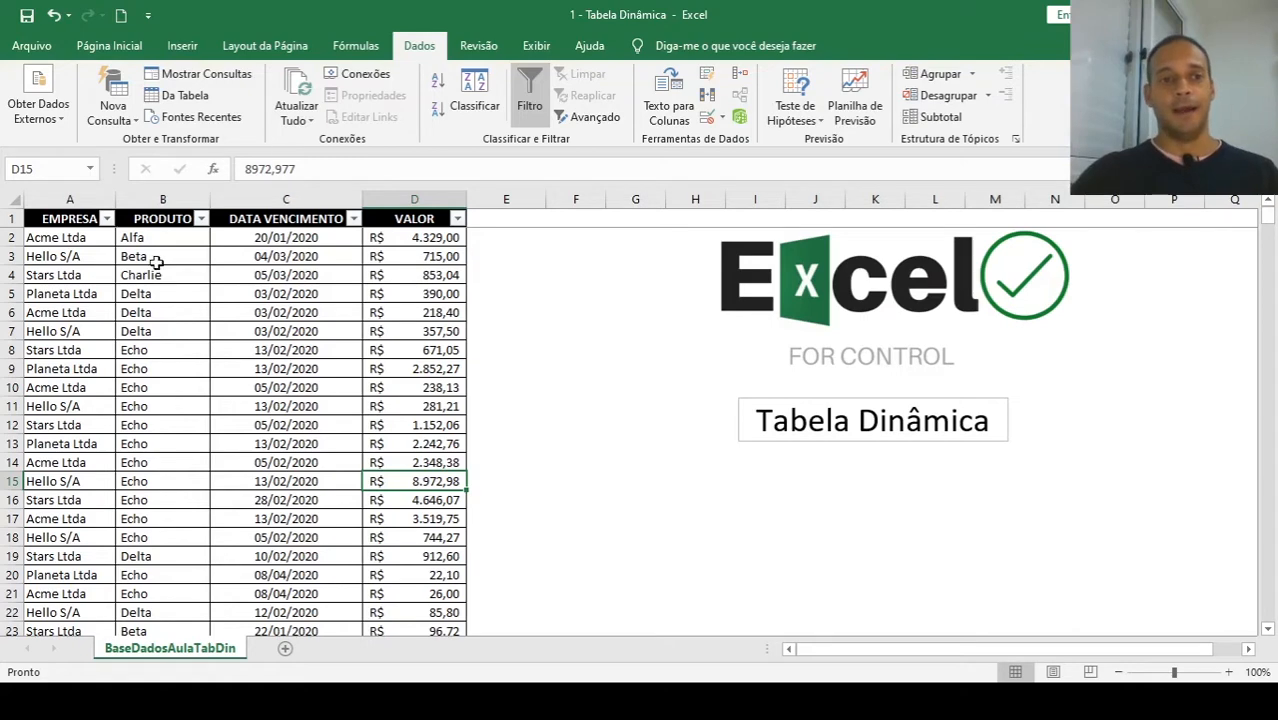
# Examine the available filter options for the EMPRESA, PRODUTO and DATA VENCIMENTO columns without applying any filter.
pyautogui.click(106, 219)
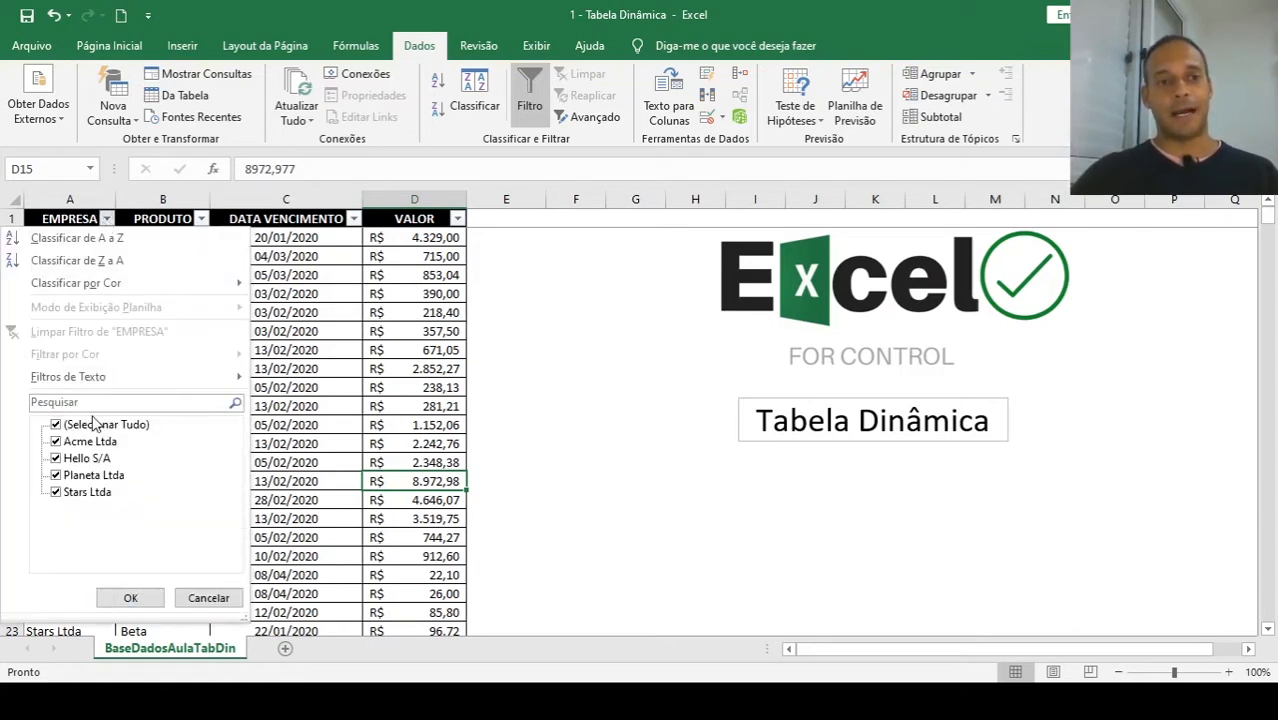
pyautogui.click(418, 368)
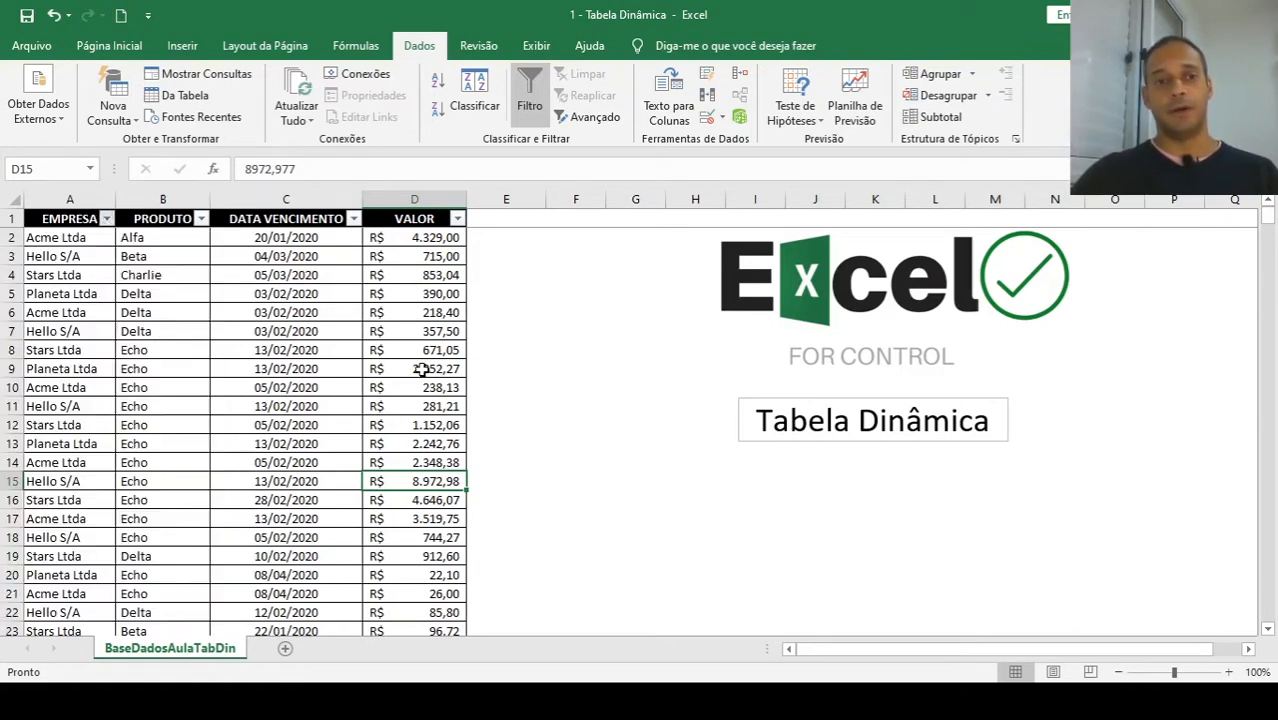
pyautogui.click(200, 219)
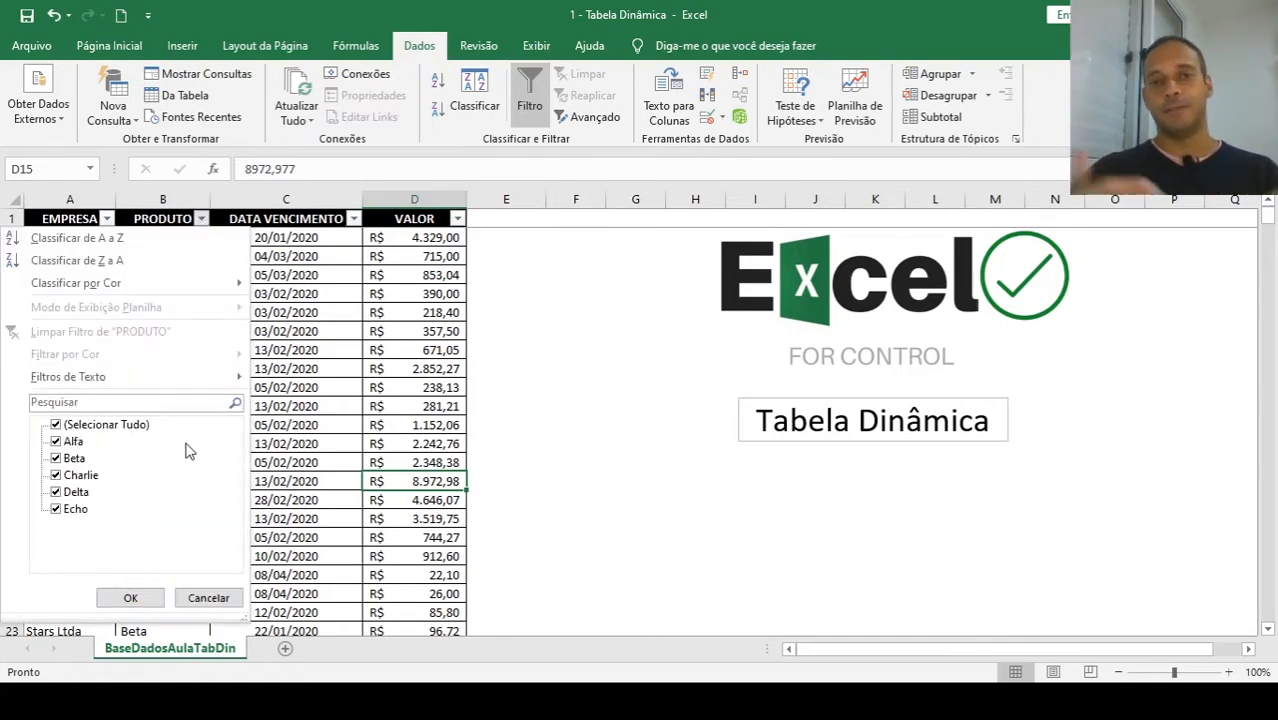
pyautogui.click(394, 316)
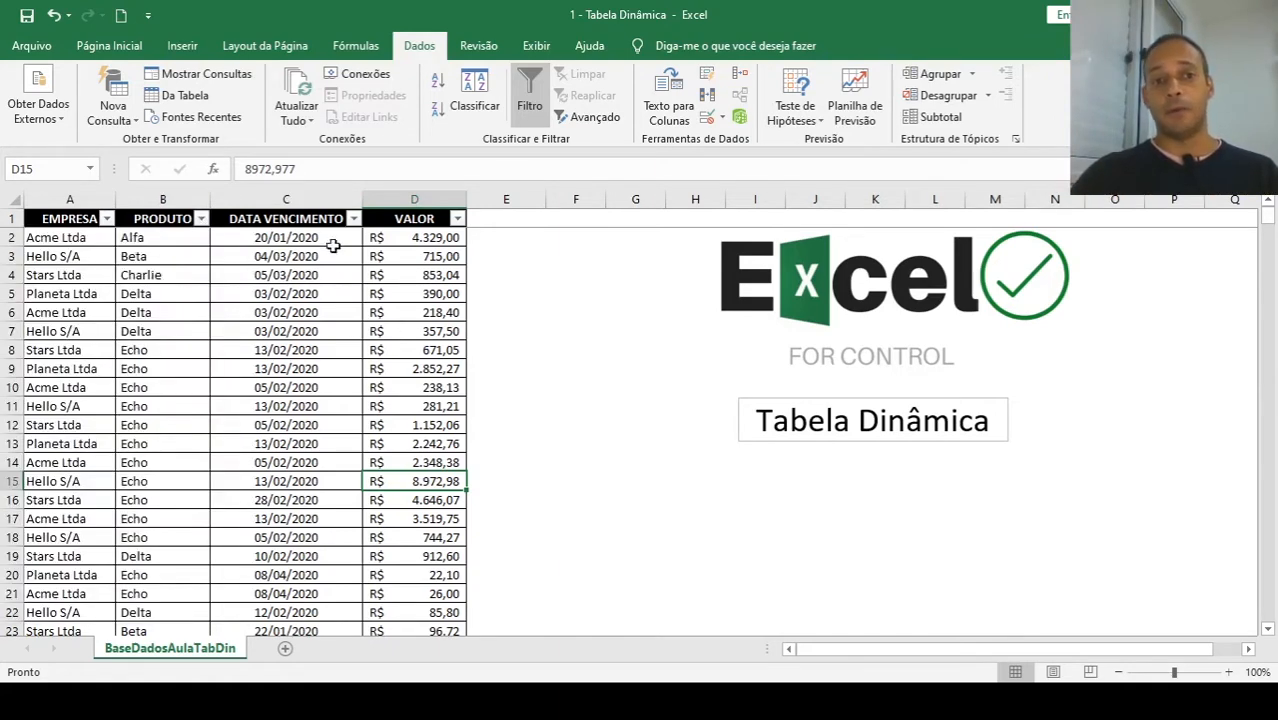
pyautogui.click(352, 219)
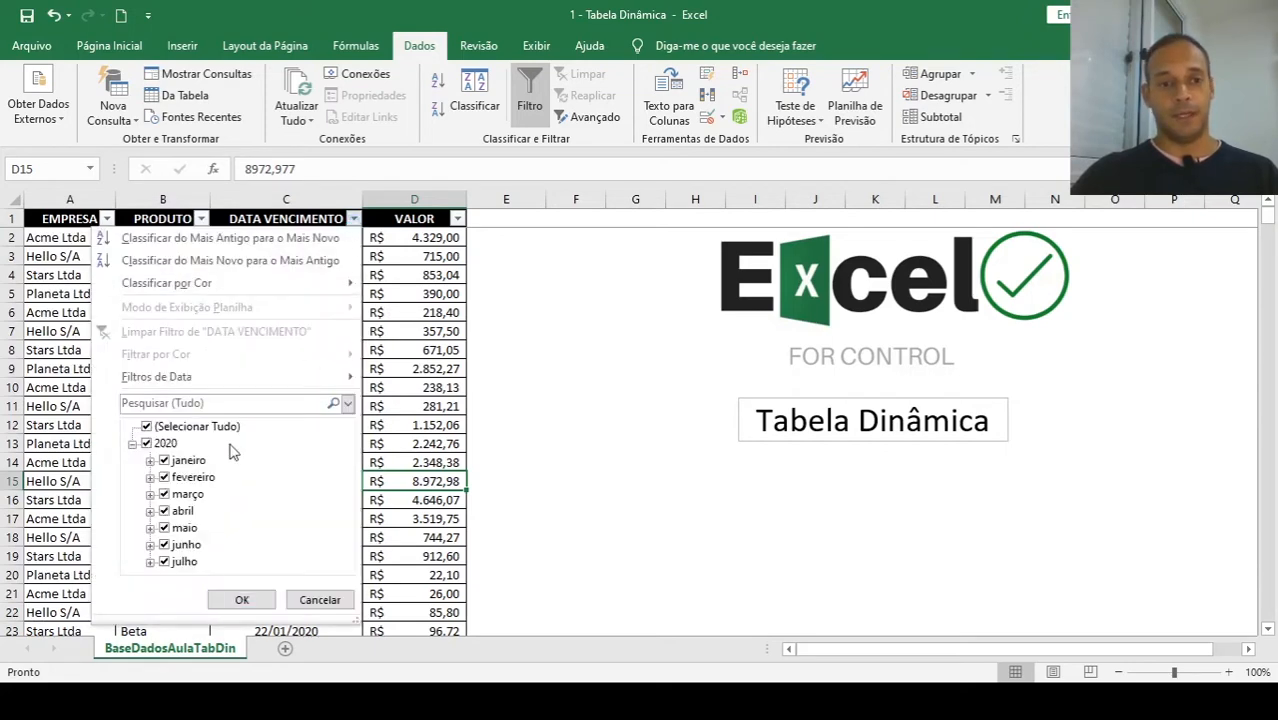
pyautogui.click(450, 281)
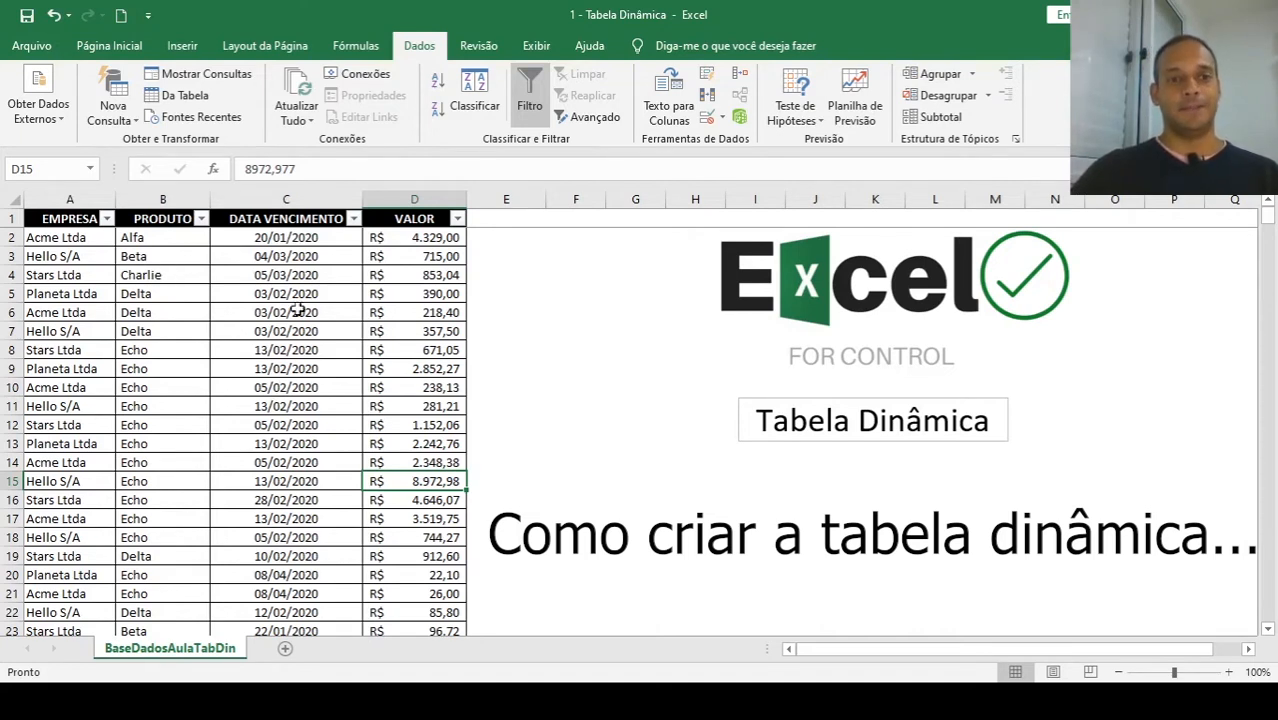
# Insert a pivot table on a new worksheet from the range BaseDadosAulaTabDin!$A$1:$D$478.
pyautogui.click(161, 278)
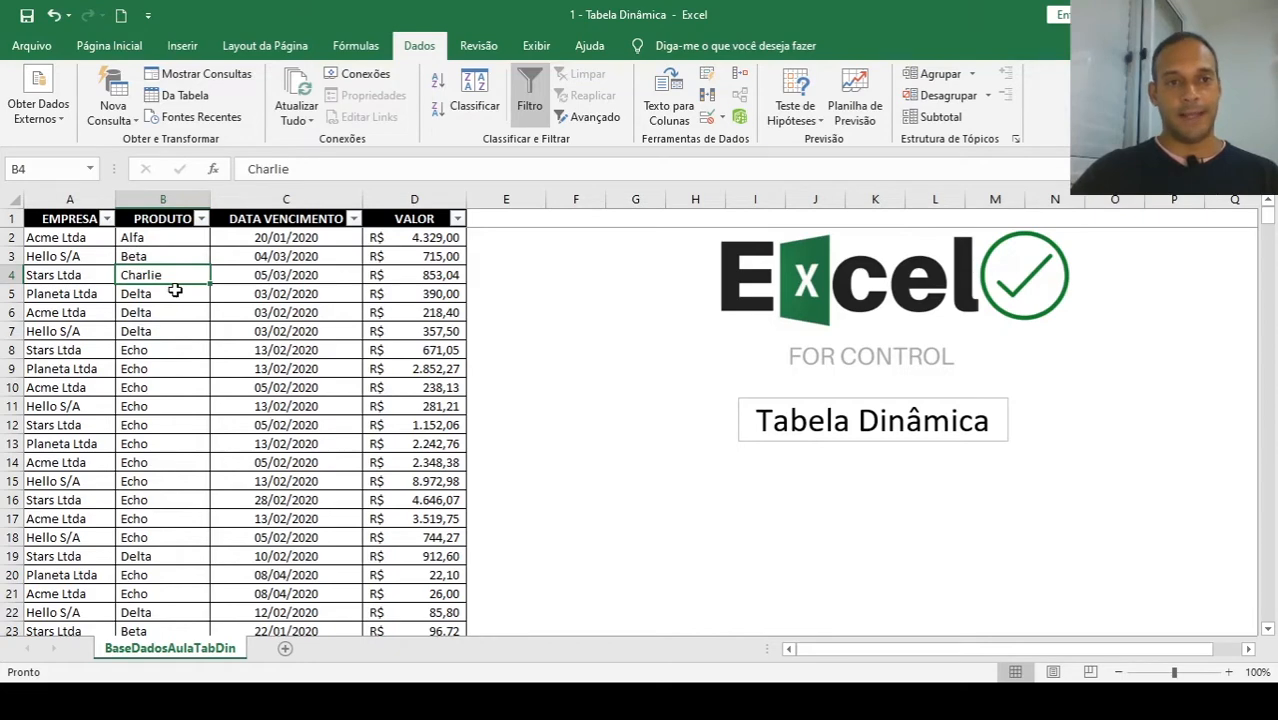
pyautogui.click(182, 46)
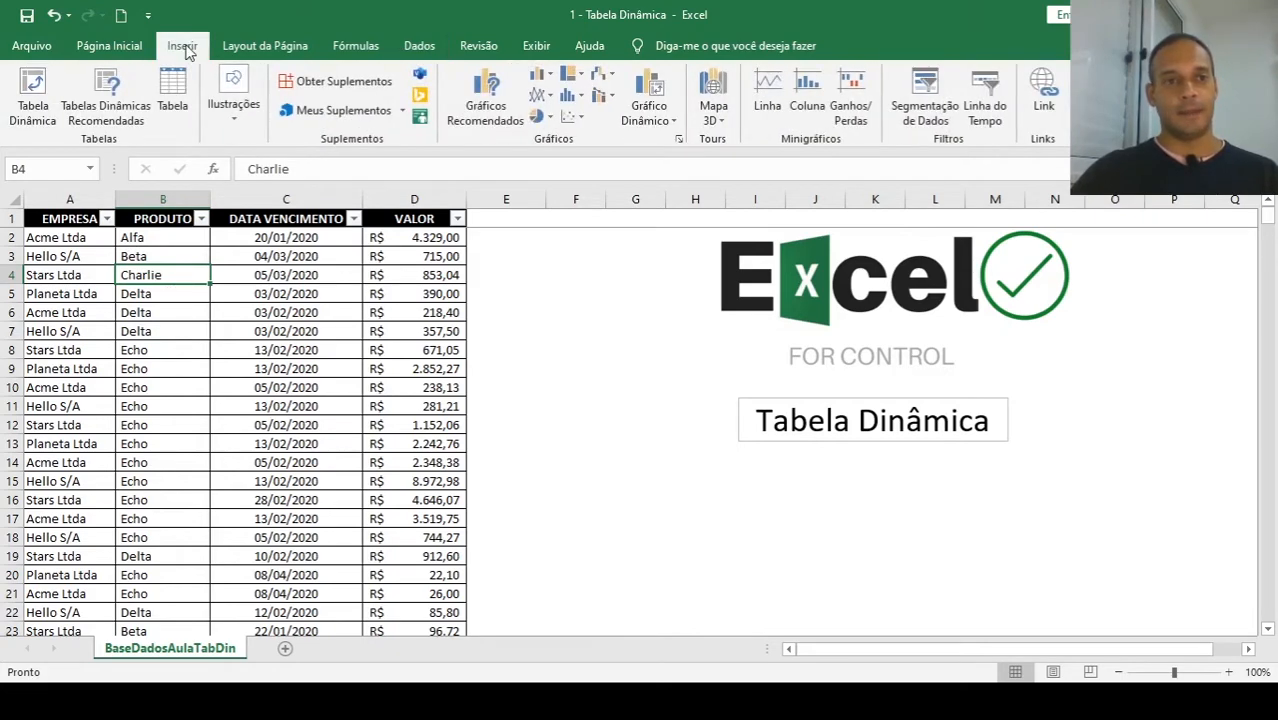
pyautogui.click(37, 103)
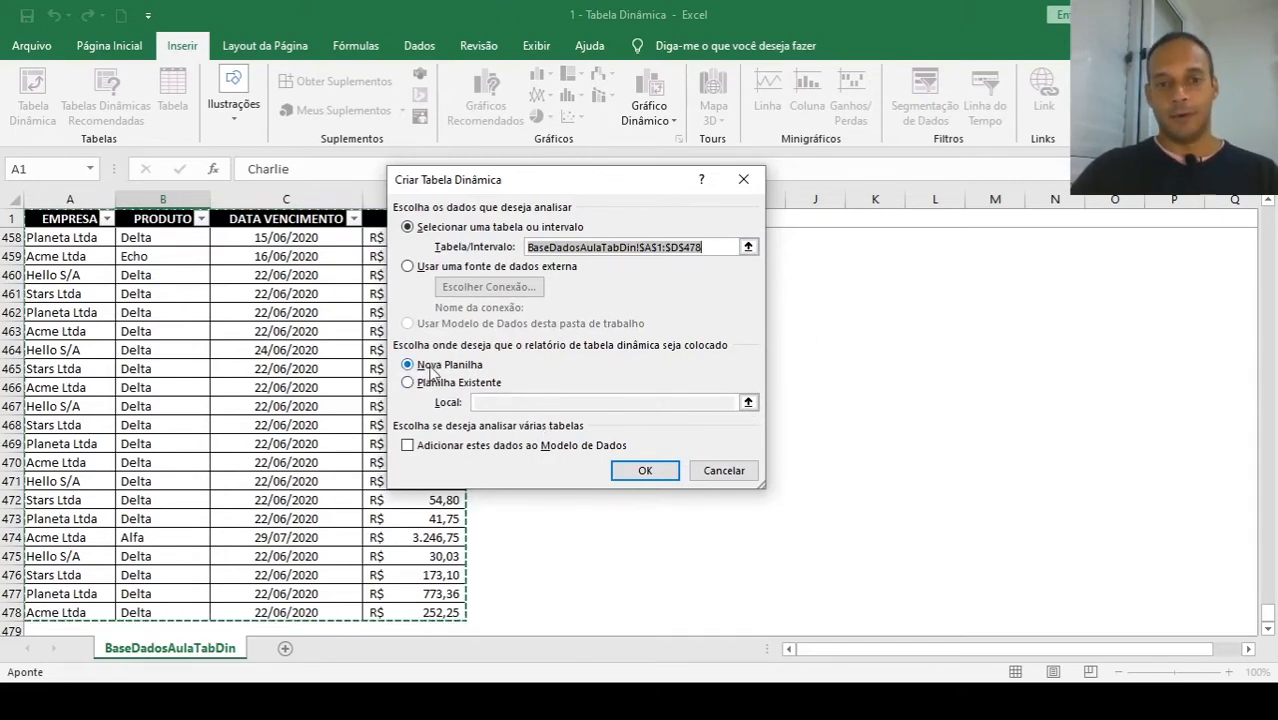
pyautogui.click(646, 471)
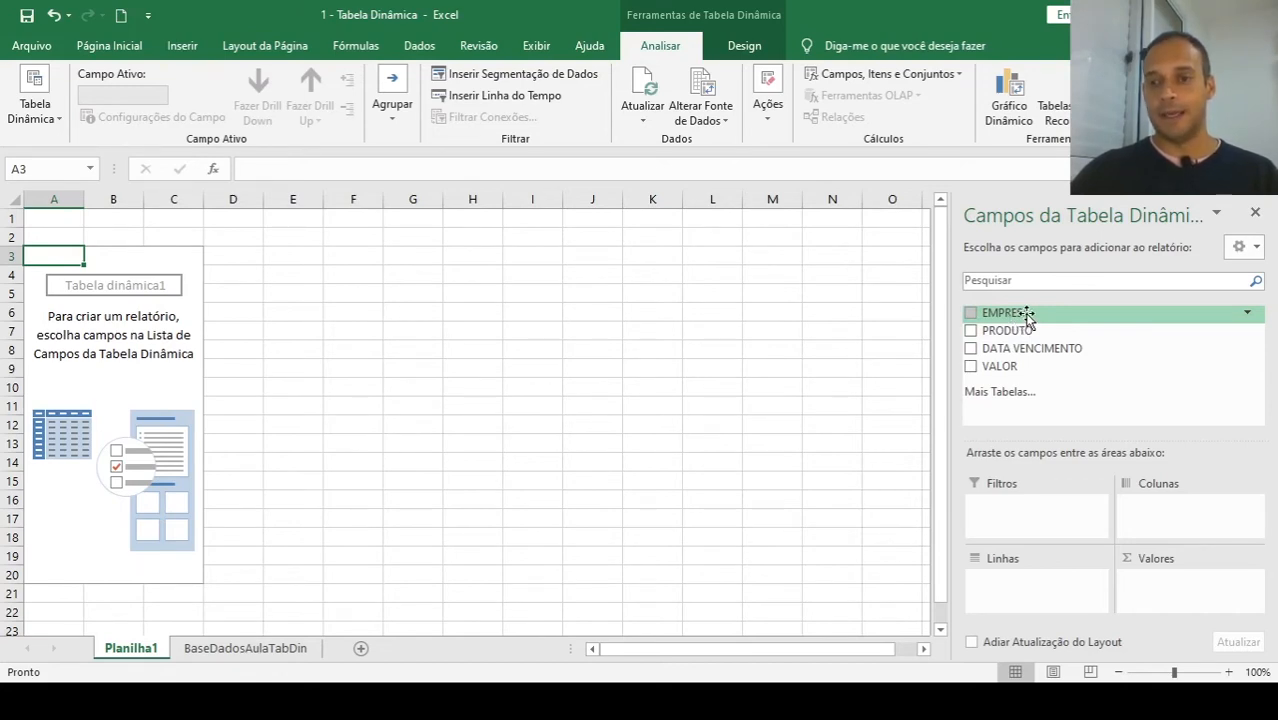
# Place EMPRESA in the pivot table's rows and VALOR in its values.
pyautogui.moveTo(1027, 316); pyautogui.dragTo(1023, 581)
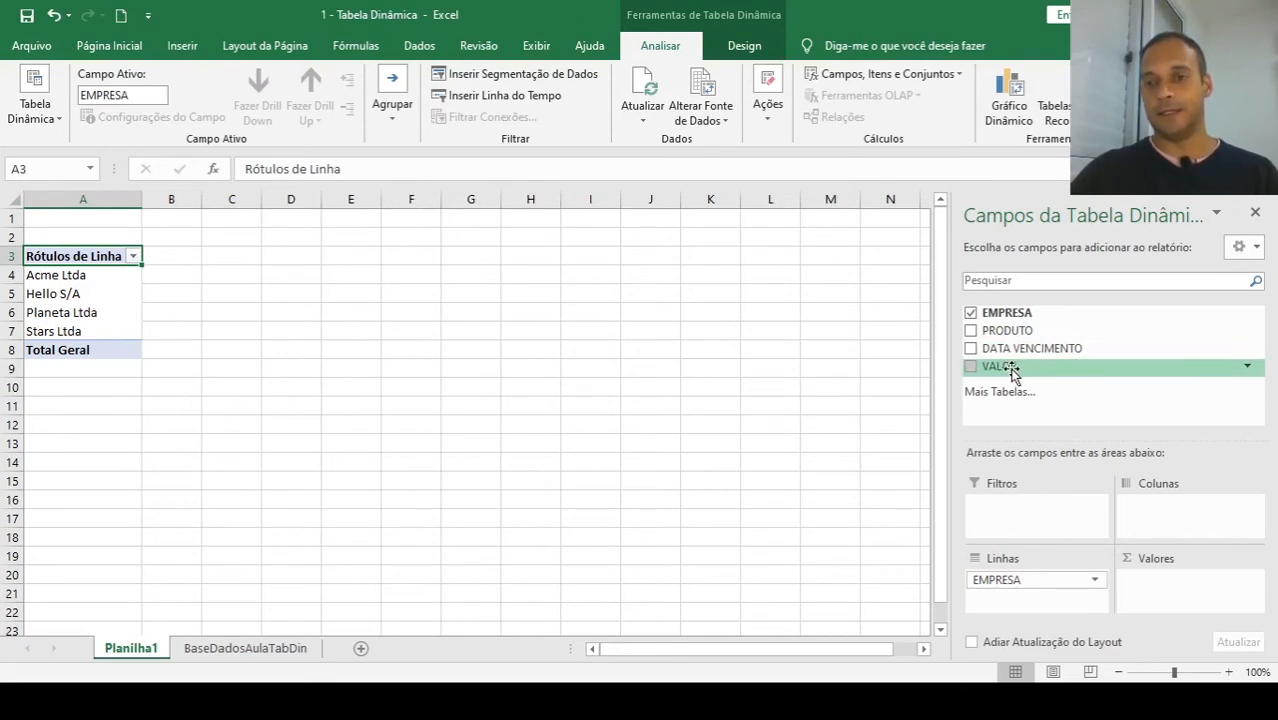
pyautogui.moveTo(1012, 370); pyautogui.dragTo(1173, 583)
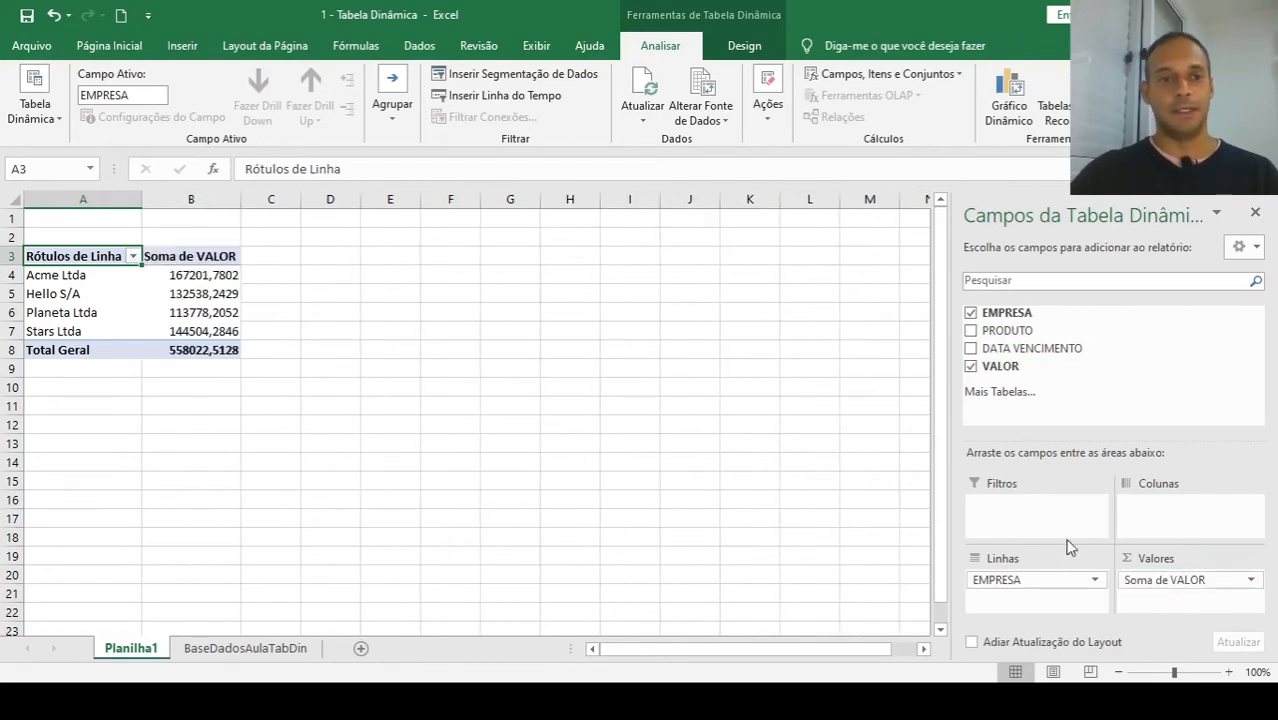
# Format the Soma de VALOR field as Número with 2 decimal places and the thousands separator.
pyautogui.click(200, 259)
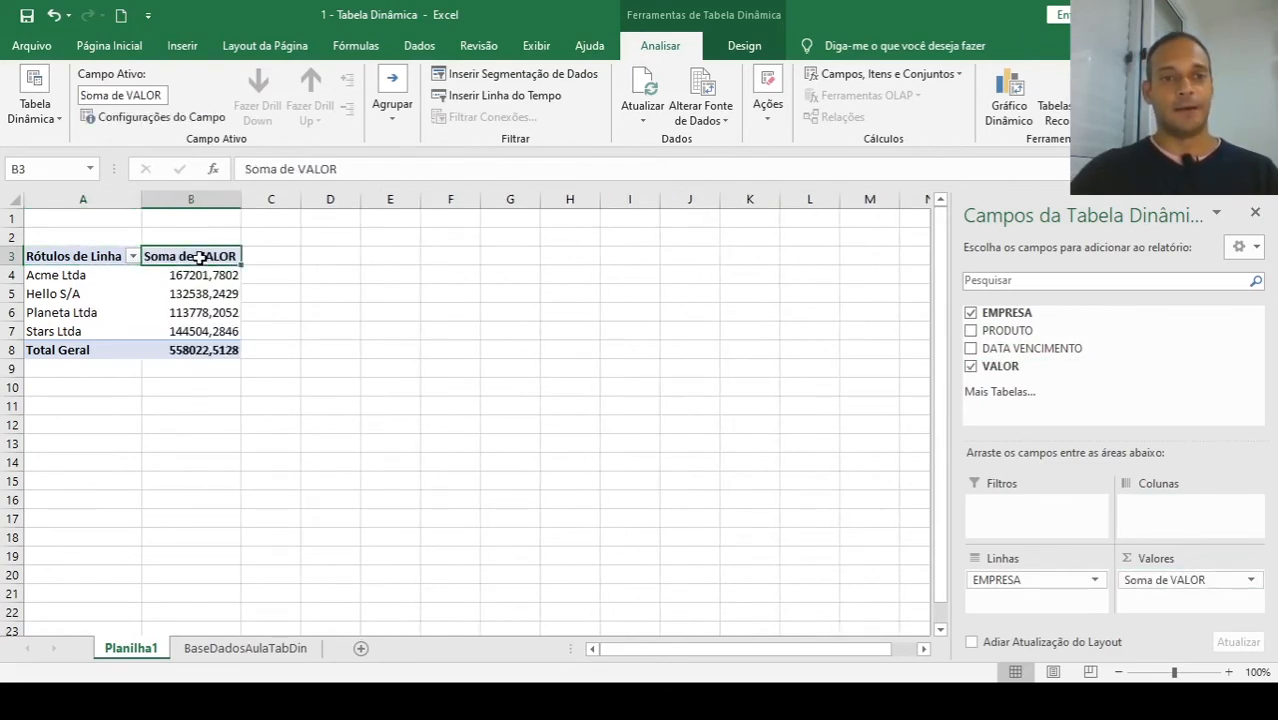
pyautogui.rightClick(200, 259)
pyautogui.moveTo(254, 448)
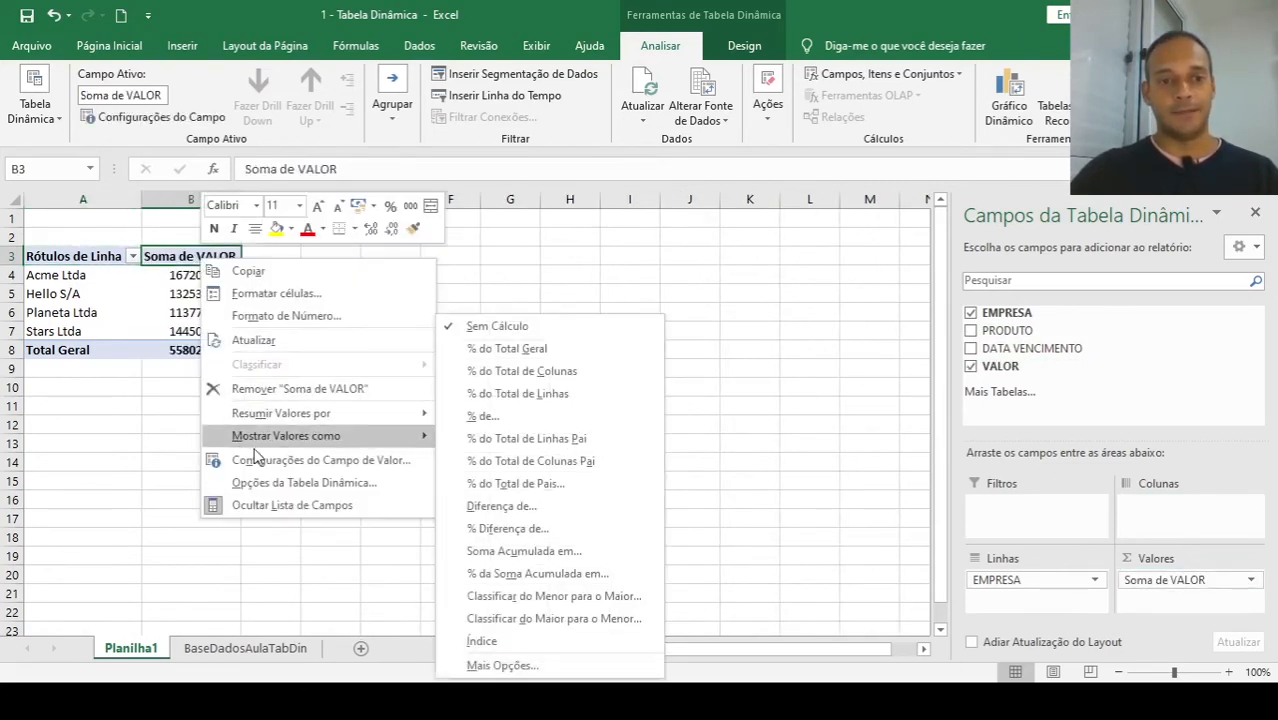
pyautogui.click(276, 315)
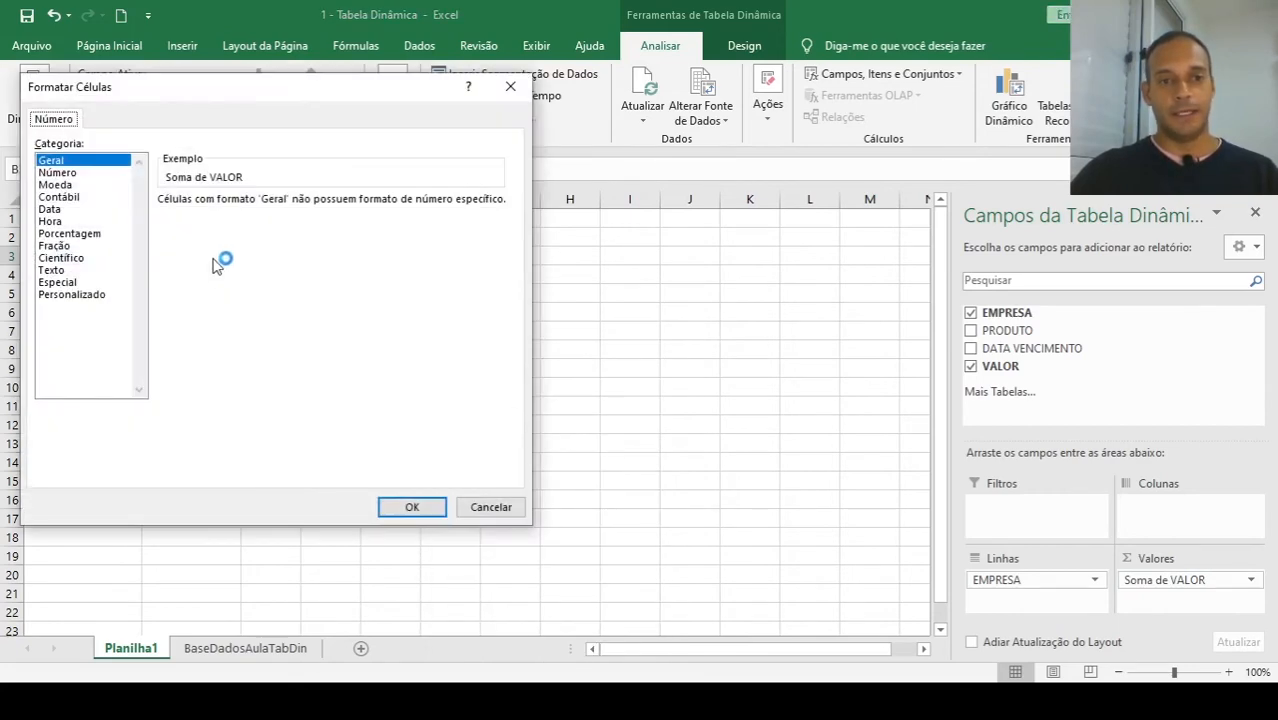
pyautogui.click(66, 172)
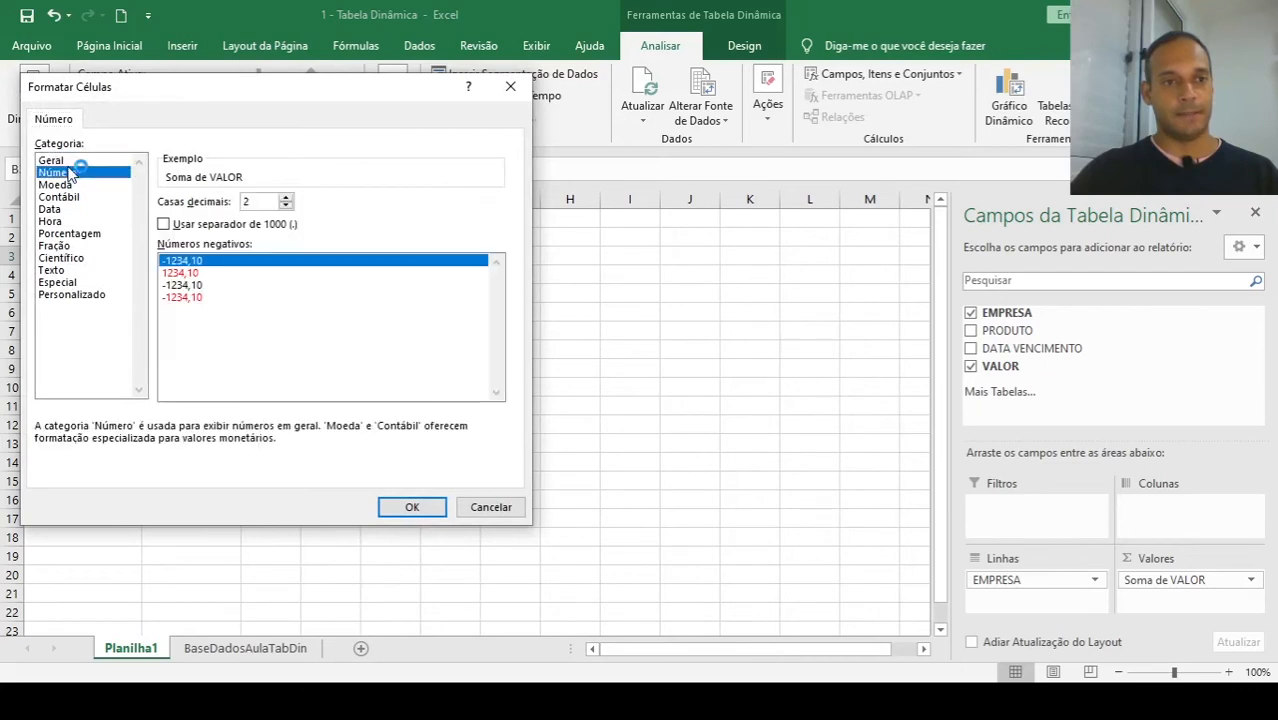
pyautogui.click(220, 224)
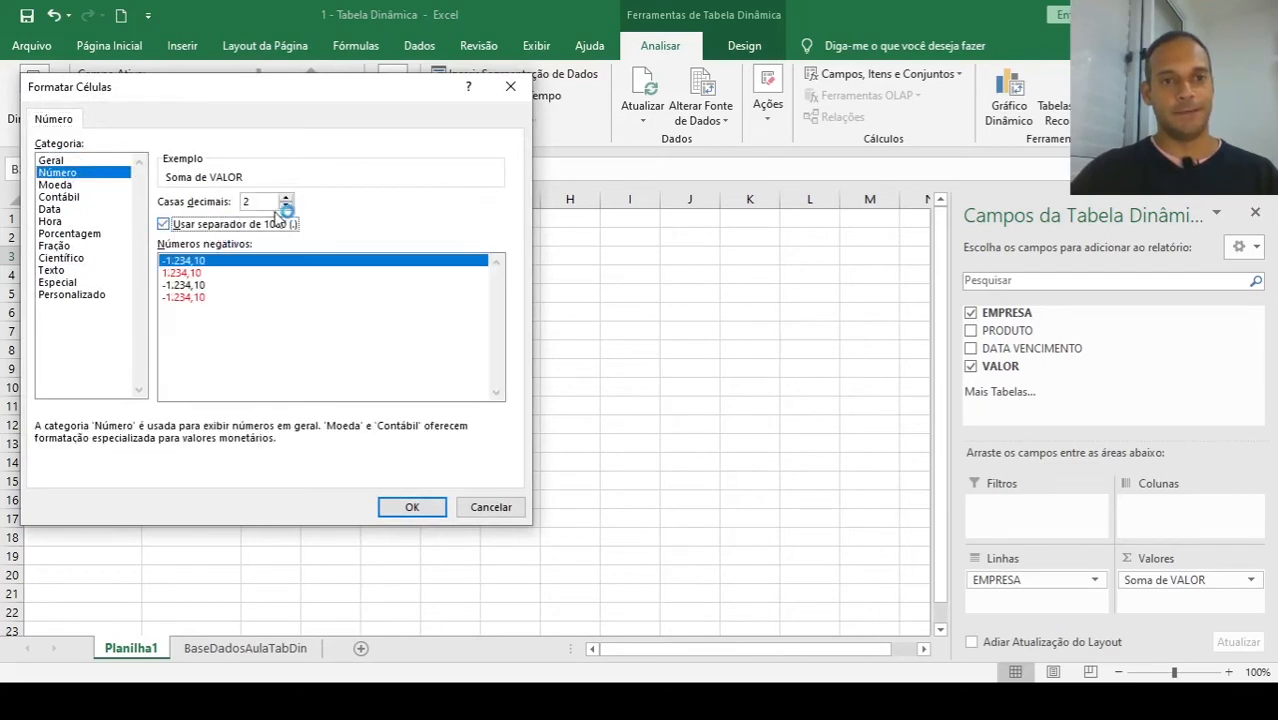
pyautogui.click(410, 510)
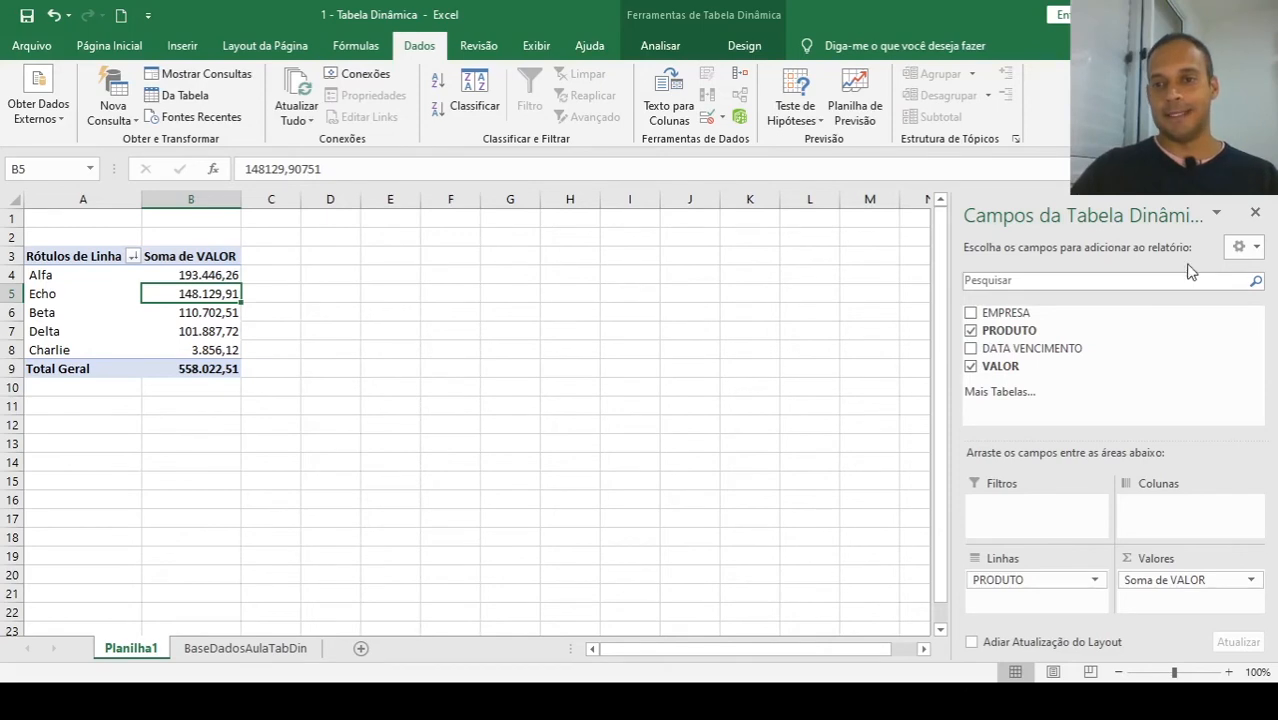
# Replace PRODUTO with DATA VENCIMENTO in the pivot table's rows and expand the jan group to its individual dates.
pyautogui.click(970, 332)
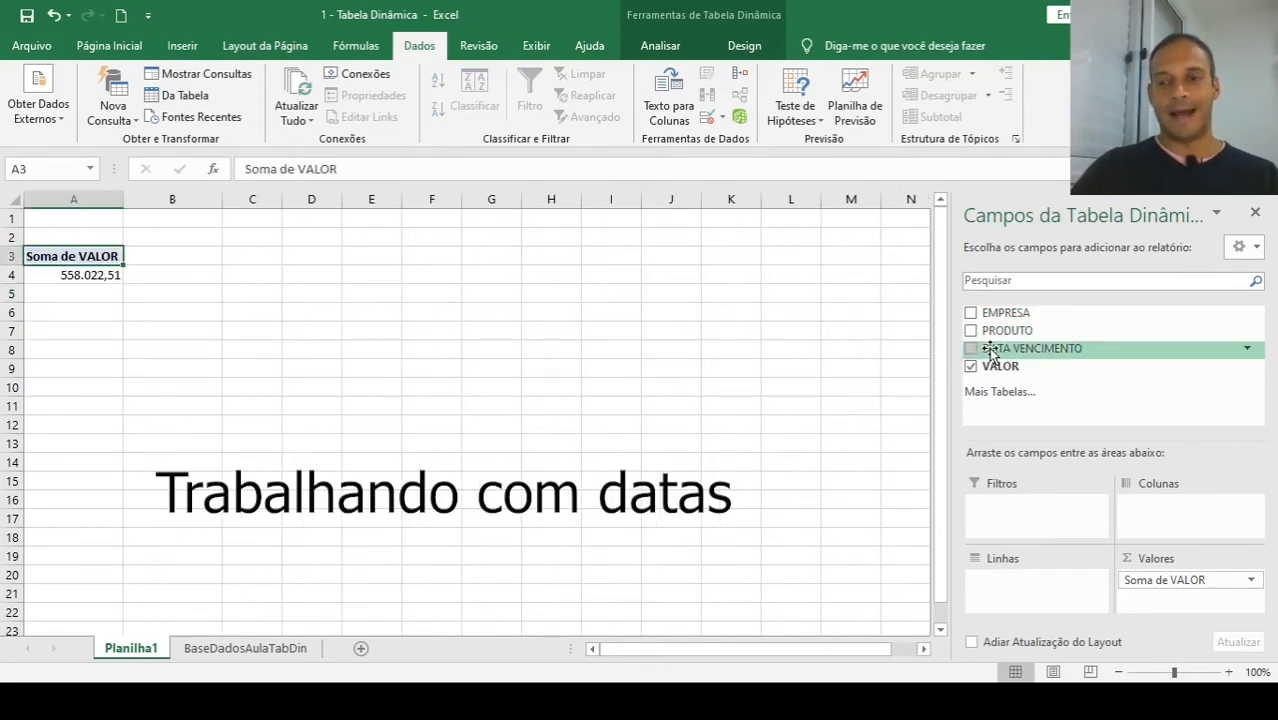
pyautogui.moveTo(990, 352); pyautogui.dragTo(1030, 598)
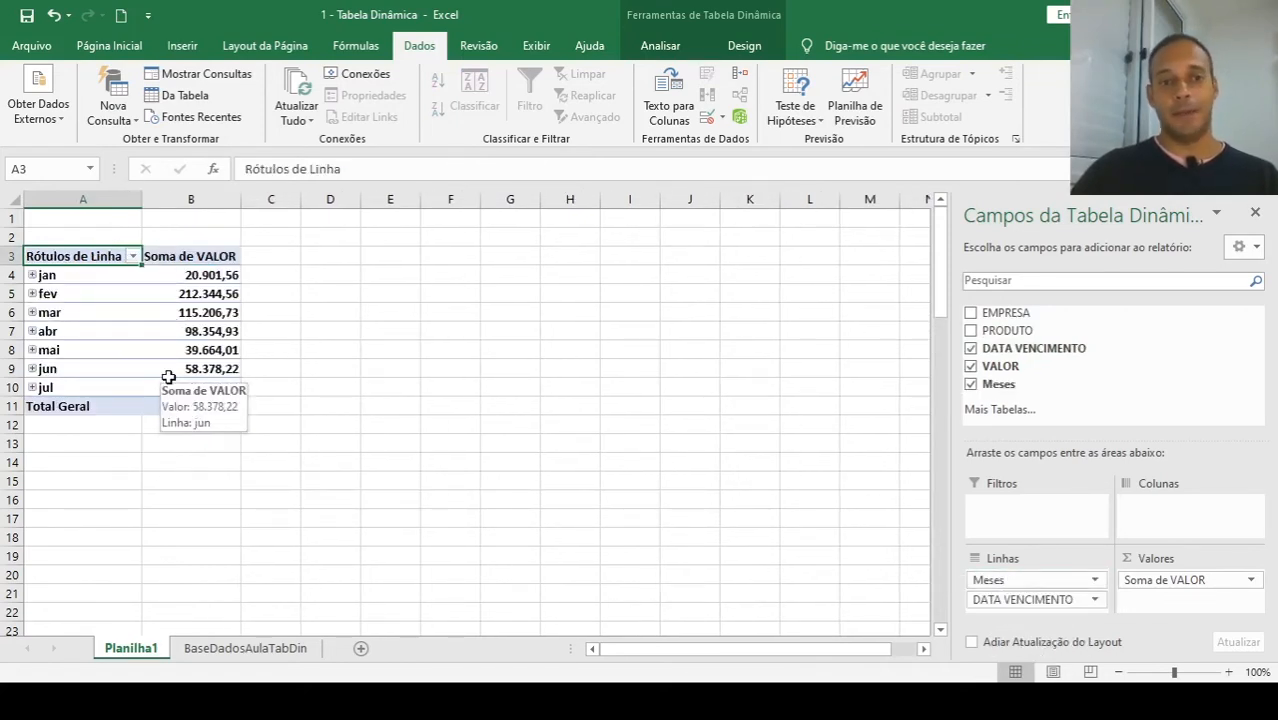
pyautogui.click(32, 275)
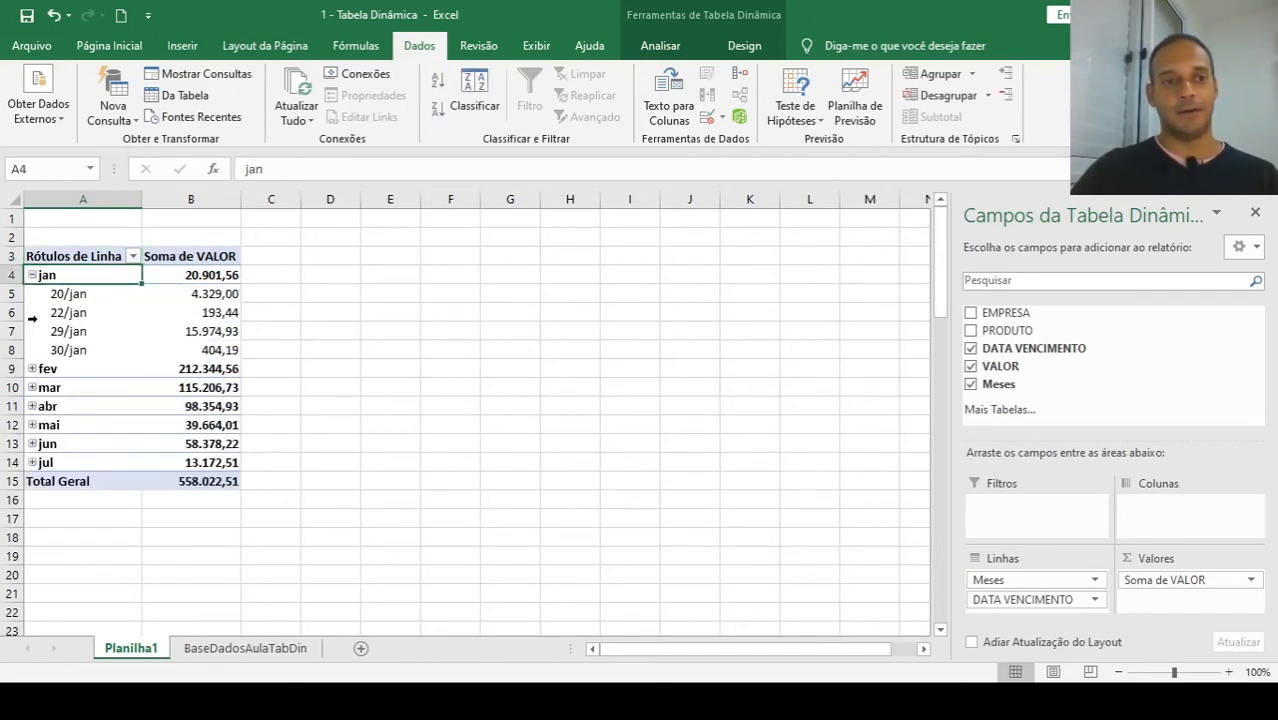
# Collapse the jan group and ungroup the pivot table's months into individual due dates.
pyautogui.click(32, 369)
pyautogui.click(32, 369)
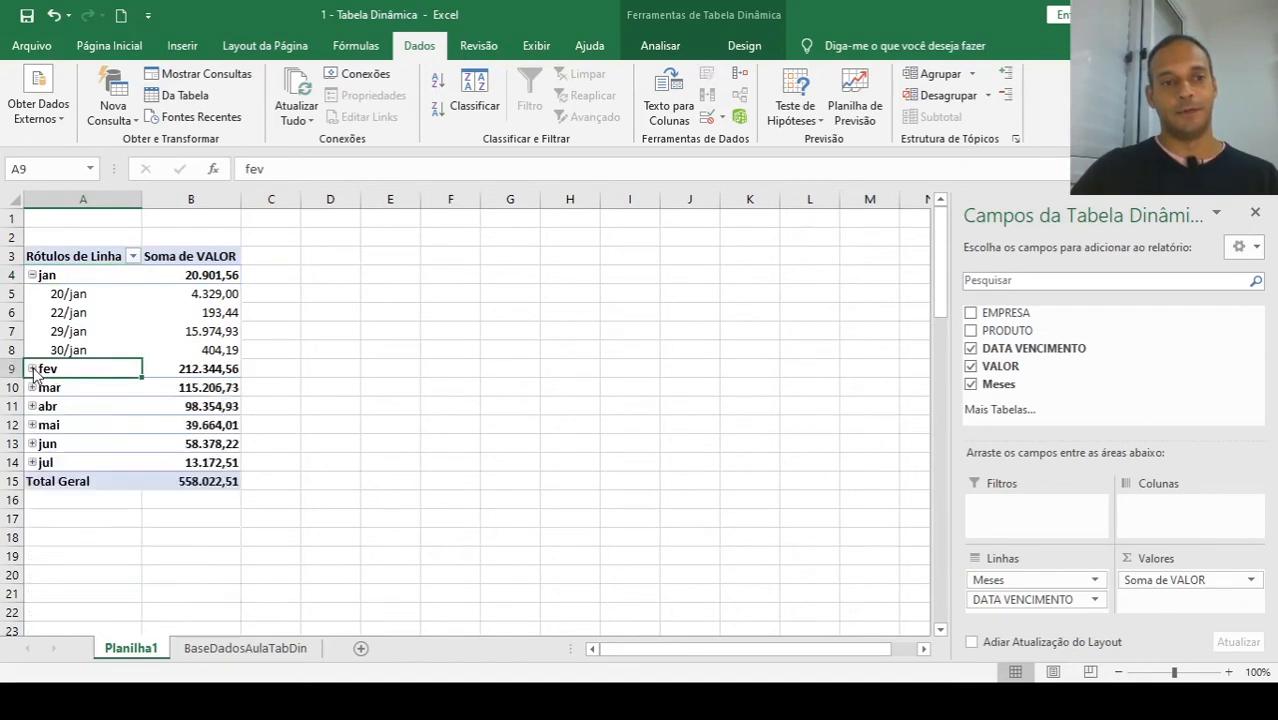
pyautogui.click(32, 275)
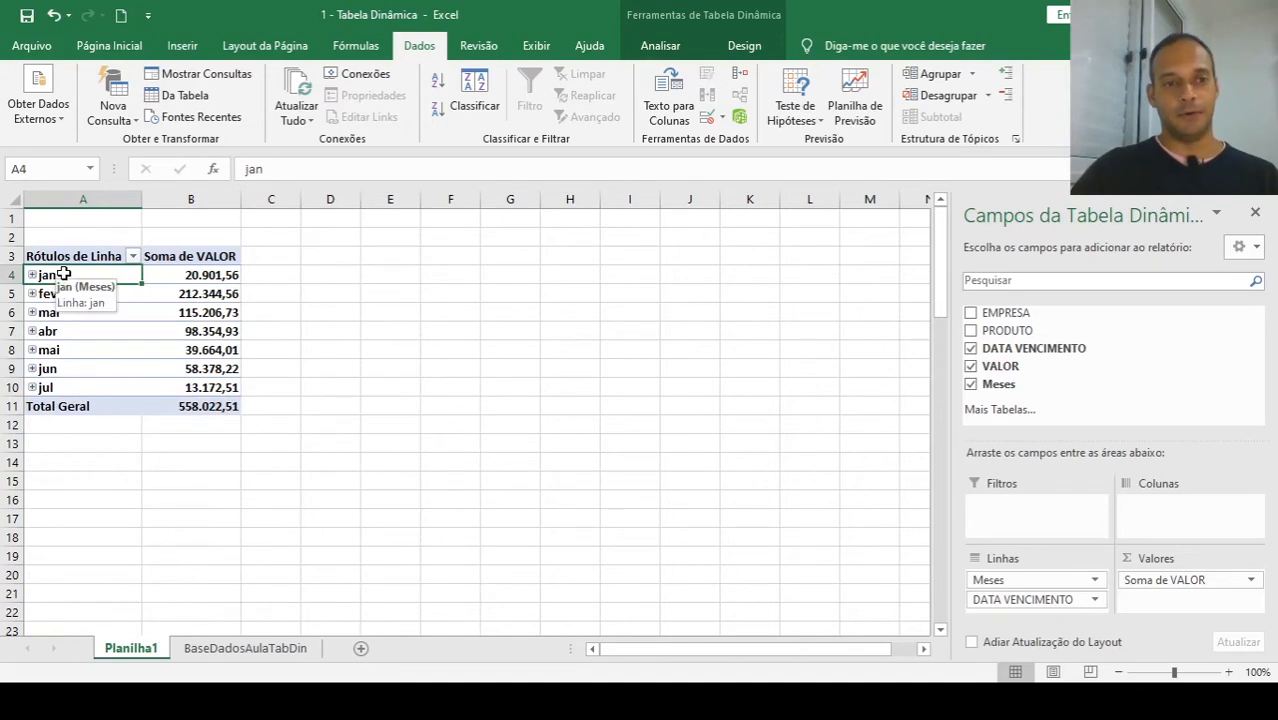
pyautogui.rightClick(64, 274)
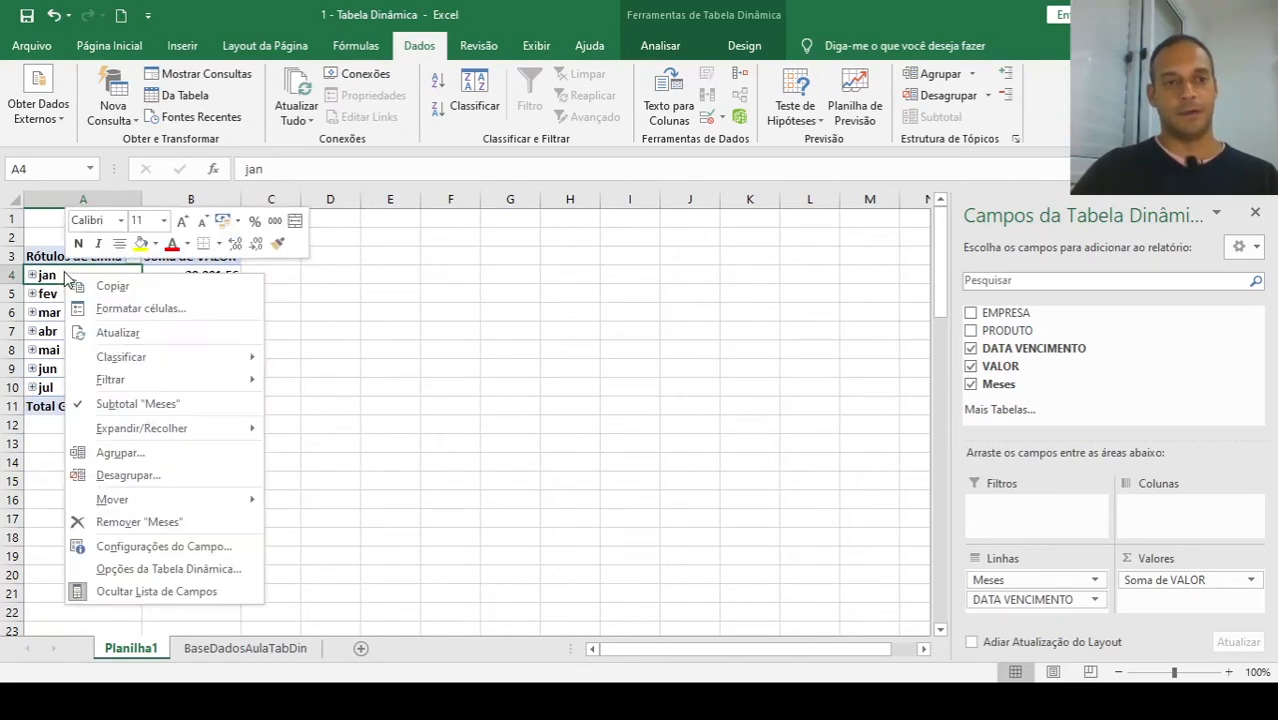
pyautogui.click(125, 477)
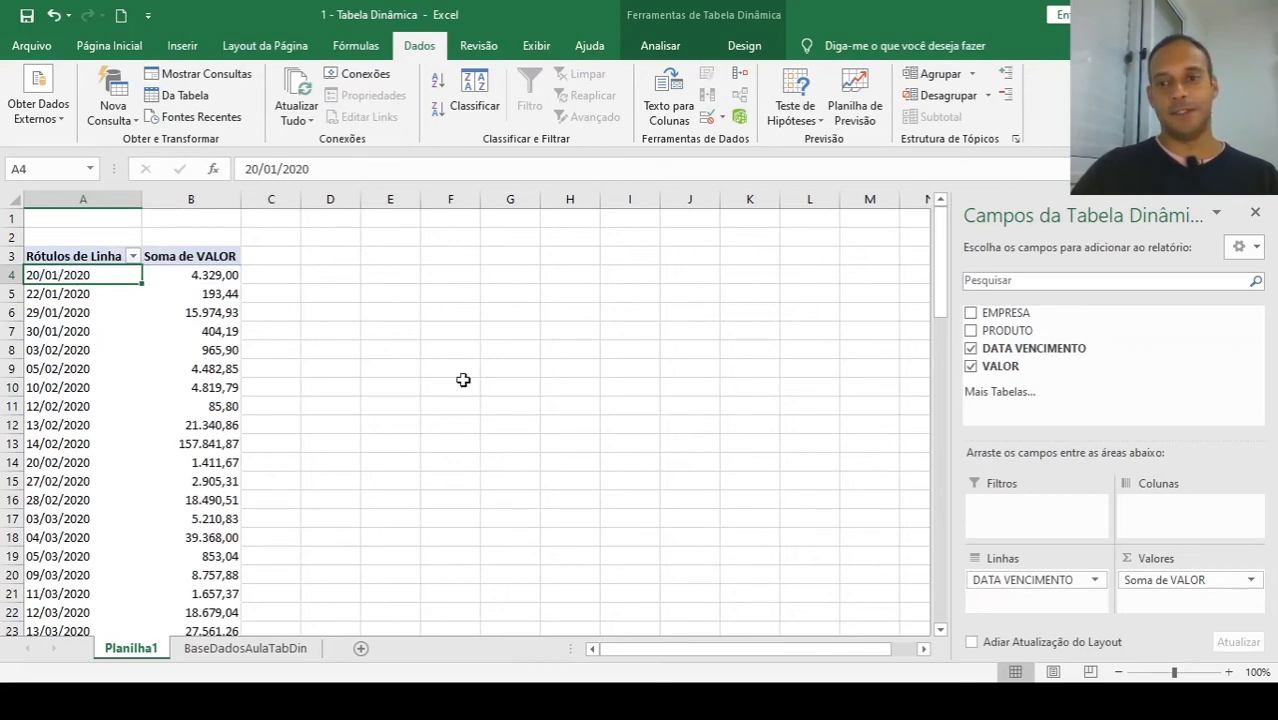
# Group the due dates in the pivot table's rows by Trimestres only.
pyautogui.click(76, 334)
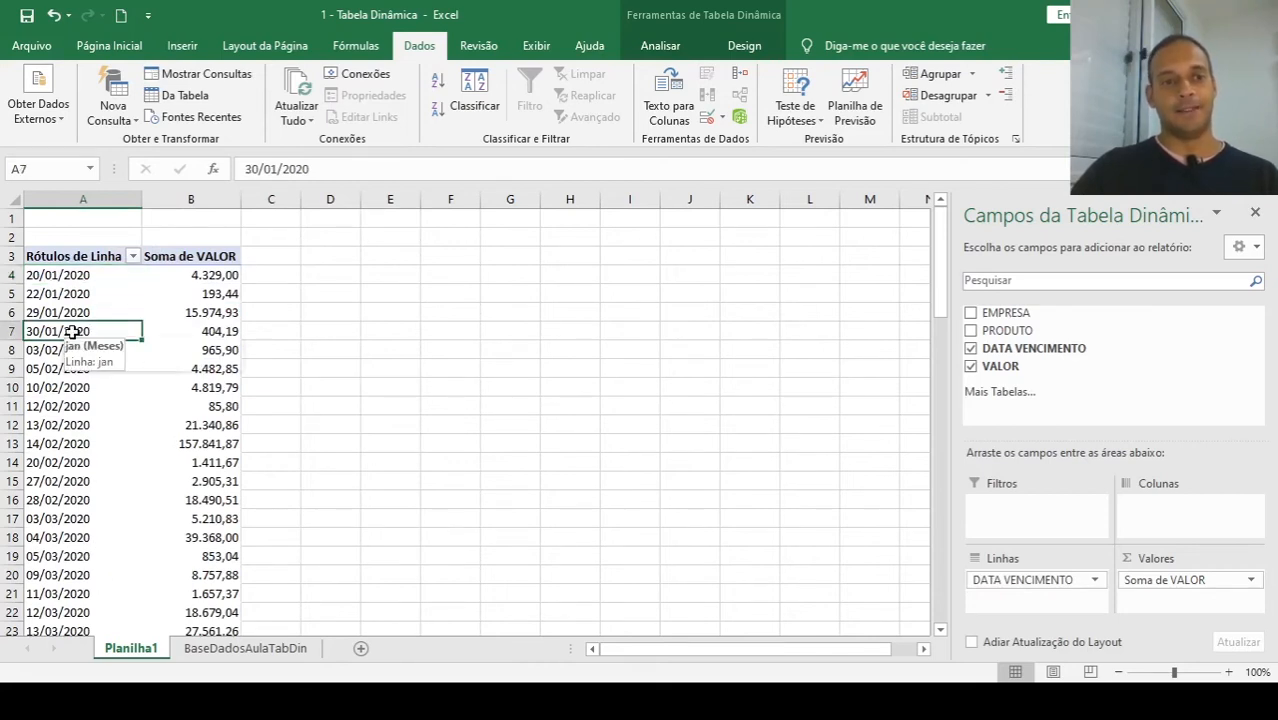
pyautogui.rightClick(75, 336)
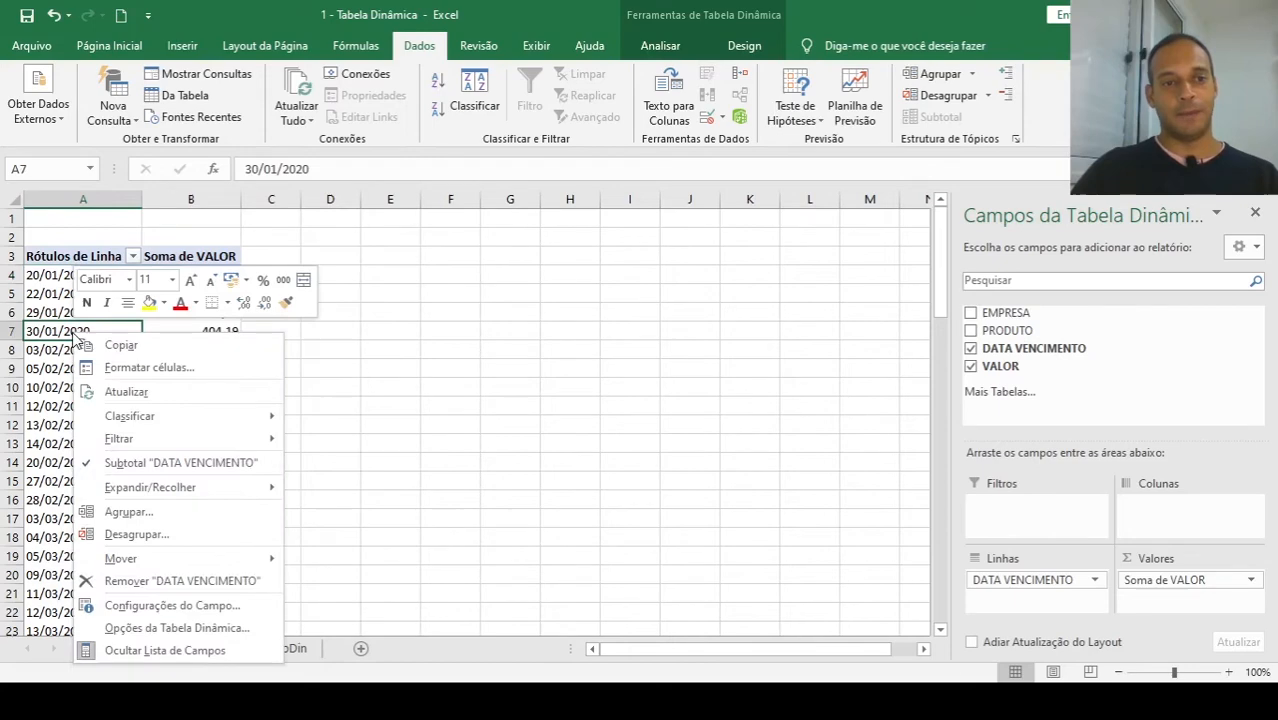
pyautogui.click(120, 512)
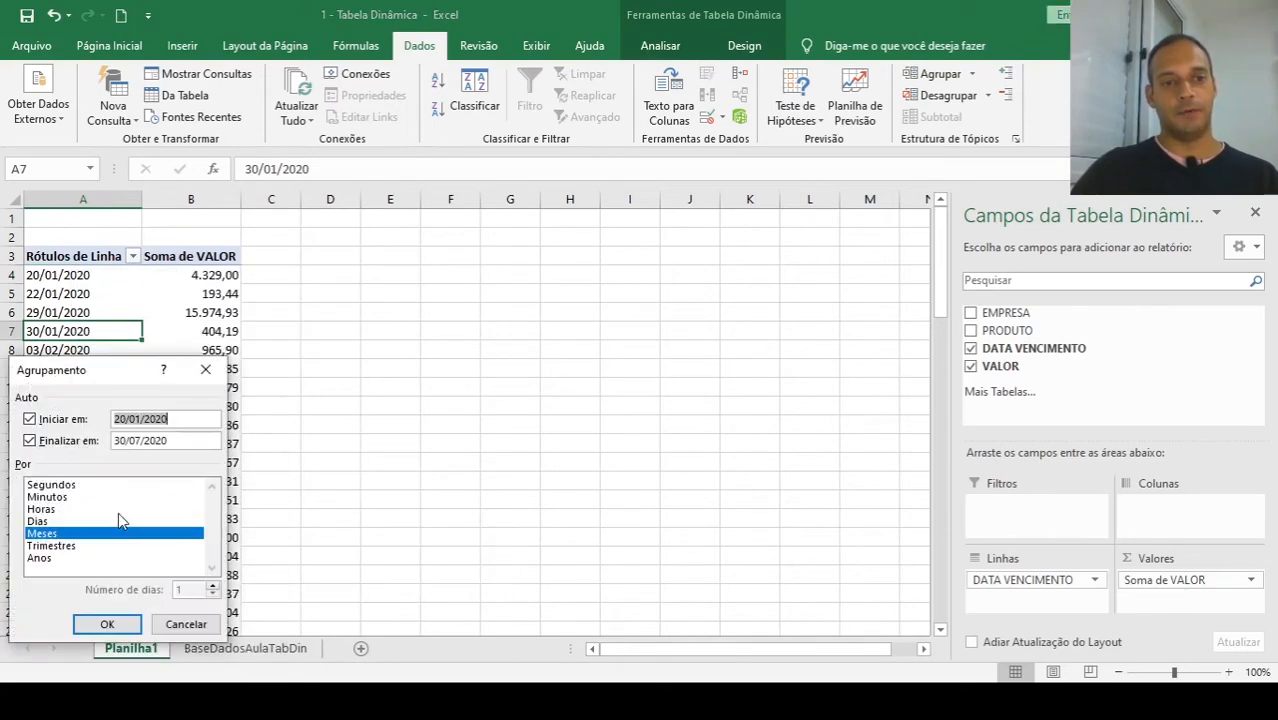
pyautogui.click(64, 547)
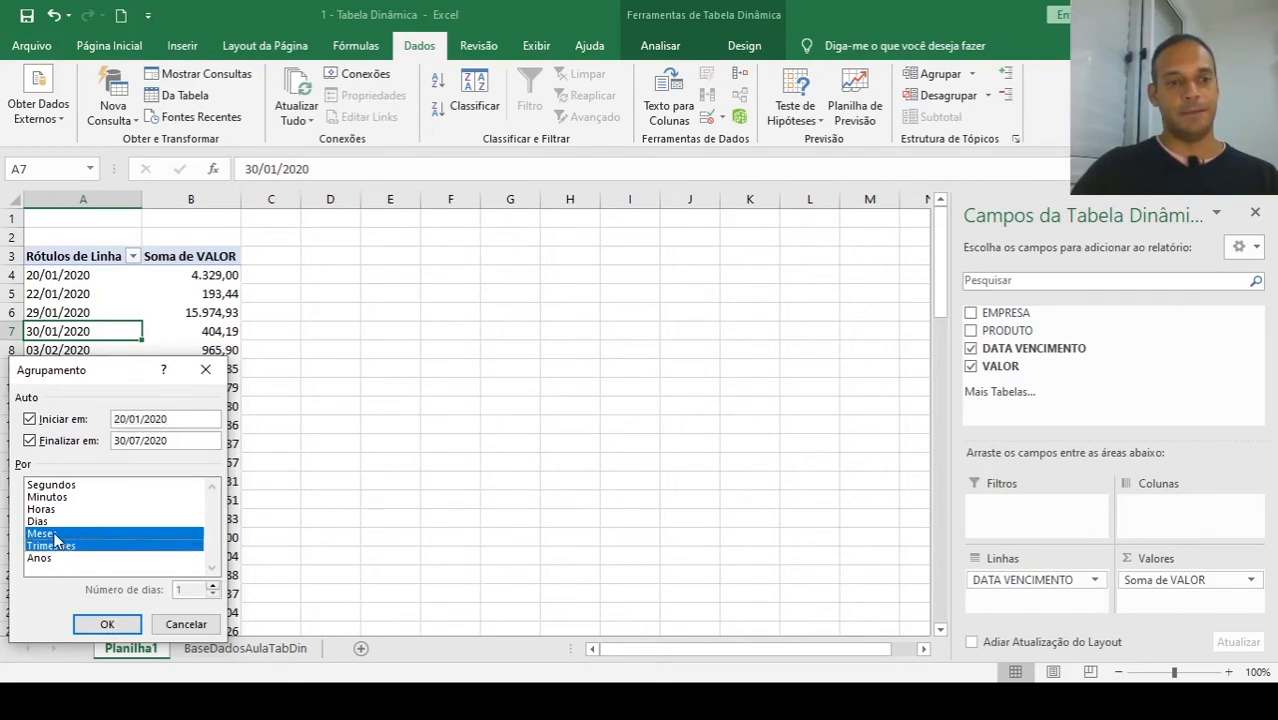
pyautogui.click(55, 534)
pyautogui.click(107, 624)
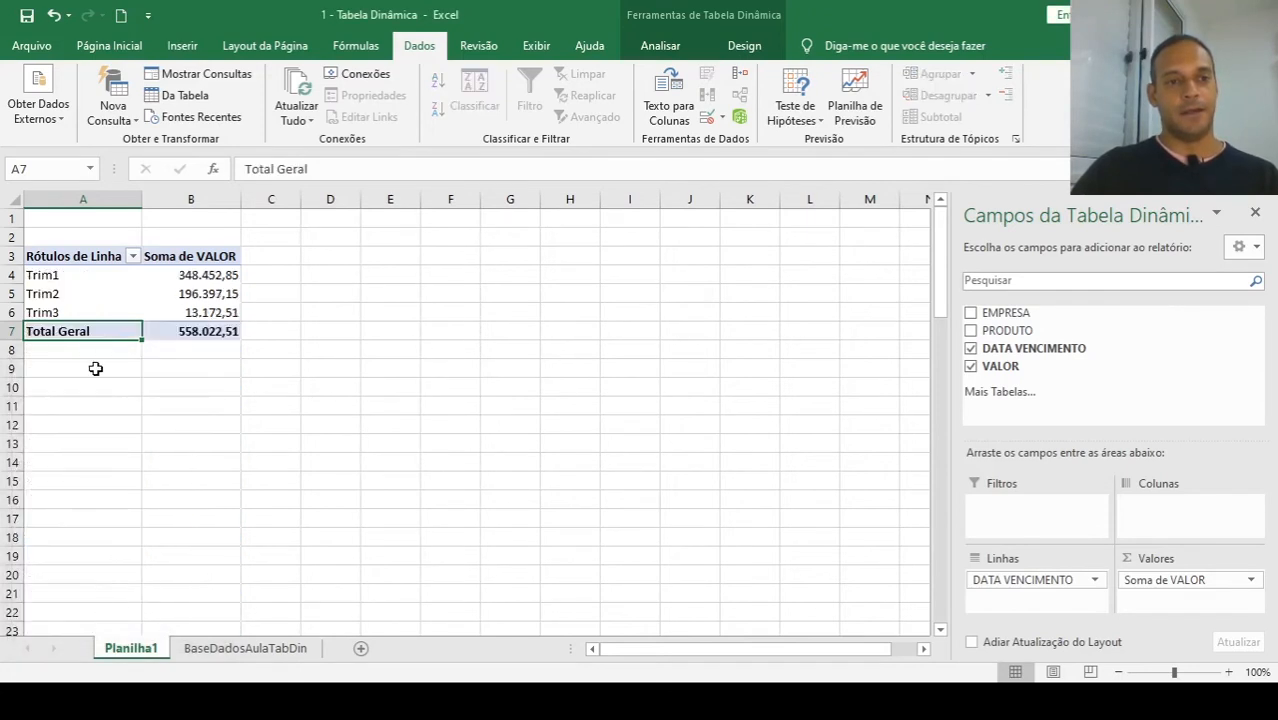
# Regroup the due dates in the pivot table's rows by Meses only instead of Trimestres.
pyautogui.rightClick(95, 294)
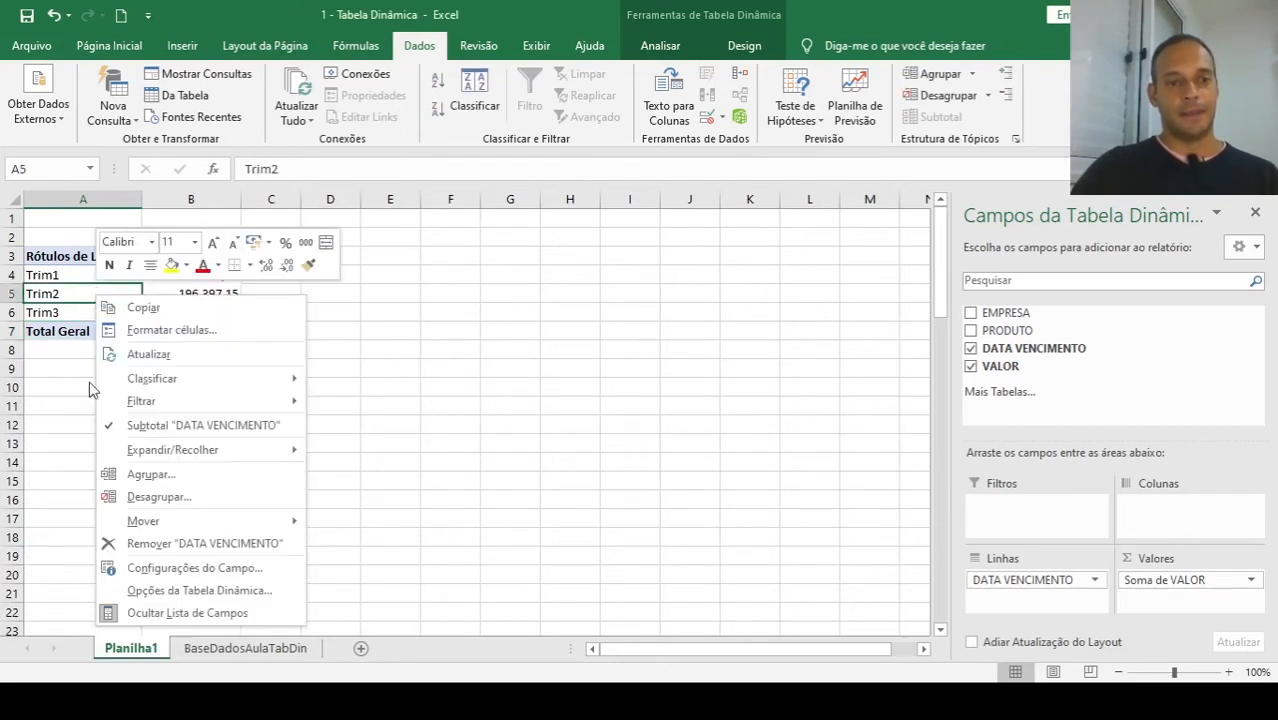
pyautogui.click(150, 474)
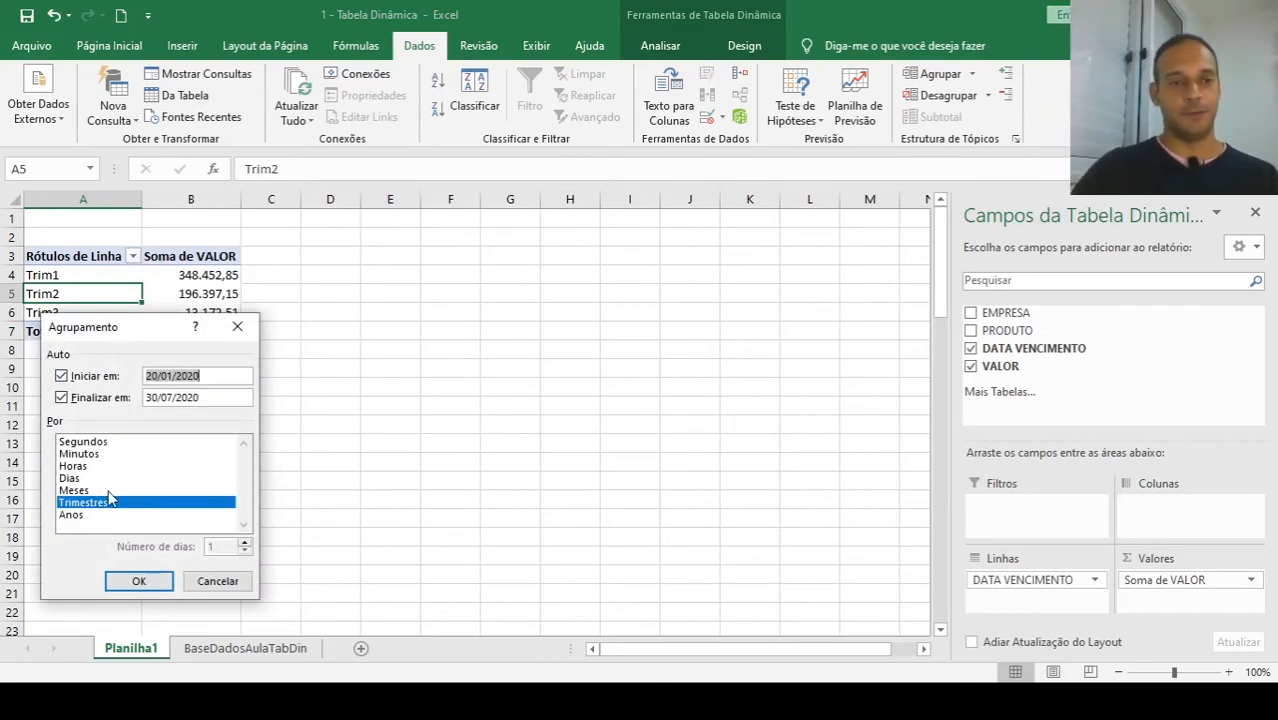
pyautogui.click(78, 515)
pyautogui.click(82, 490)
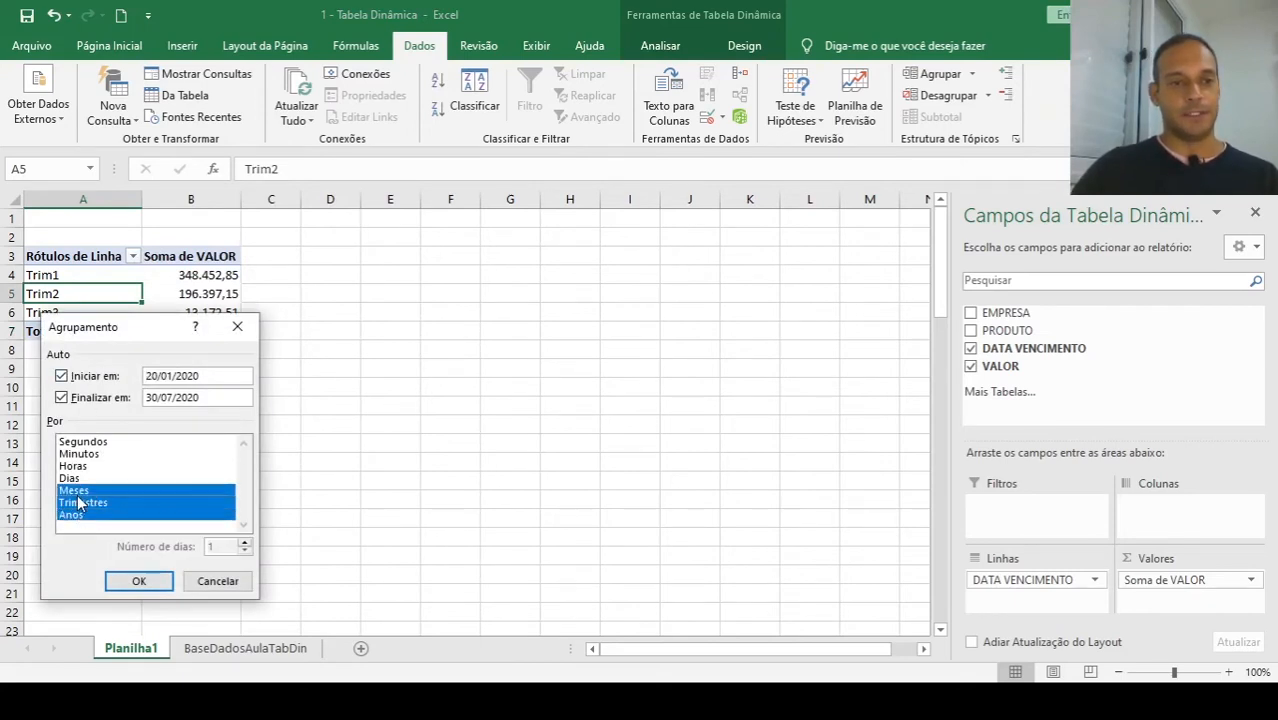
pyautogui.click(88, 502)
pyautogui.click(86, 513)
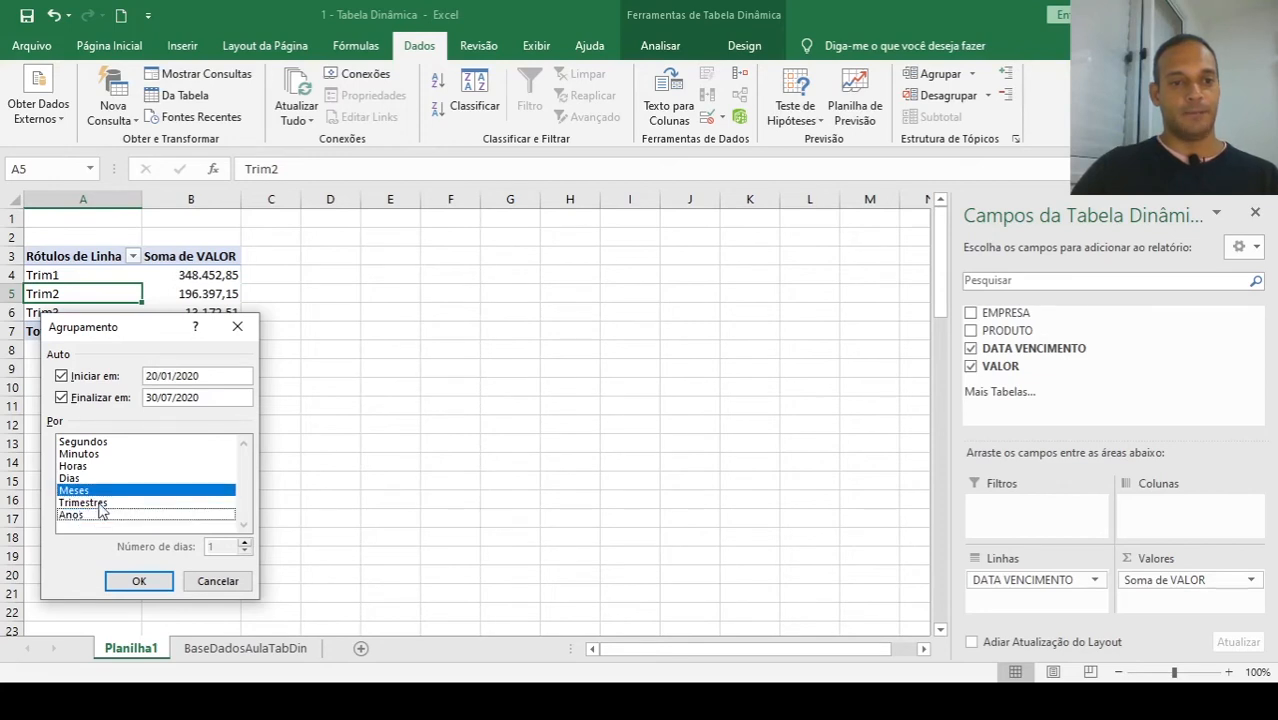
pyautogui.click(139, 580)
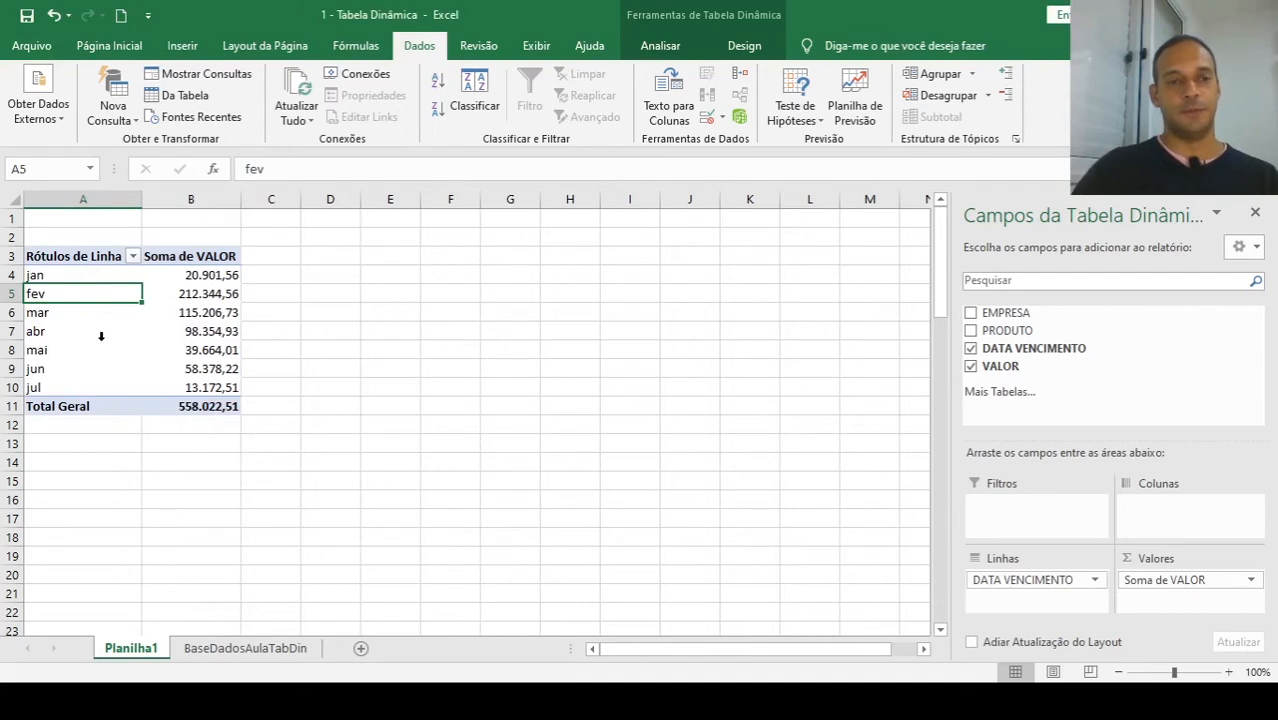
# Ungroup the months and regroup the due dates by both Meses and Anos.
pyautogui.rightClick(97, 292)
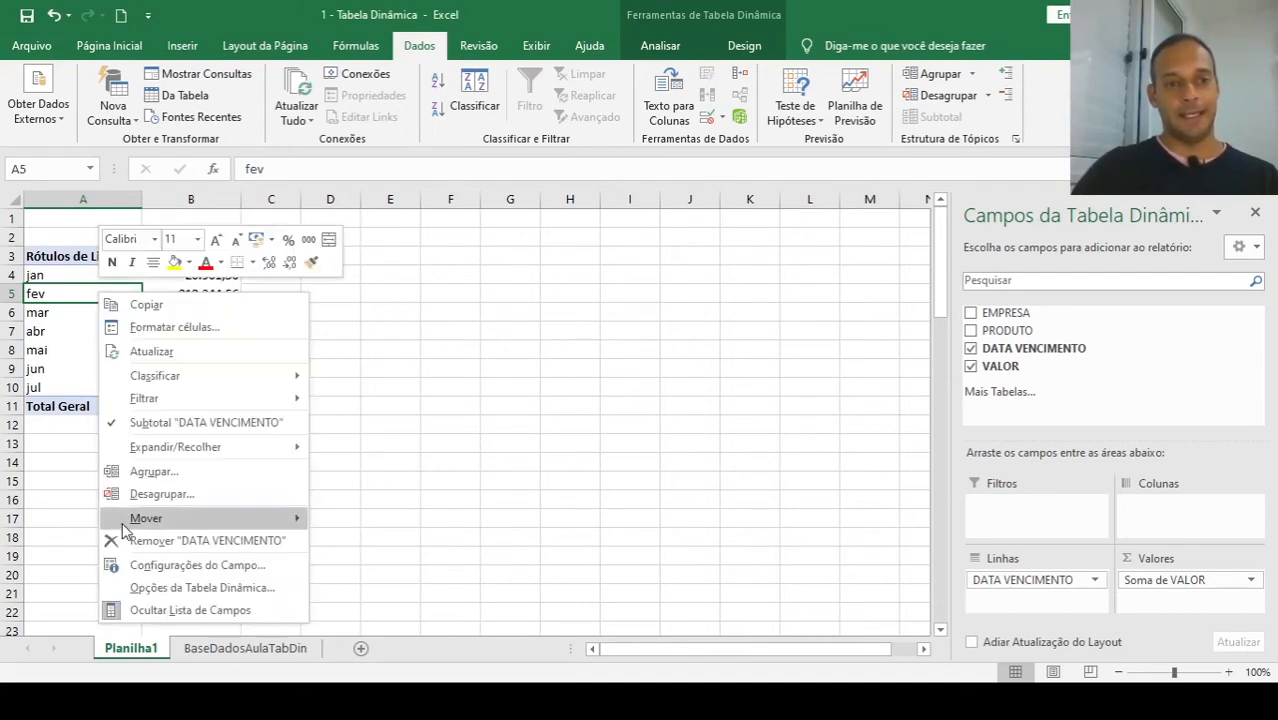
pyautogui.click(160, 494)
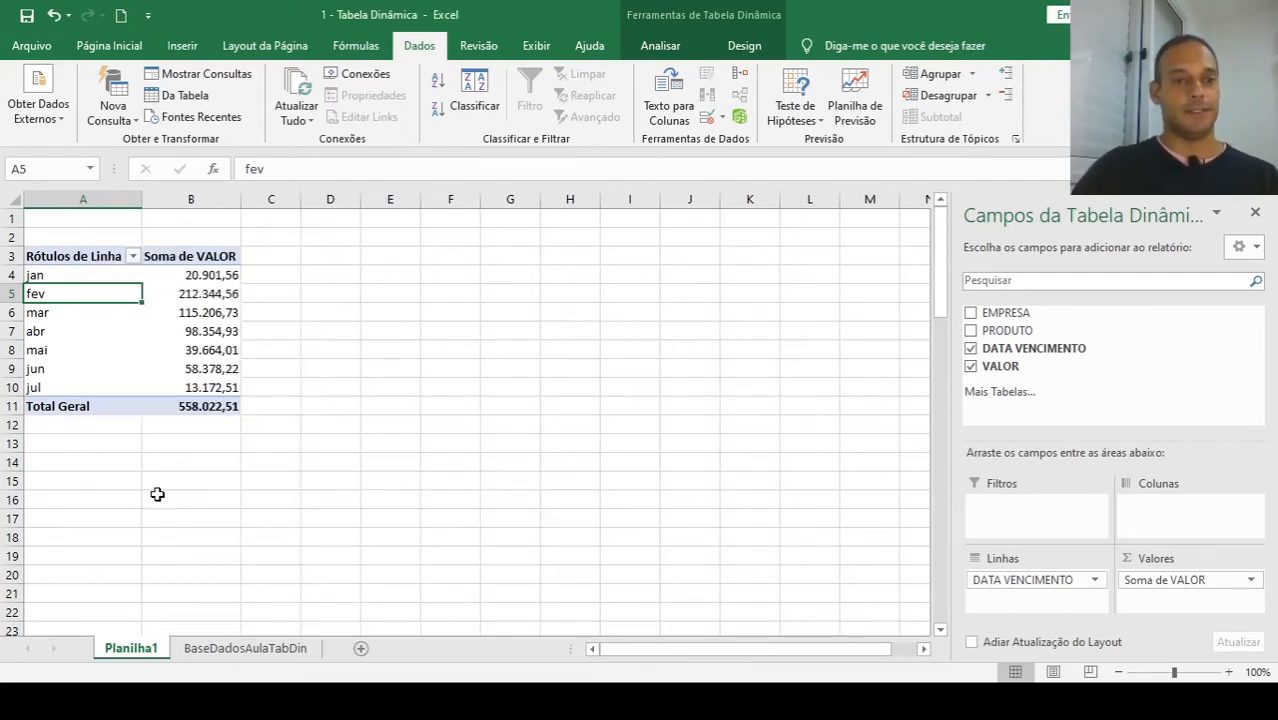
pyautogui.rightClick(78, 313)
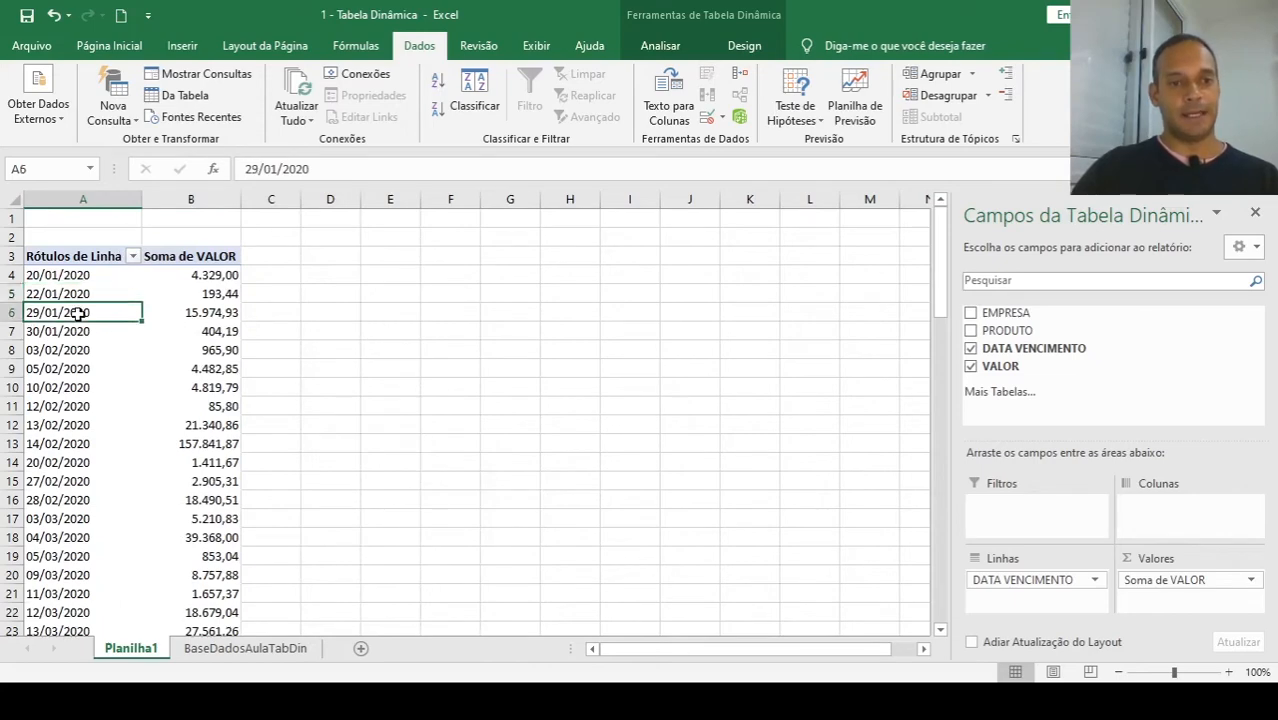
pyautogui.click(122, 495)
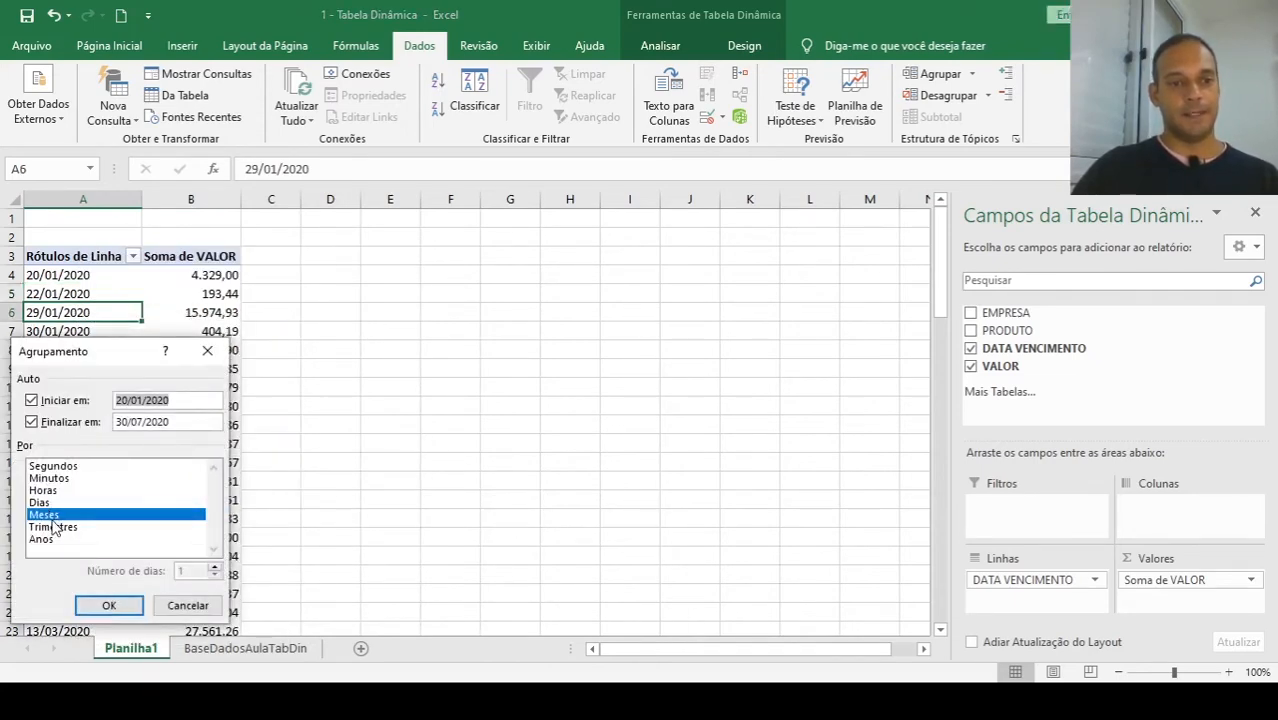
pyautogui.click(45, 541)
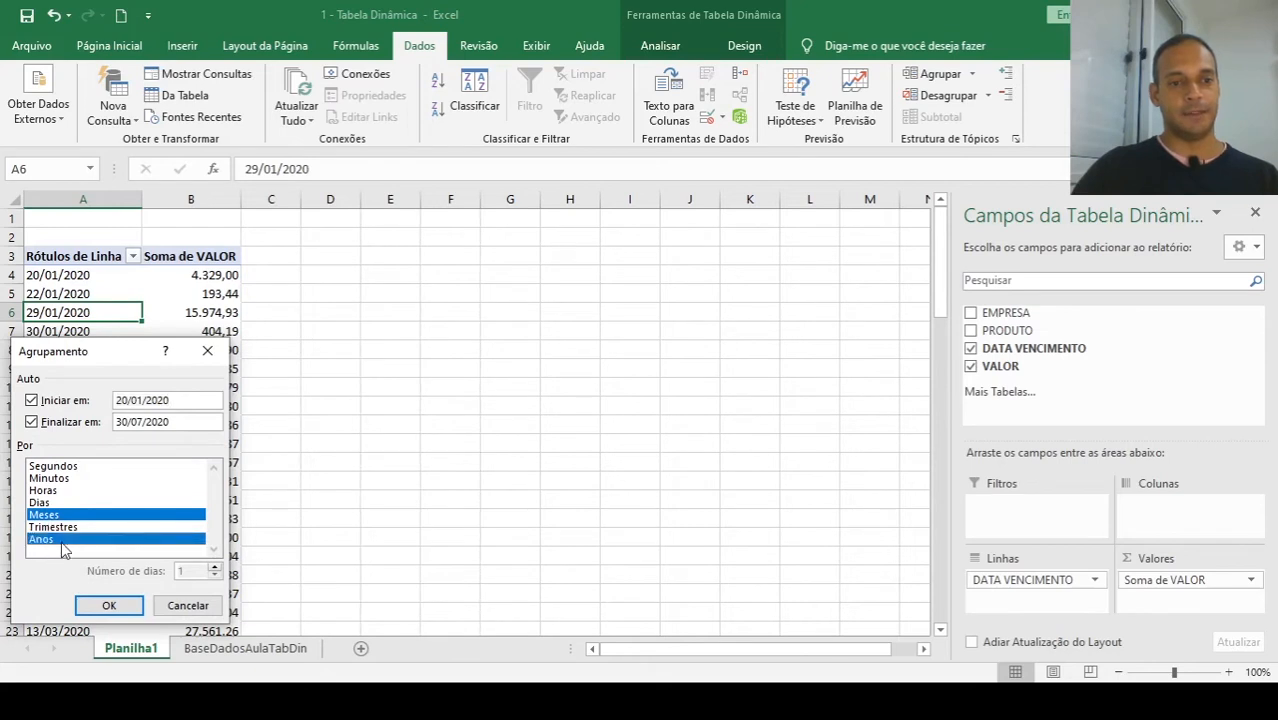
pyautogui.click(106, 606)
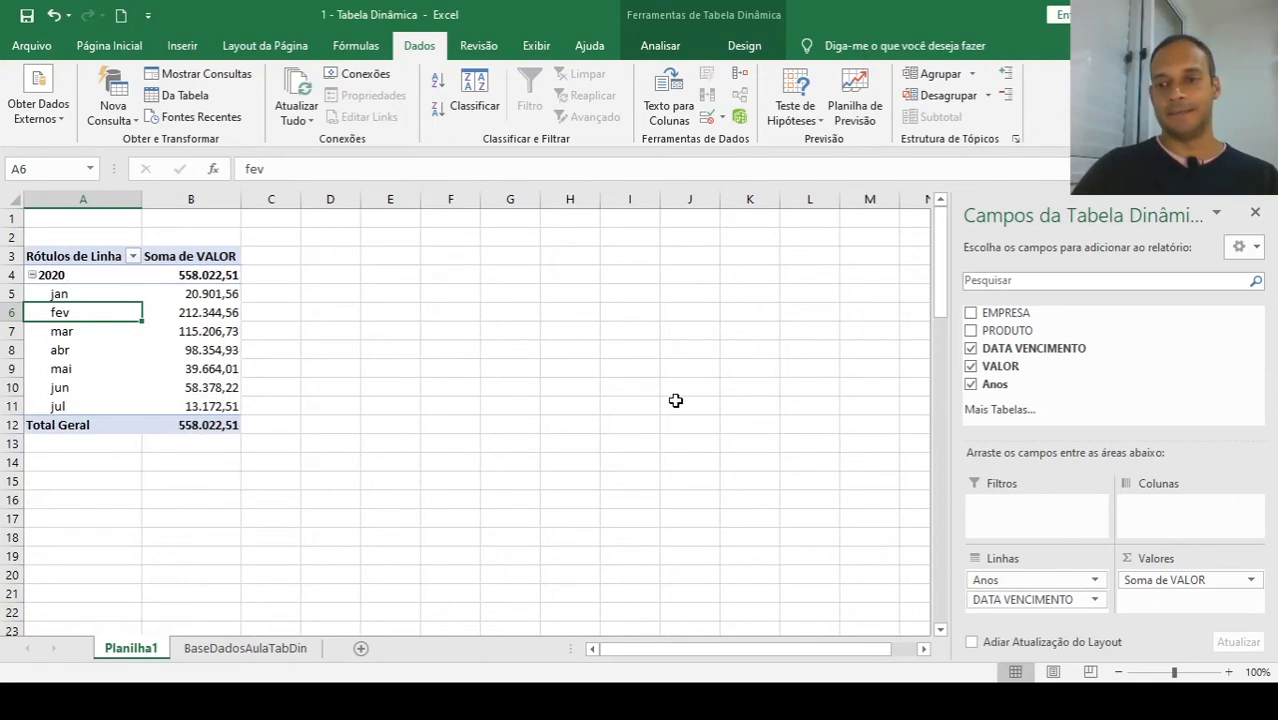
# Replace DATA VENCIMENTO and Anos in the pivot table's rows with EMPRESA, and place PRODUTO in the columns.
pyautogui.press('Right')
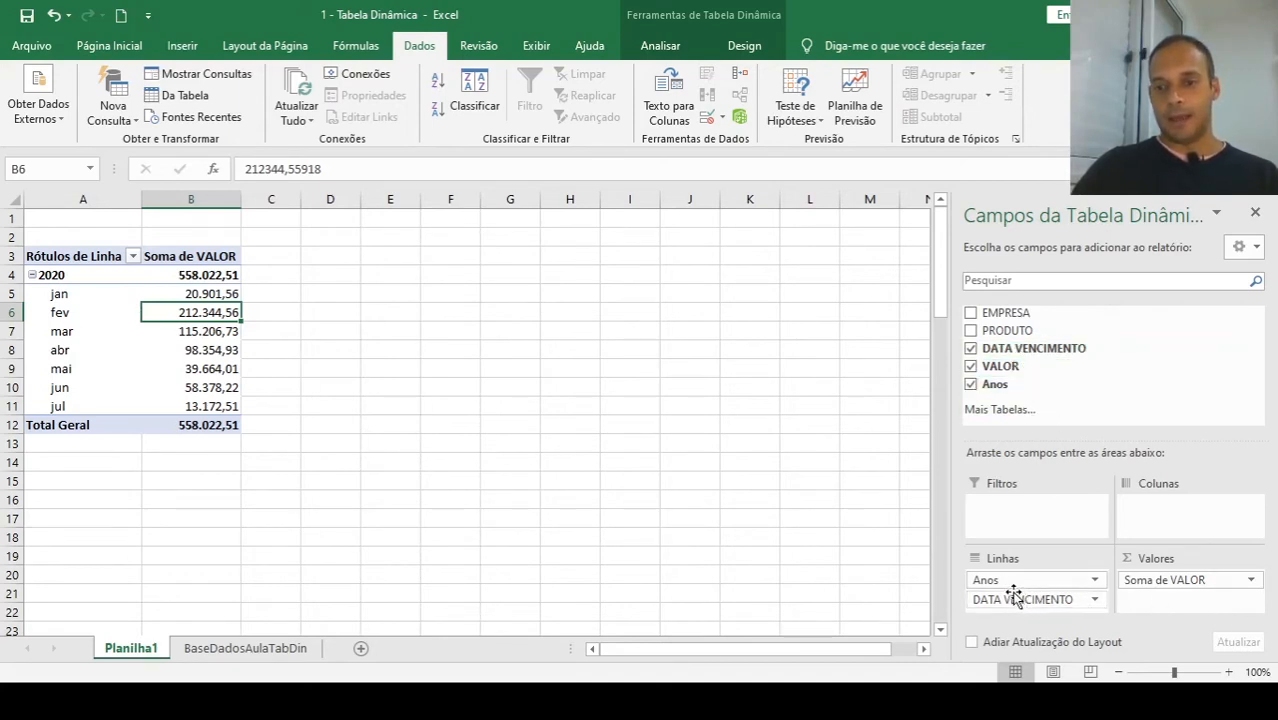
pyautogui.moveTo(1015, 598); pyautogui.dragTo(1048, 385)
pyautogui.moveTo(1002, 585); pyautogui.dragTo(1045, 352)
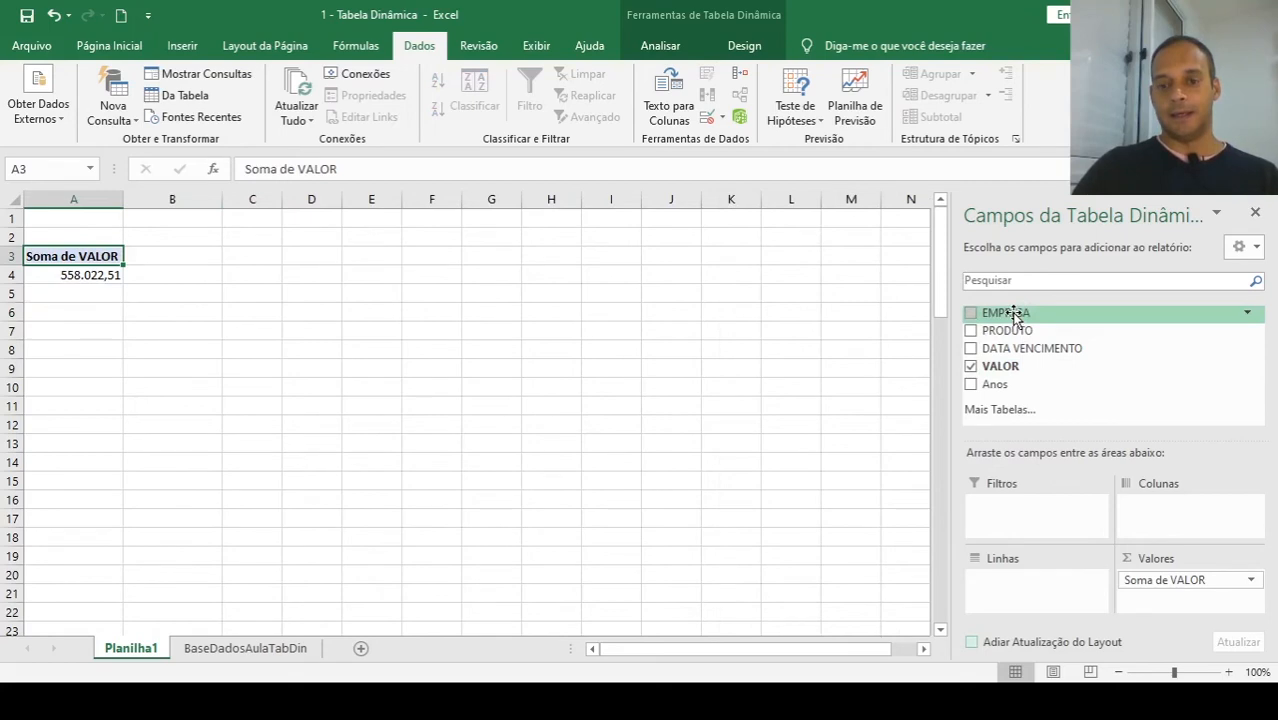
pyautogui.moveTo(1011, 312); pyautogui.dragTo(1023, 605)
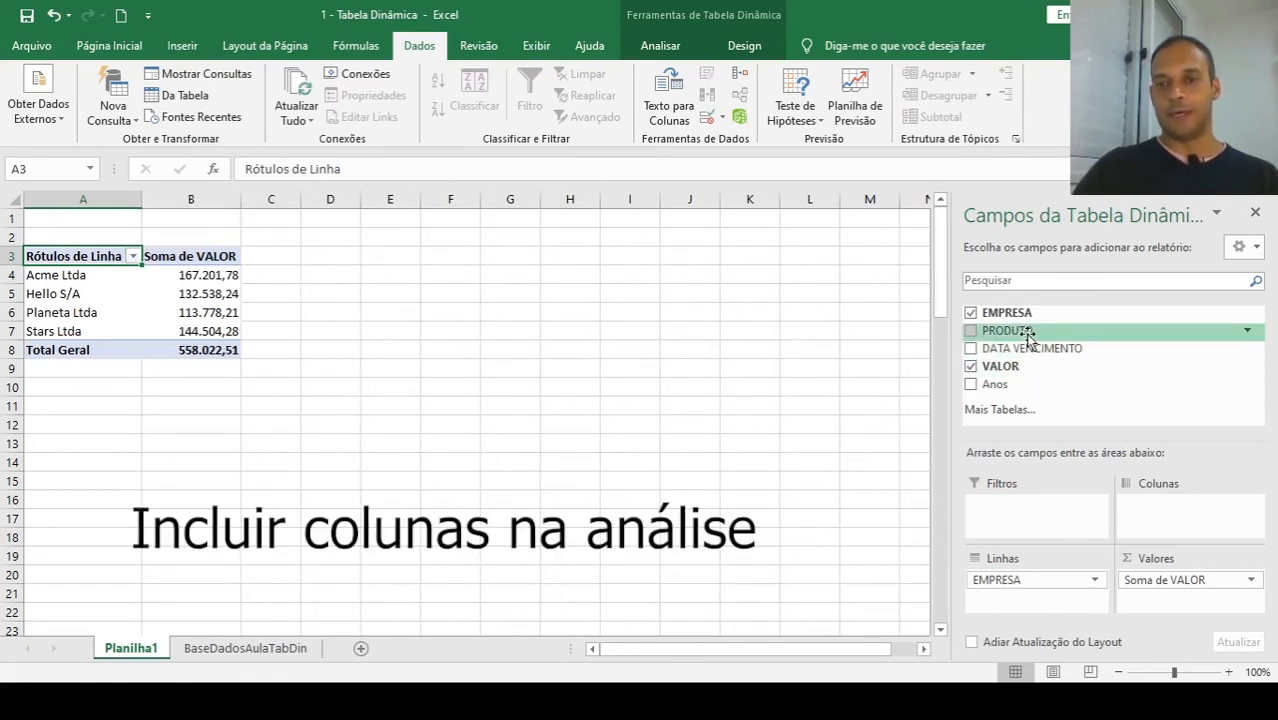
pyautogui.moveTo(1028, 338); pyautogui.dragTo(1175, 508)
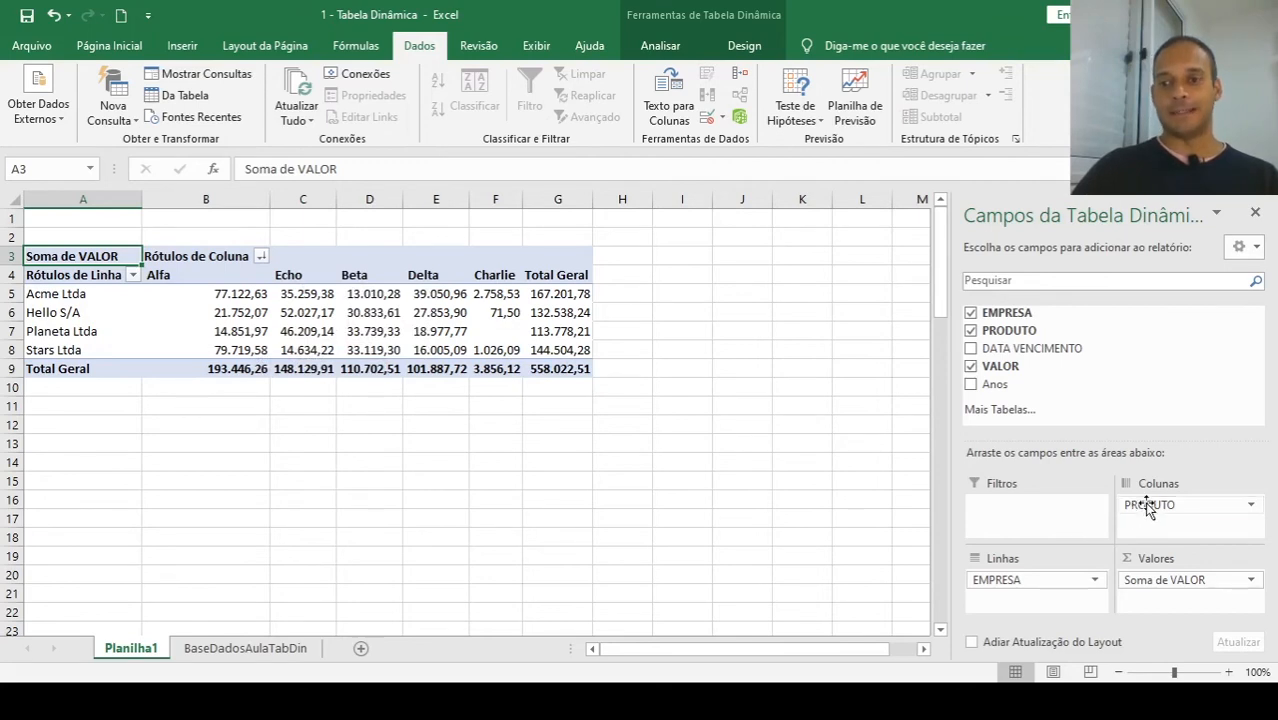
# Move PRODUTO from the pivot table's columns to its rows and EMPRESA from the rows to the filters.
pyautogui.moveTo(1148, 508); pyautogui.dragTo(1036, 606)
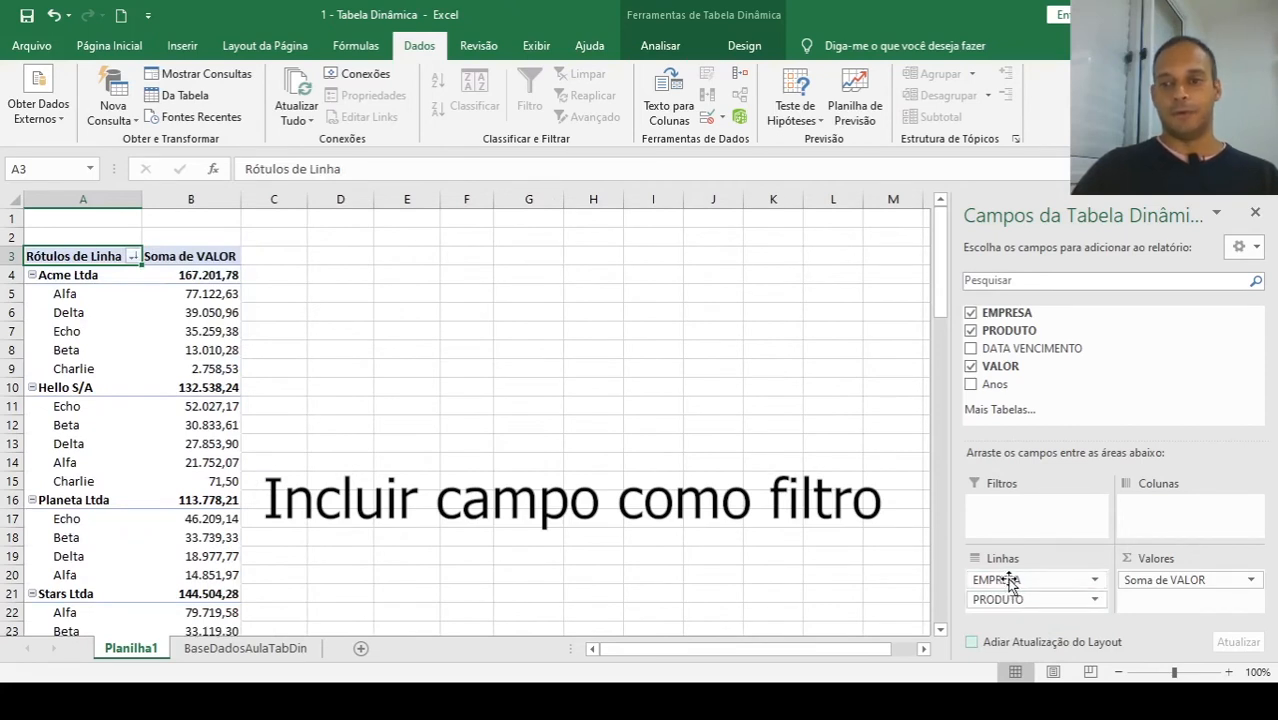
pyautogui.moveTo(1010, 583); pyautogui.dragTo(1020, 524)
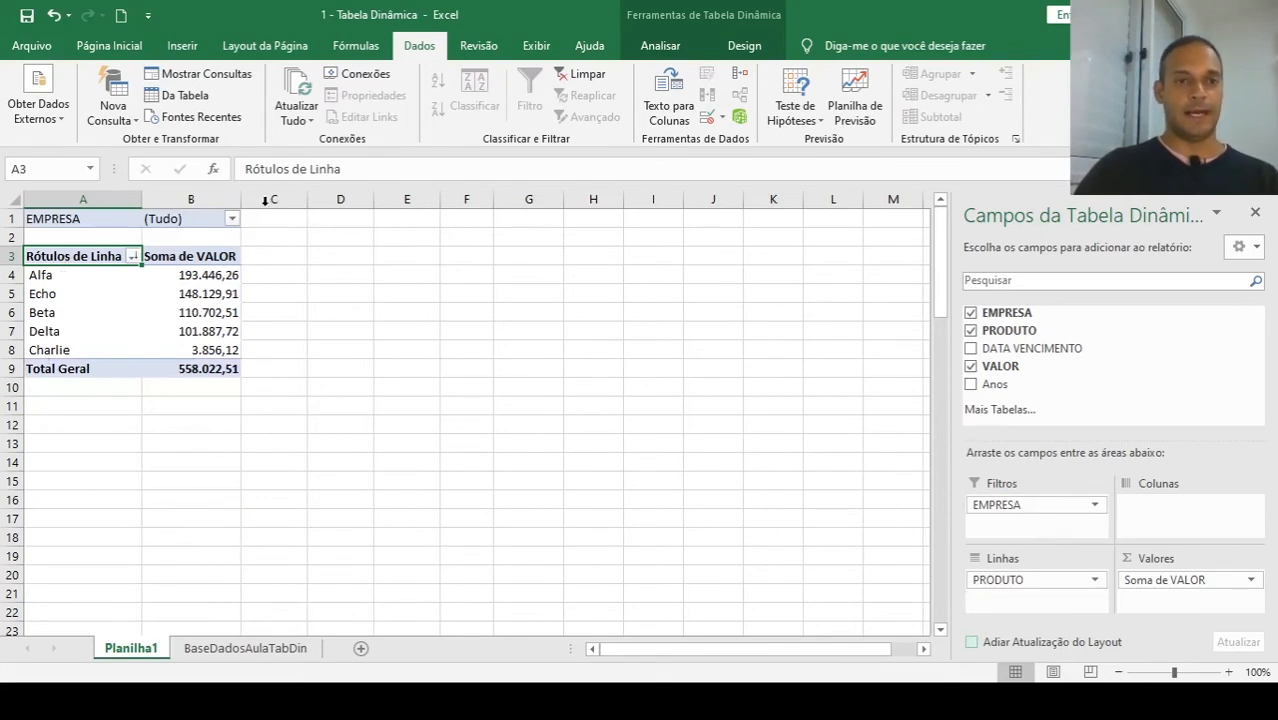
# Enable selecting multiple items in the EMPRESA filter and filter the pivot table to Hello S/A only.
pyautogui.click(232, 219)
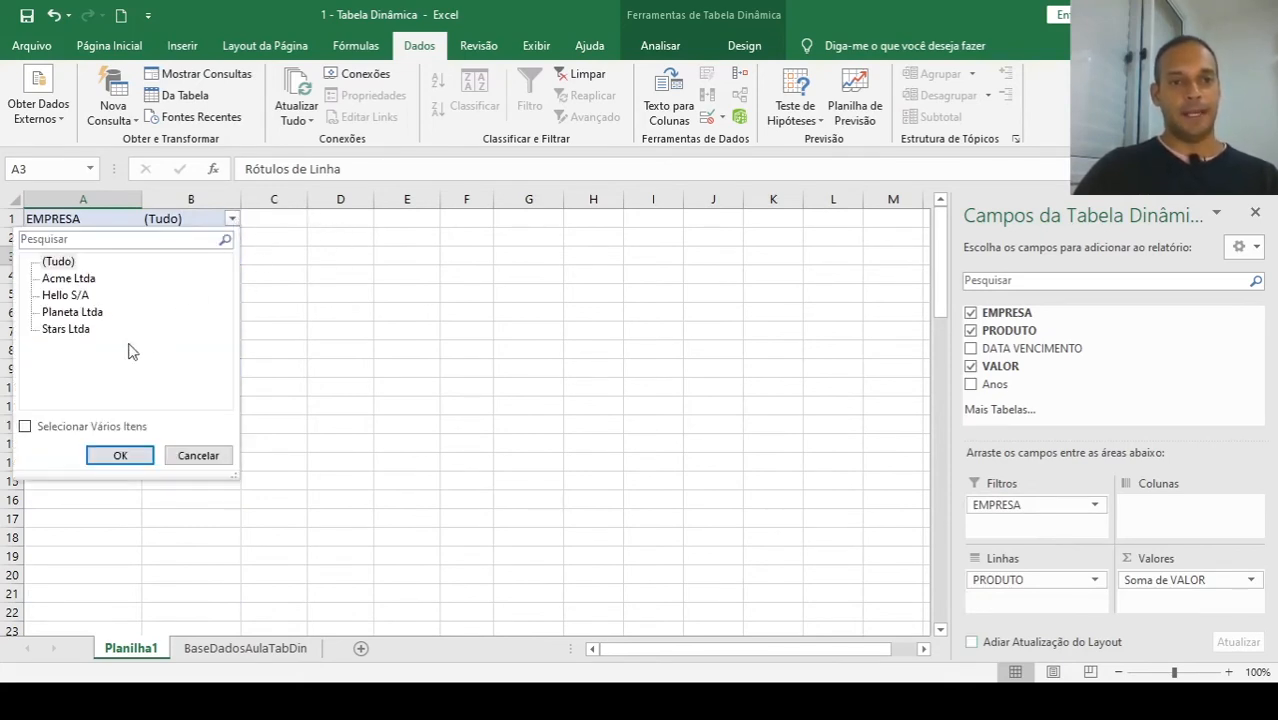
pyautogui.click(26, 427)
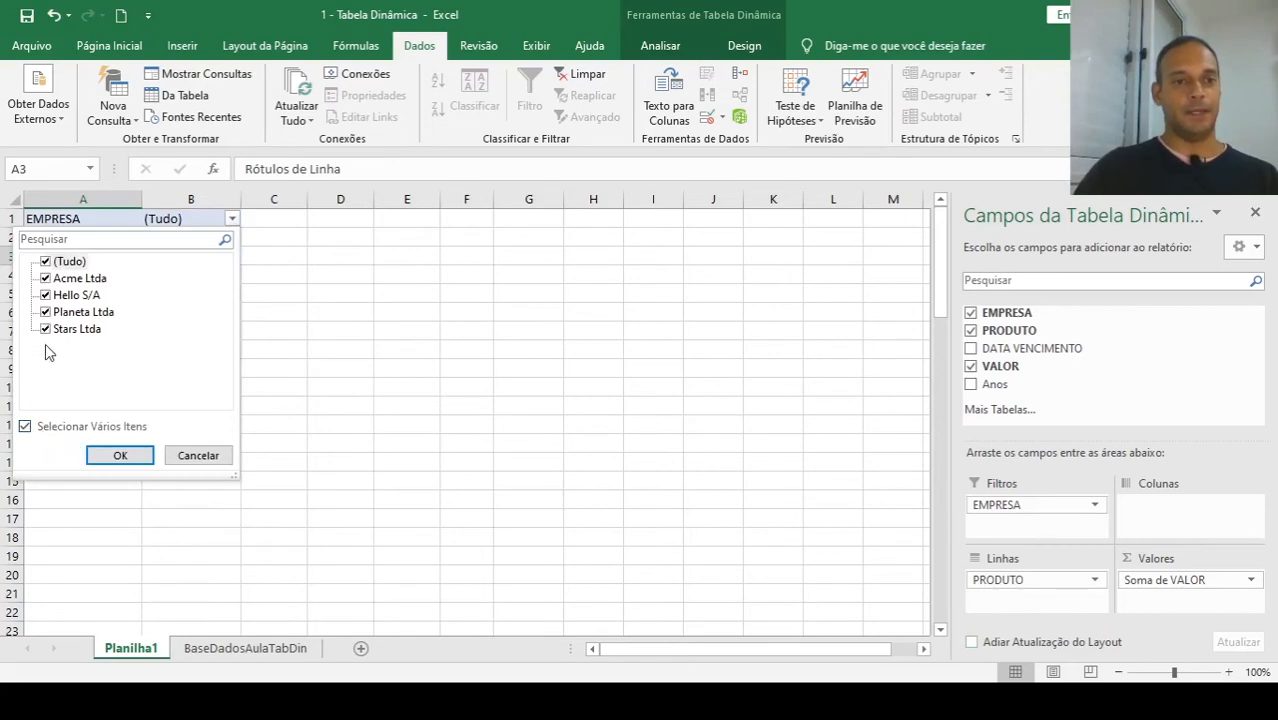
pyautogui.click(45, 262)
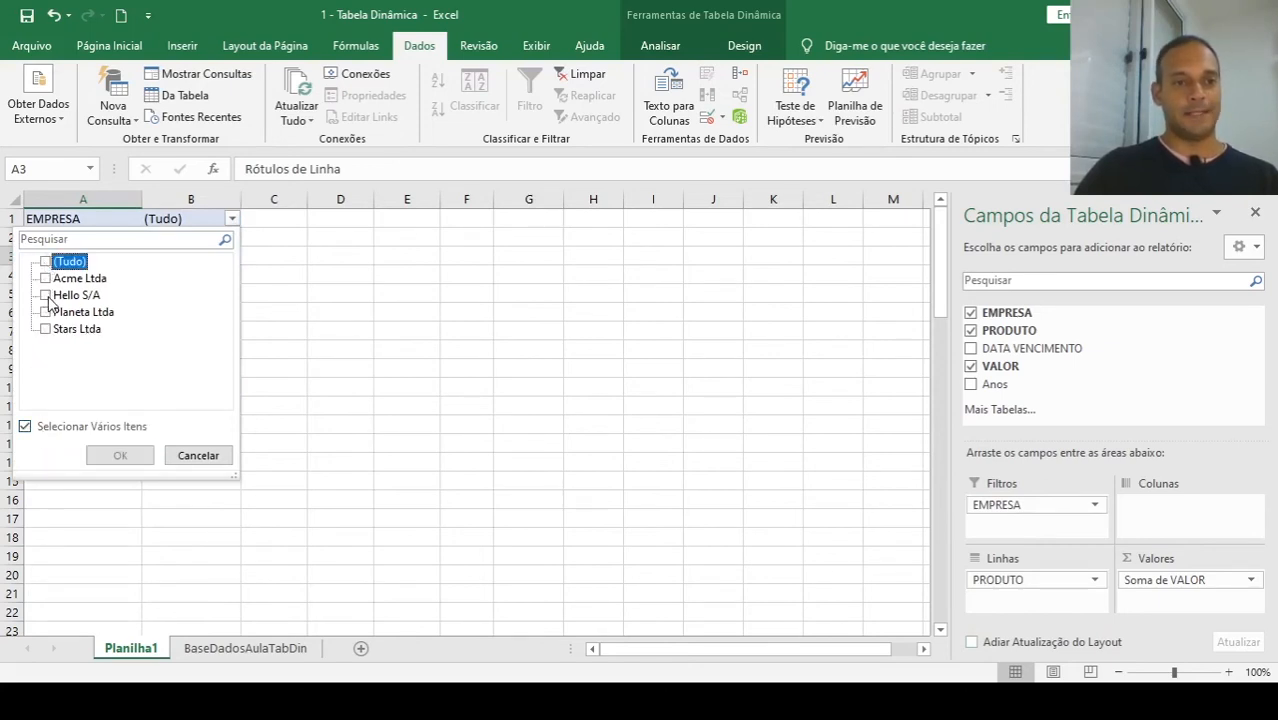
pyautogui.click(57, 298)
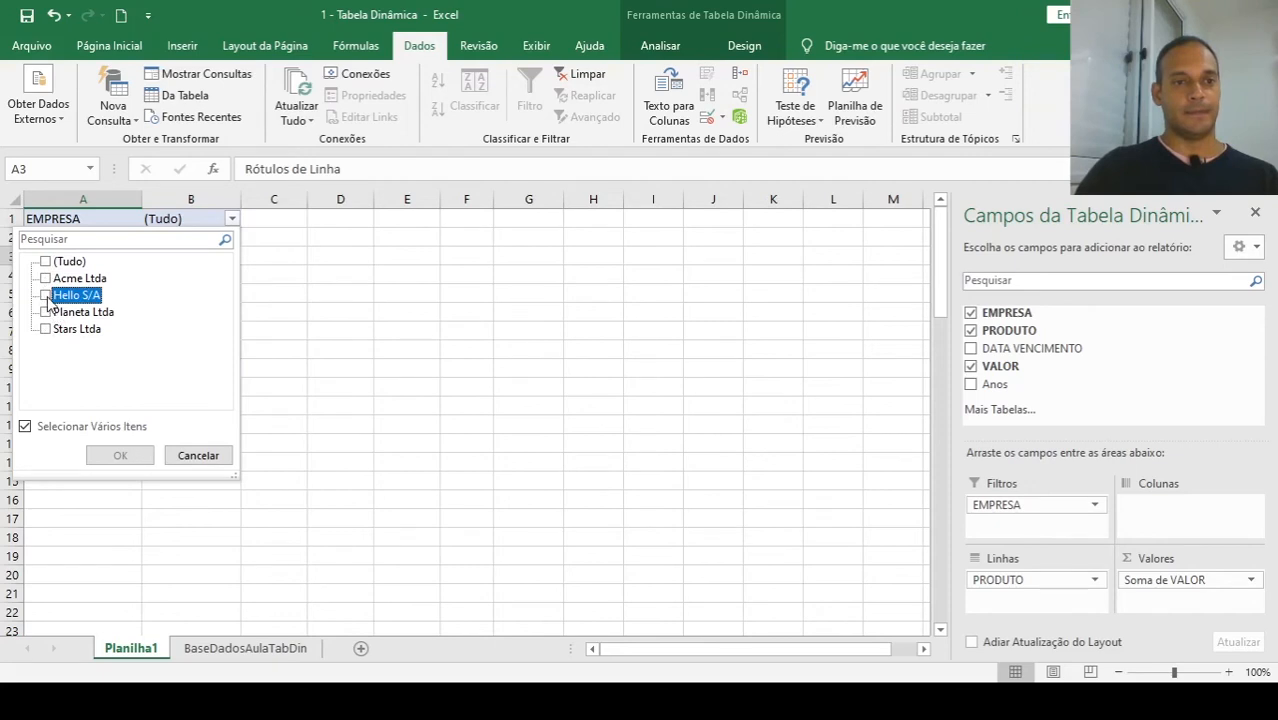
pyautogui.click(46, 296)
pyautogui.click(120, 455)
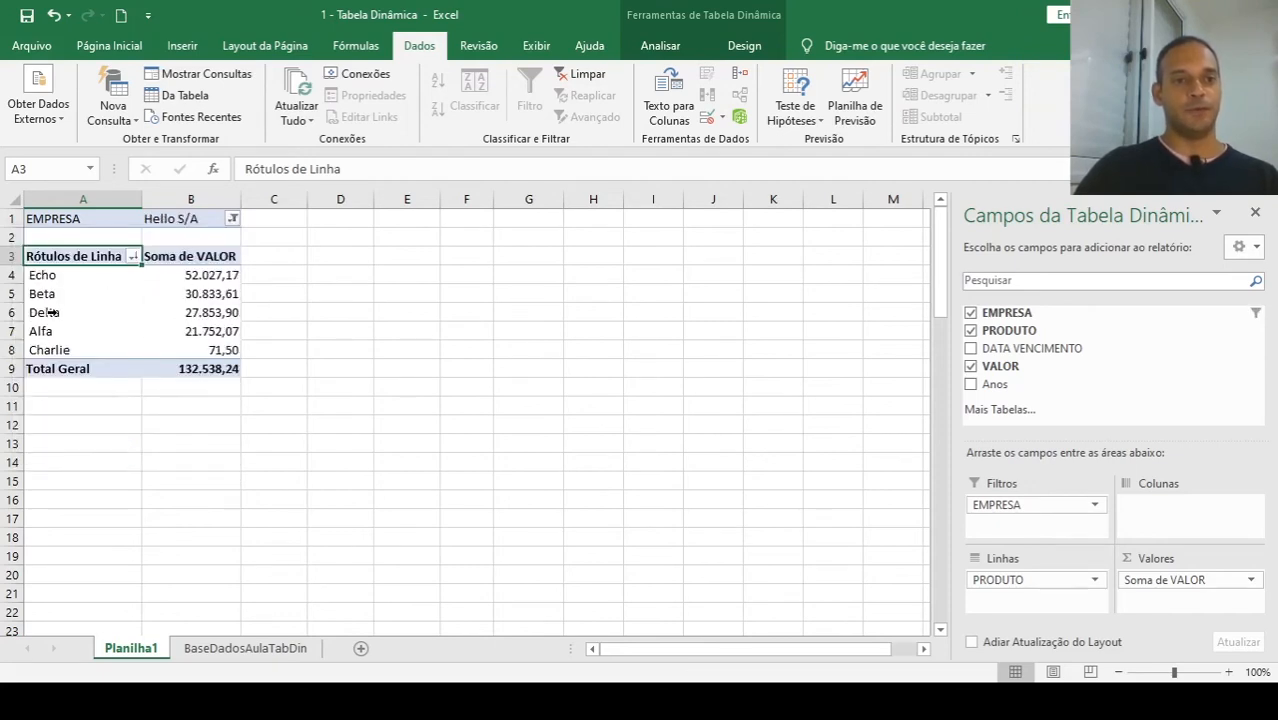
# Change the EMPRESA filter from Hello S/A to Planeta Ltda only.
pyautogui.click(233, 218)
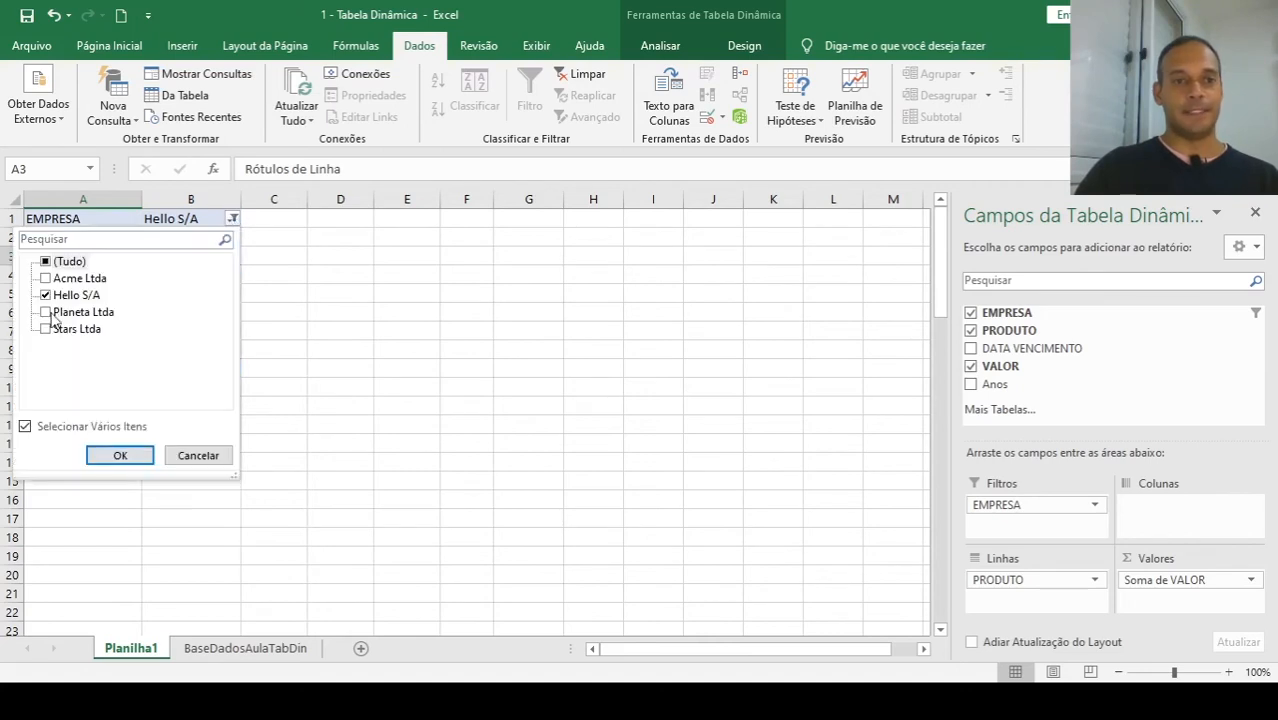
pyautogui.click(46, 296)
pyautogui.click(45, 312)
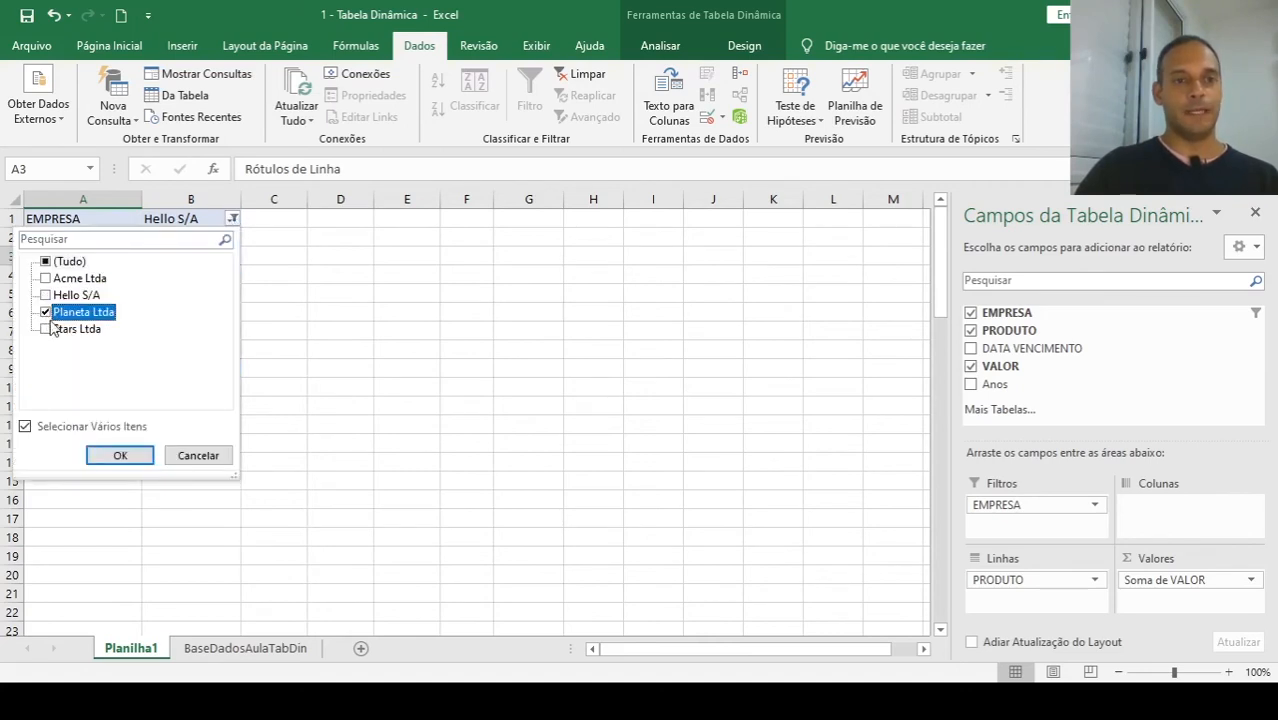
pyautogui.click(120, 455)
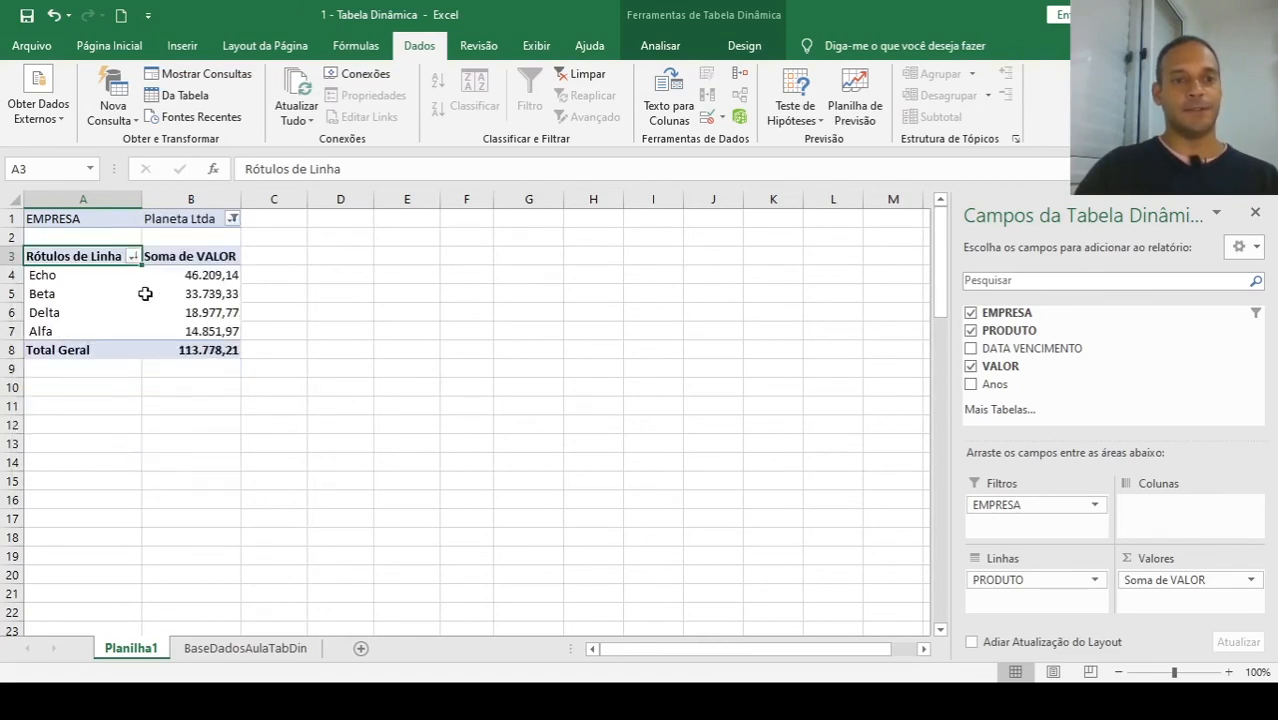
# Clear the EMPRESA filter so all companies are included, and move EMPRESA from the filters to the rows above PRODUTO.
pyautogui.click(233, 219)
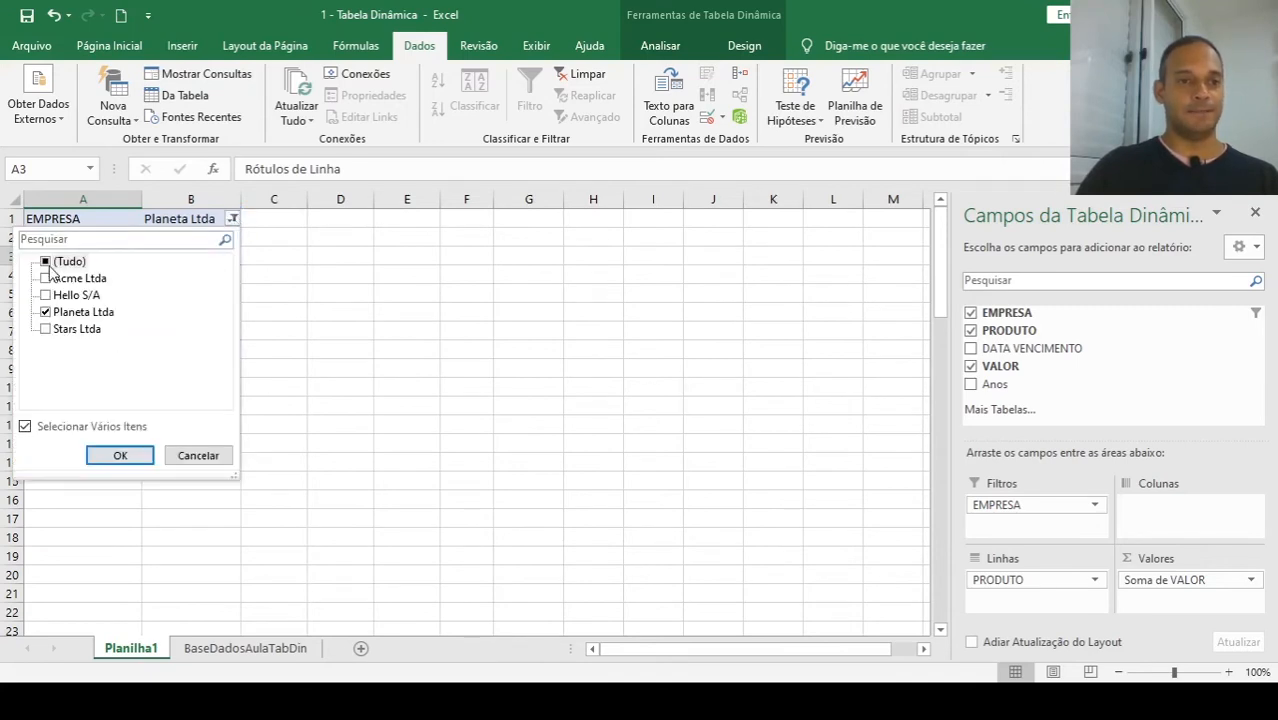
pyautogui.click(45, 263)
pyautogui.click(120, 455)
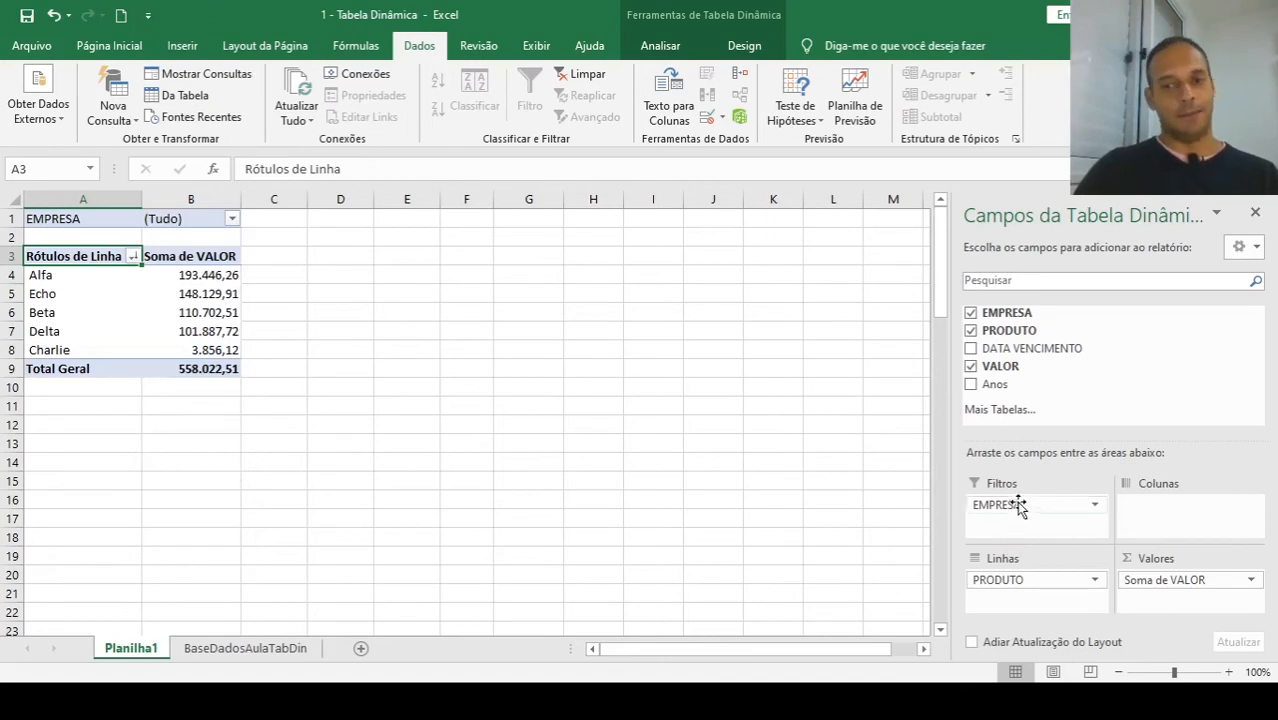
pyautogui.moveTo(1018, 506); pyautogui.dragTo(1010, 576)
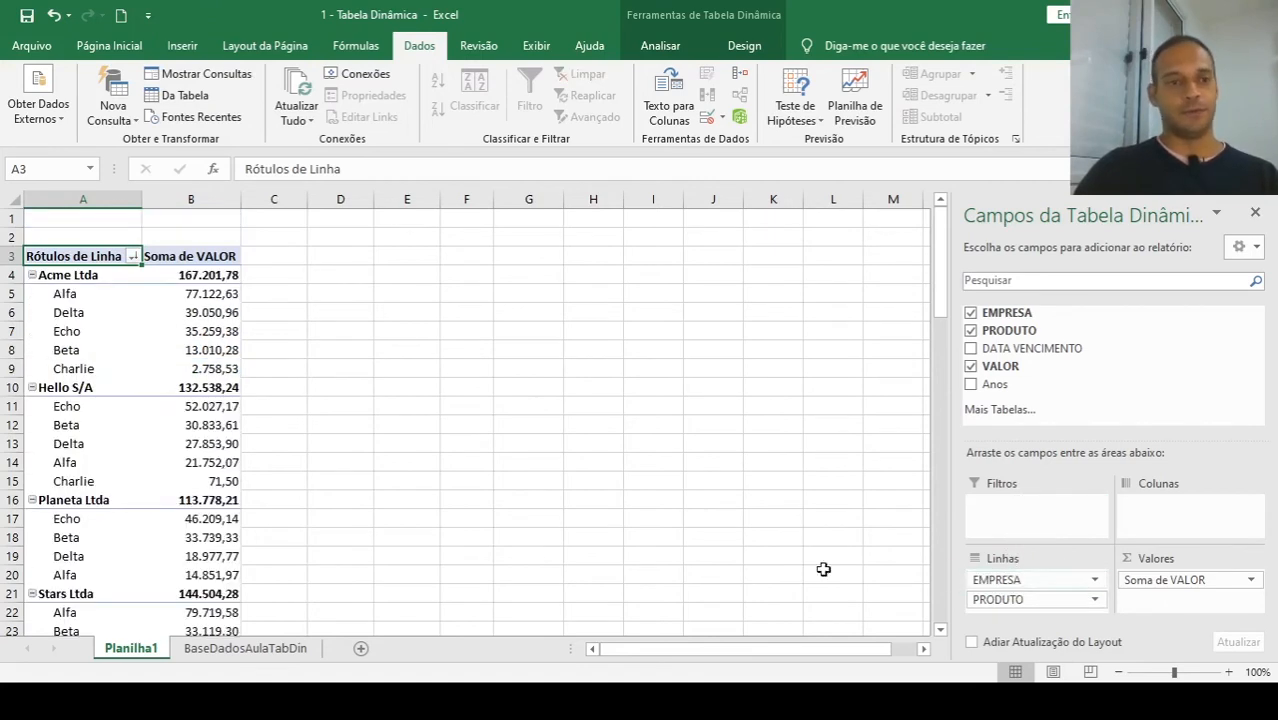
# Examine the summed values by company and product through the pivot table's grand total.
pyautogui.click(175, 387)
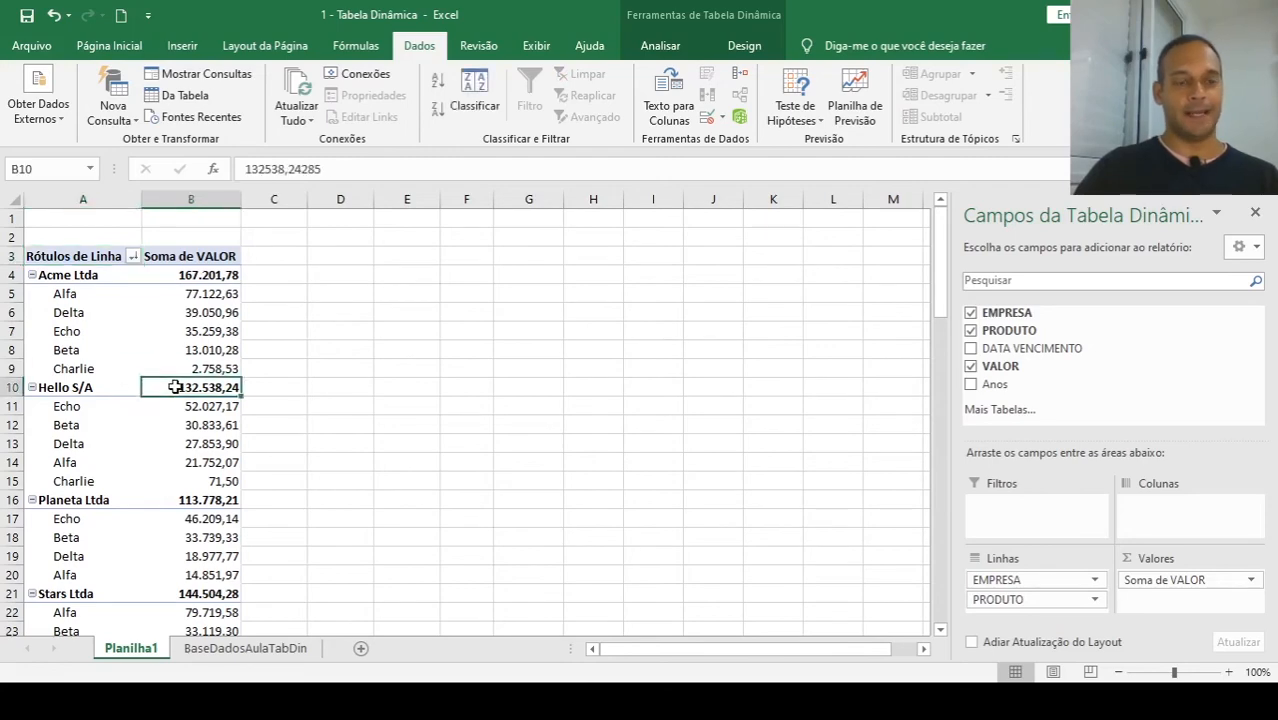
pyautogui.press('Down')
pyautogui.press('Down')
pyautogui.press('Down')
pyautogui.press('Down')
pyautogui.press('Down')
pyautogui.press('Down')
pyautogui.press('Down')
pyautogui.press('Down')
pyautogui.press('Down')
pyautogui.press('Down')
pyautogui.press('Down')
pyautogui.press('Down')
pyautogui.press('Down')
pyautogui.press('Down')
pyautogui.press('Down')
pyautogui.press('Down')
pyautogui.press('Down')
pyautogui.press('Down')
pyautogui.press('Down')
pyautogui.press('Down')
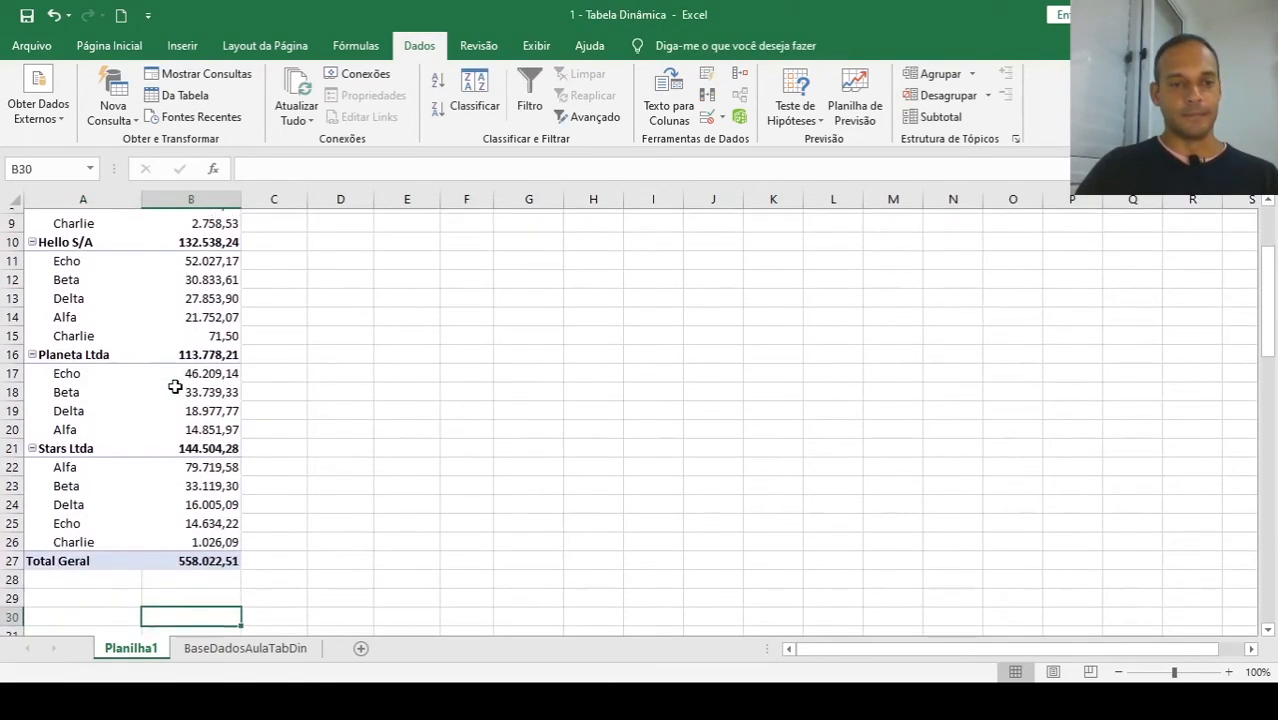
pyautogui.press('Up')
pyautogui.press('Up')
pyautogui.press('Up')
pyautogui.press('Up')
pyautogui.press('Up')
pyautogui.press('Up')
pyautogui.press('Up')
pyautogui.press('Up')
pyautogui.press('Up')
pyautogui.press('Up')
pyautogui.press('Up')
pyautogui.press('Up')
pyautogui.press('Up')
pyautogui.press('Up')
pyautogui.press('Up')
pyautogui.press('Up')
pyautogui.press('Up')
pyautogui.press('Up')
pyautogui.press('Up')
pyautogui.press('Up')
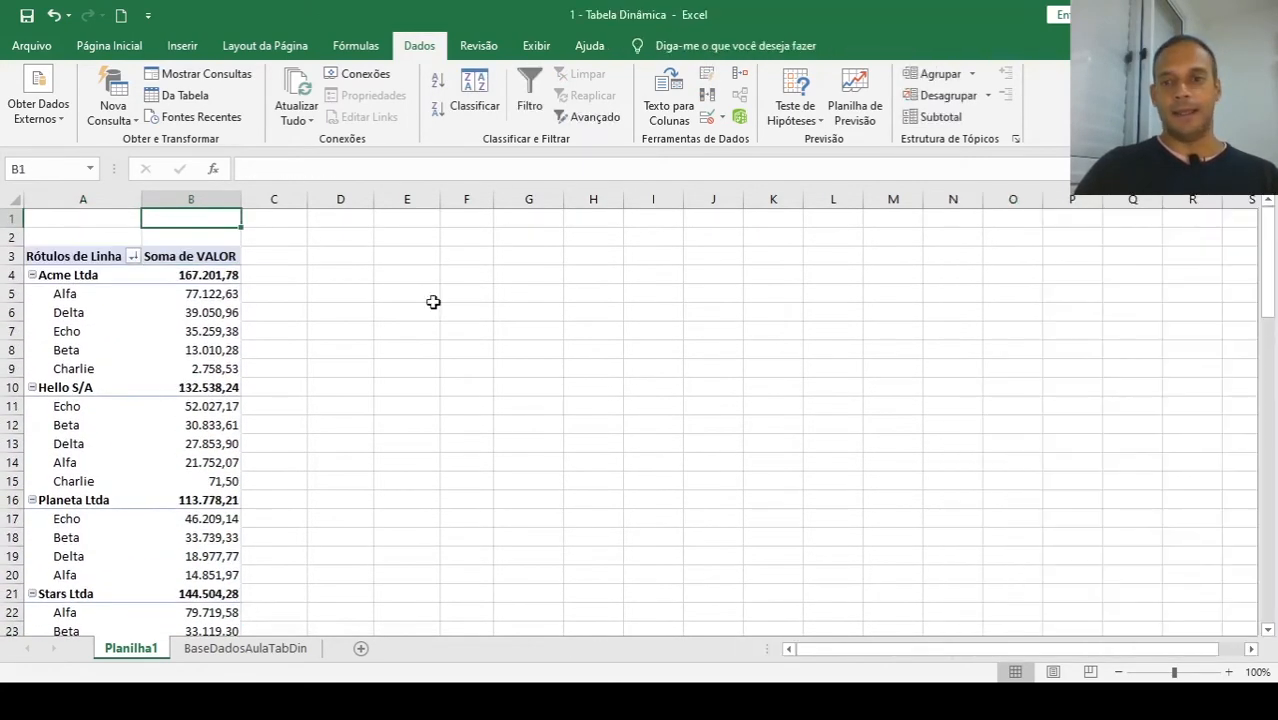
# Add DATA VENCIMENTO to the pivot table's rows below PRODUTO and check the order of the row fields.
pyautogui.click(203, 310)
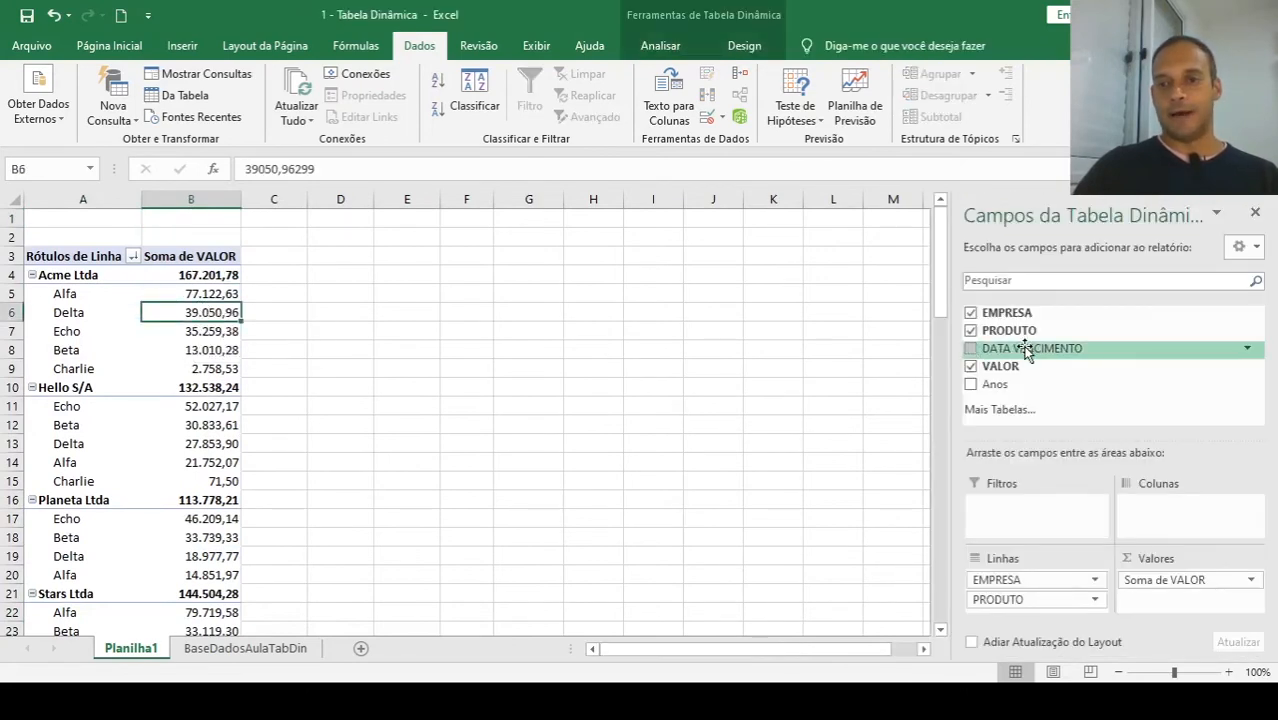
pyautogui.moveTo(1027, 352); pyautogui.dragTo(1027, 610)
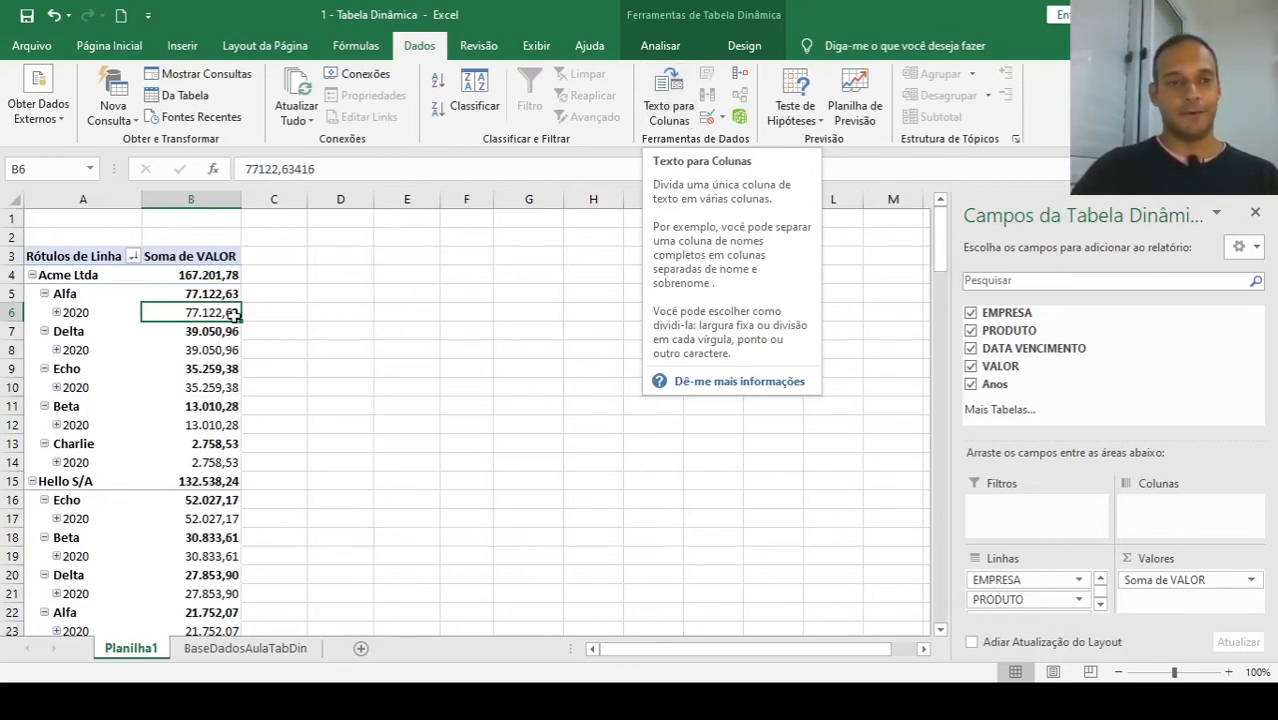
pyautogui.moveTo(222, 461)
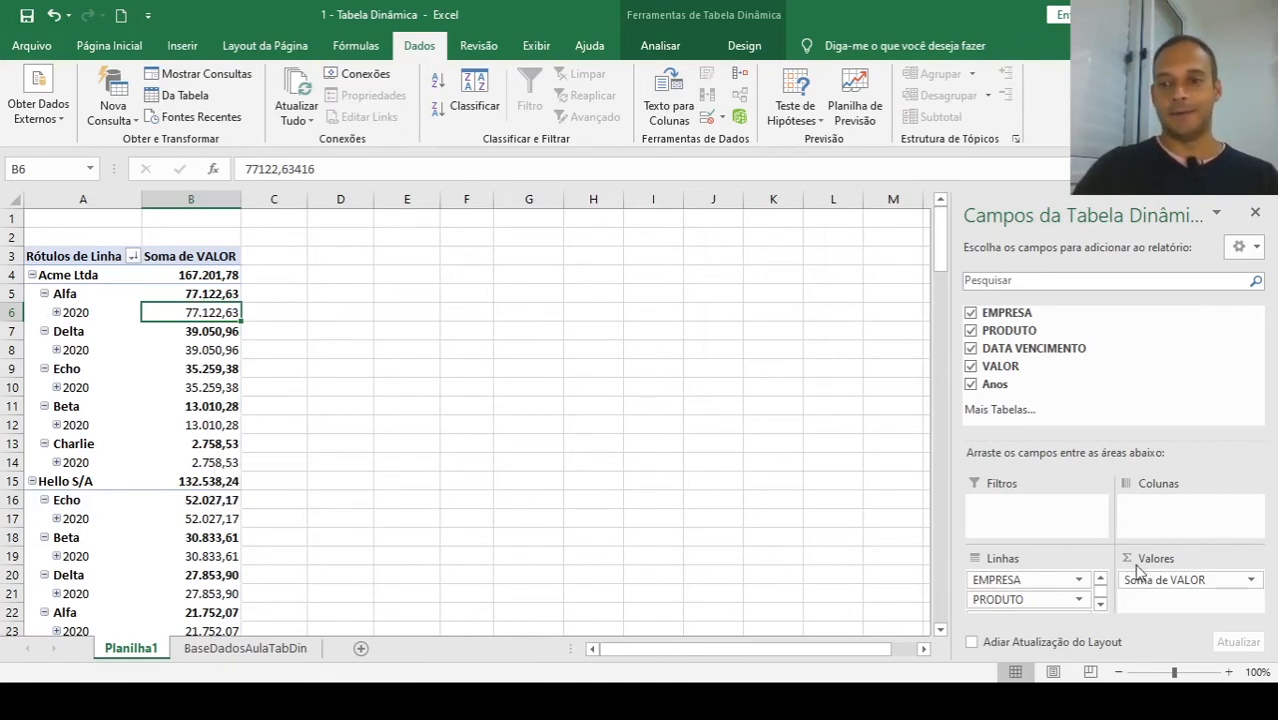
pyautogui.click(1100, 604)
pyautogui.click(1100, 604)
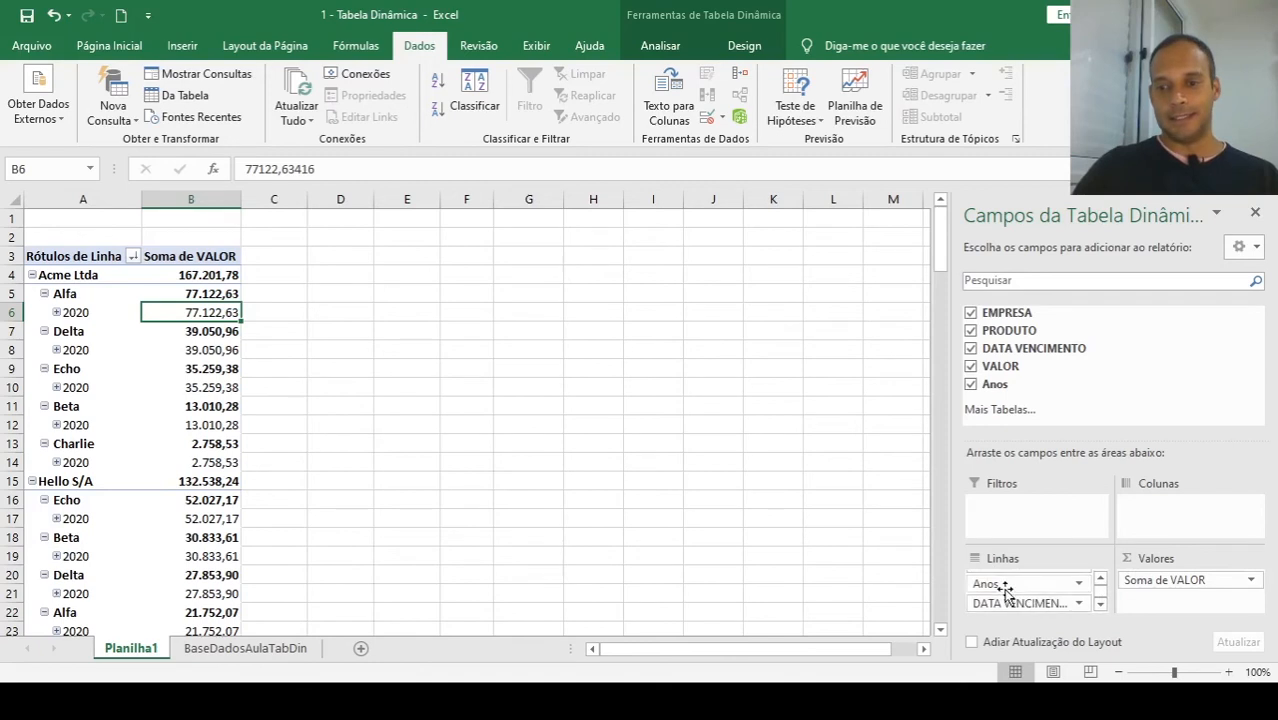
# Remove DATA VENCIMENTO and Anos from the pivot table's rows.
pyautogui.click(971, 350)
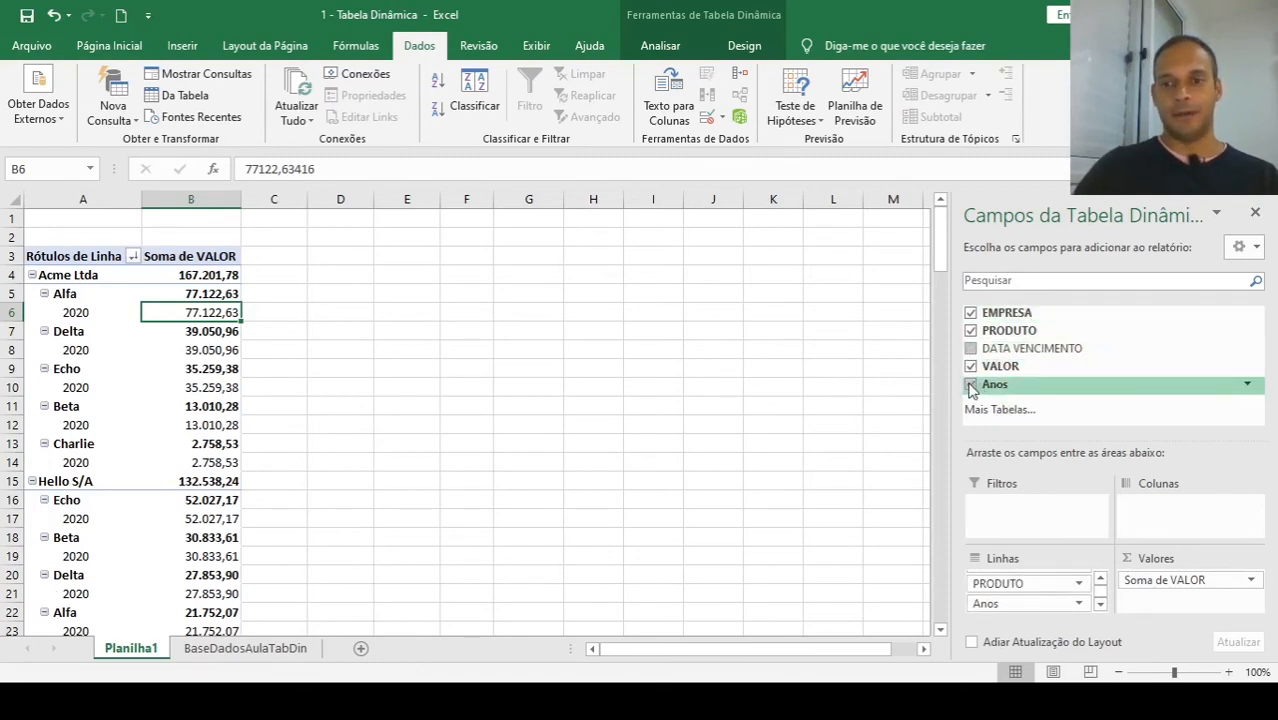
pyautogui.click(970, 386)
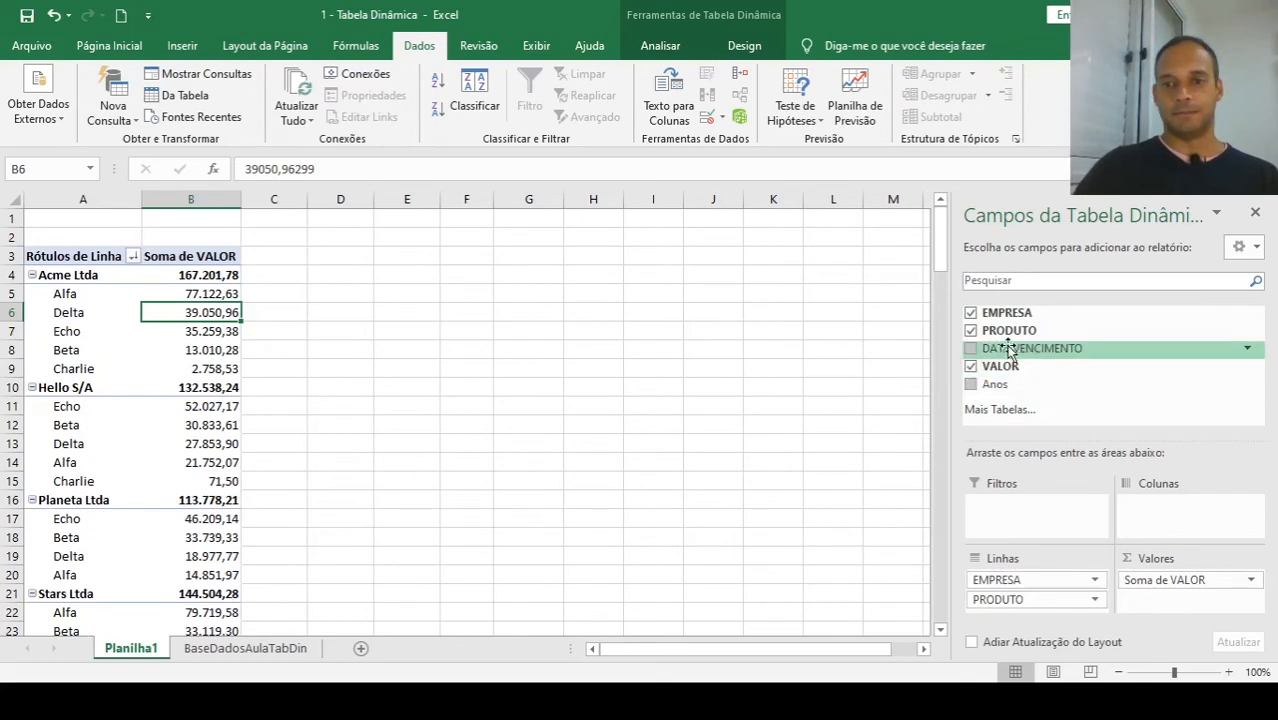
# Move PRODUTO from the rows to the columns, and remove it from the pivot table.
pyautogui.moveTo(1005, 329); pyautogui.dragTo(1158, 523)
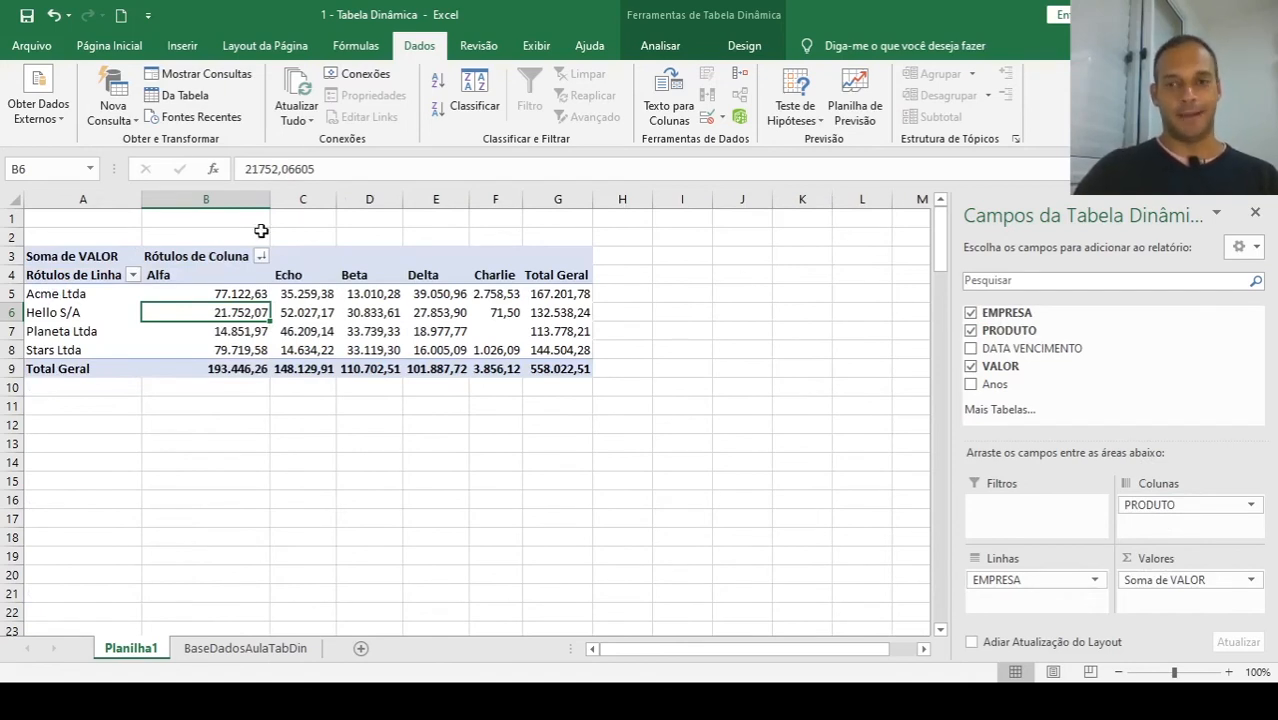
pyautogui.click(970, 330)
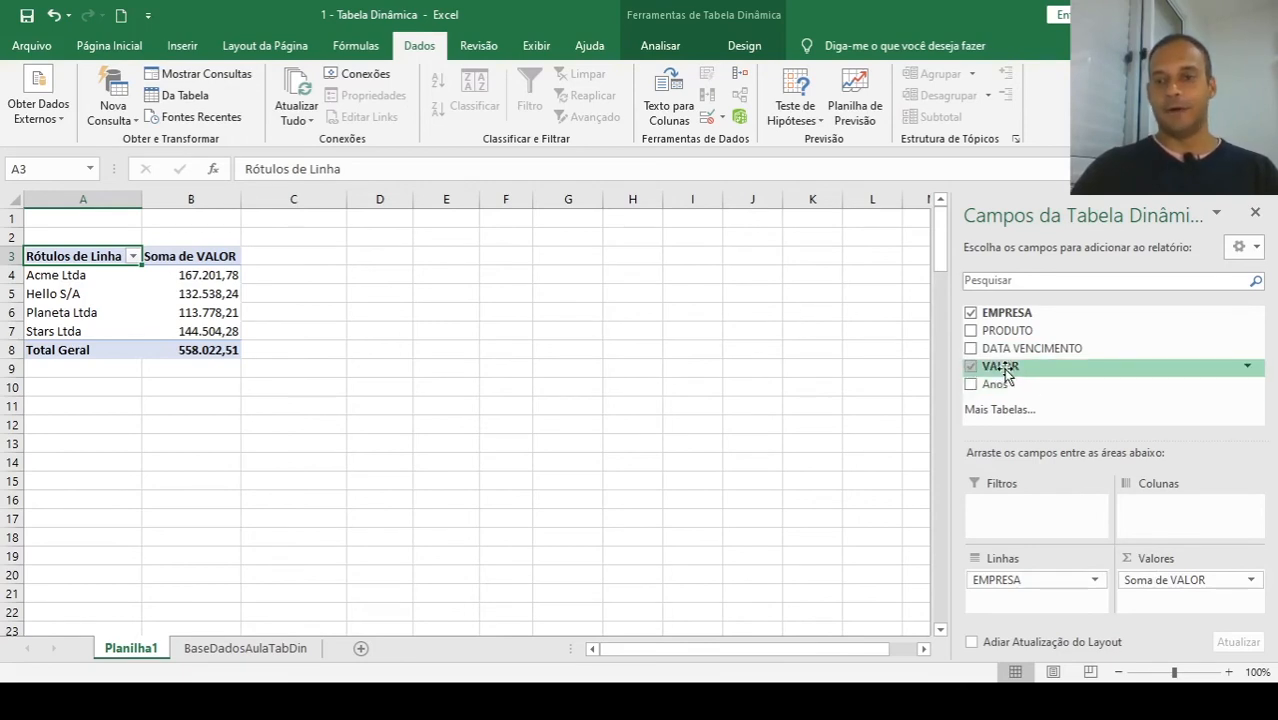
# Add VALOR to the pivot table's values a second time and summarize the new value field by Contagem.
pyautogui.moveTo(1005, 370); pyautogui.dragTo(1166, 600)
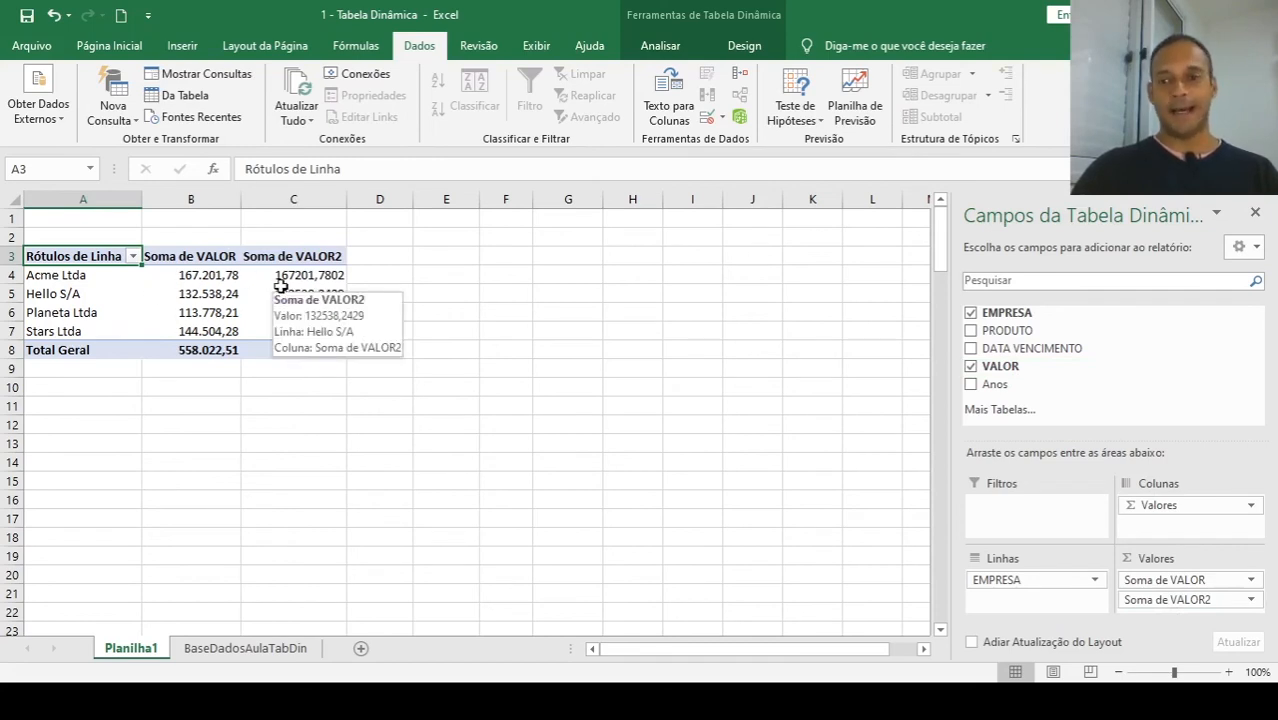
pyautogui.click(1251, 601)
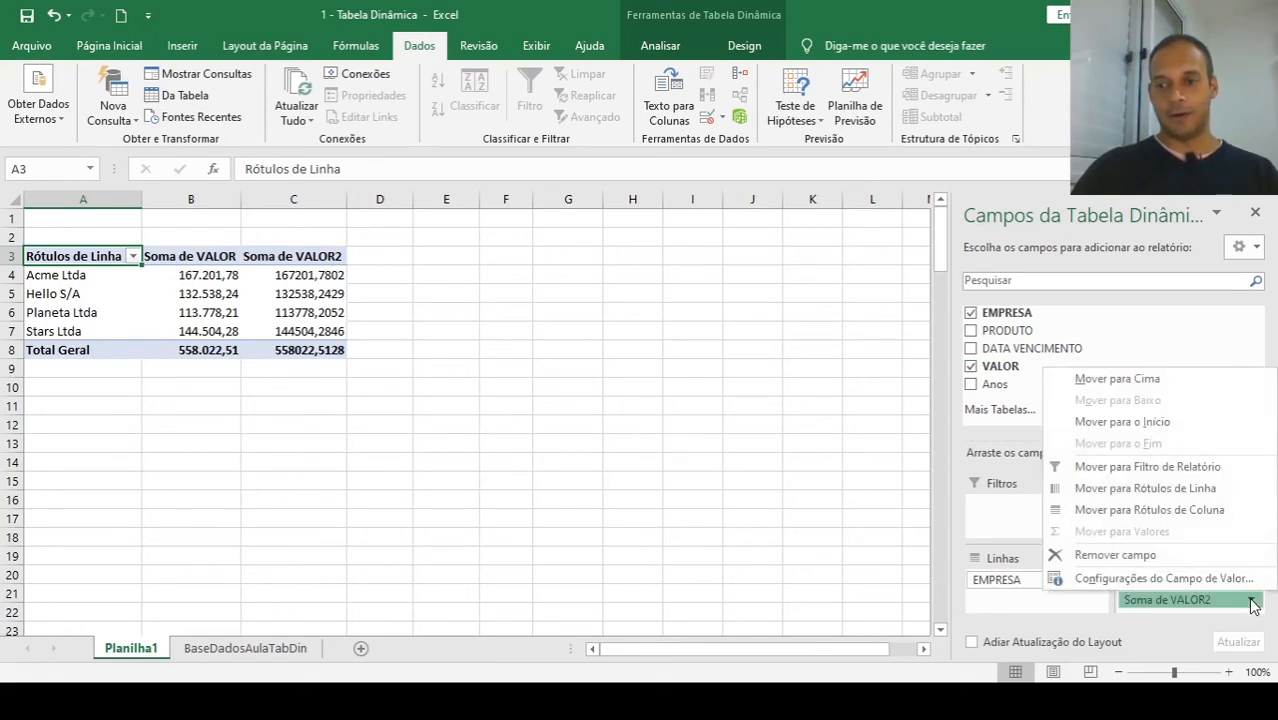
pyautogui.click(1160, 579)
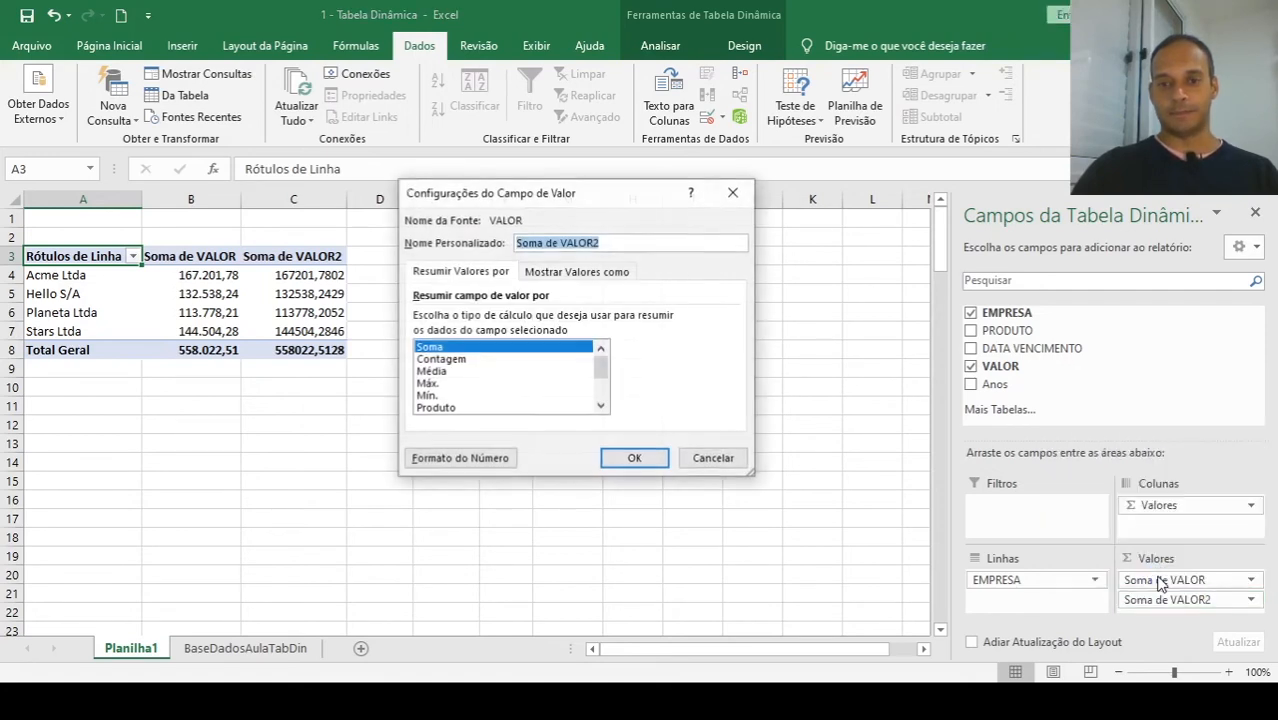
pyautogui.click(455, 360)
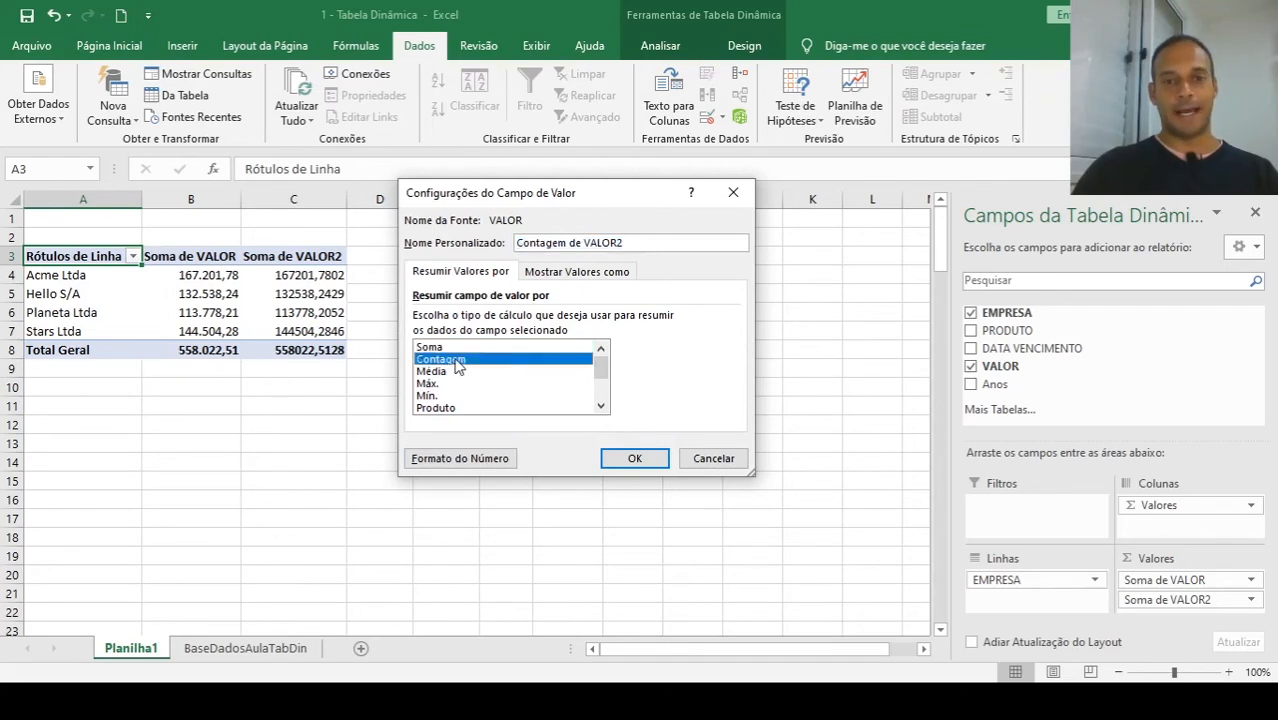
pyautogui.click(635, 458)
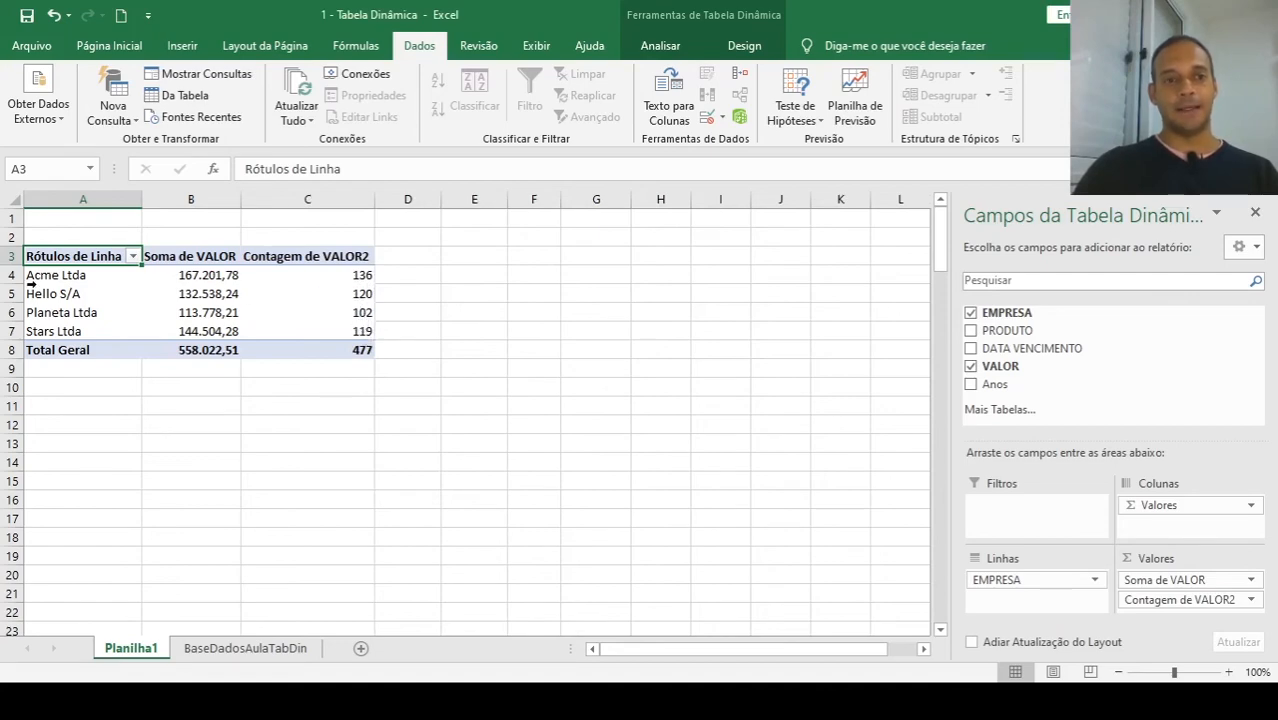
# Filter EMPRESA to Acme Ltda only in the BaseDadosAulaTabDin sheet and compare its record count with Acme Ltda's count in Planilha1.
pyautogui.click(267, 648)
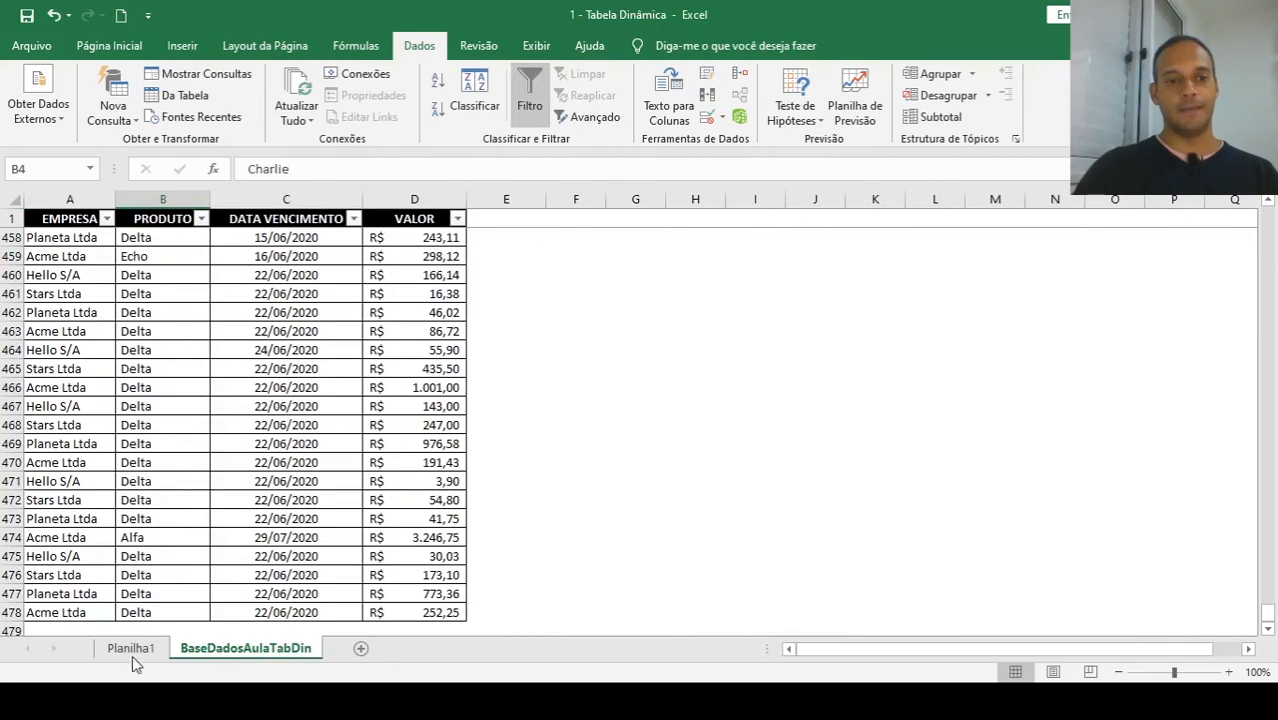
pyautogui.click(130, 648)
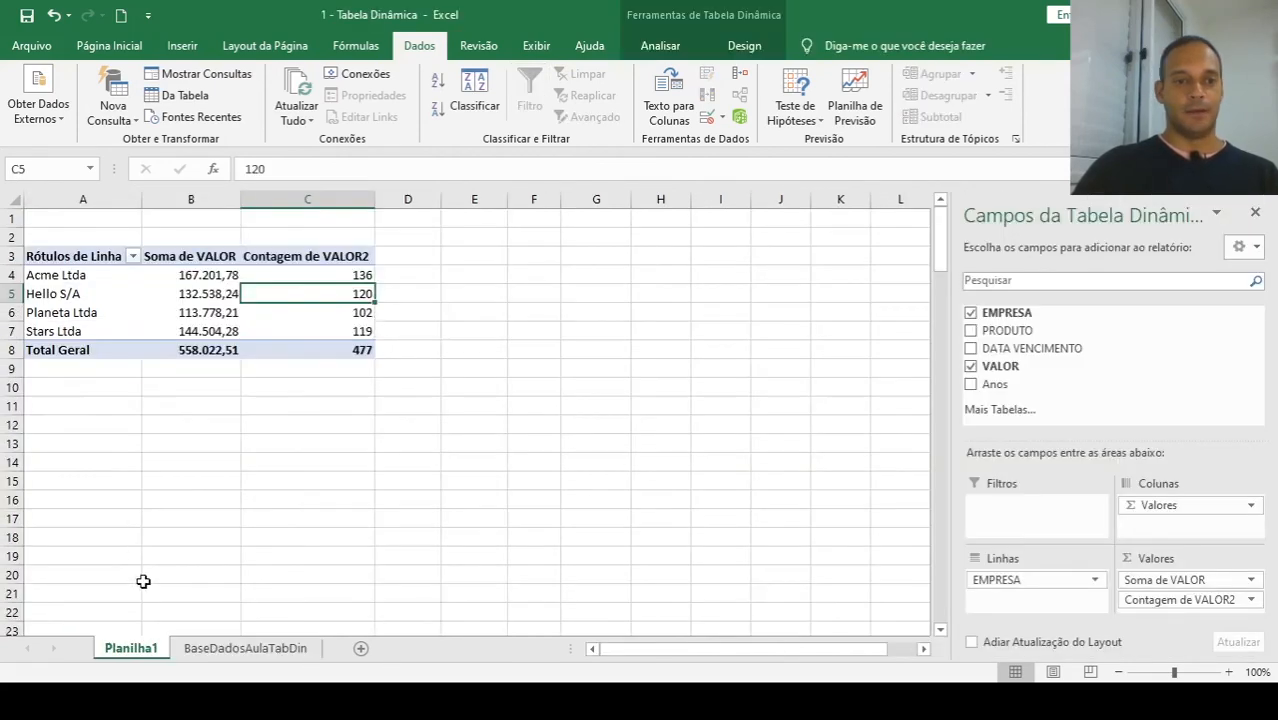
pyautogui.click(240, 648)
pyautogui.click(106, 218)
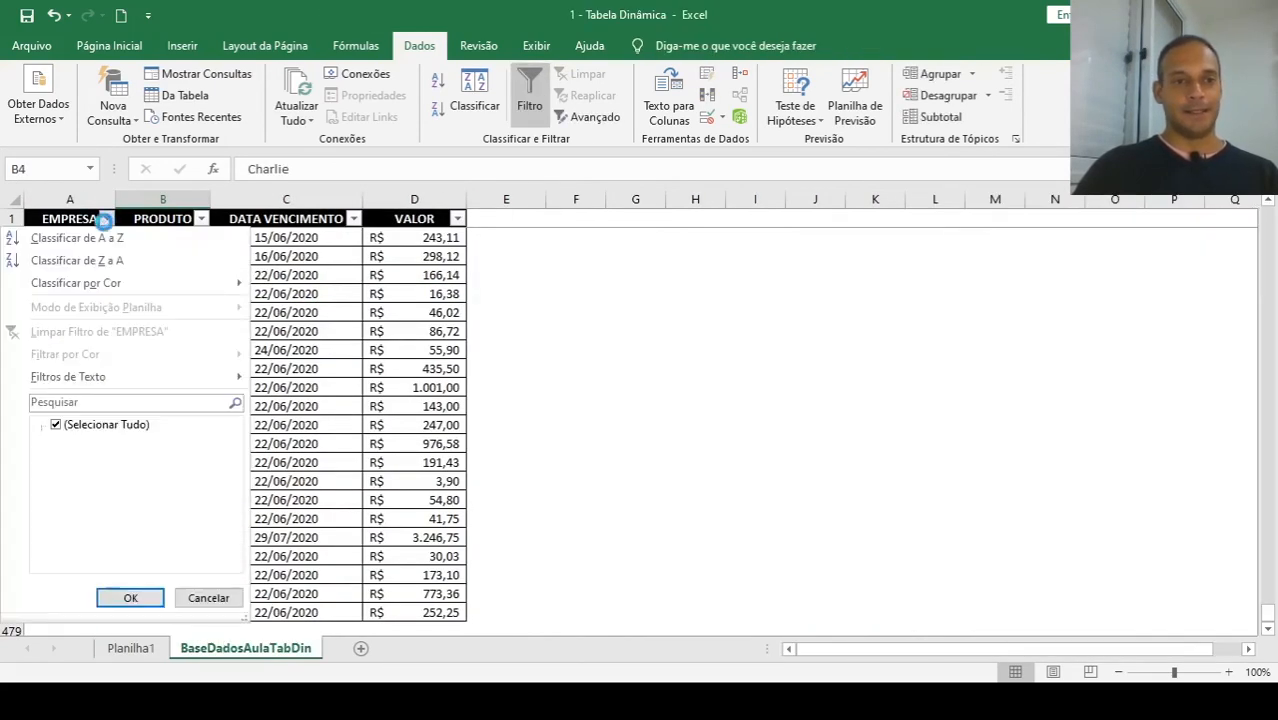
pyautogui.click(78, 425)
pyautogui.click(60, 442)
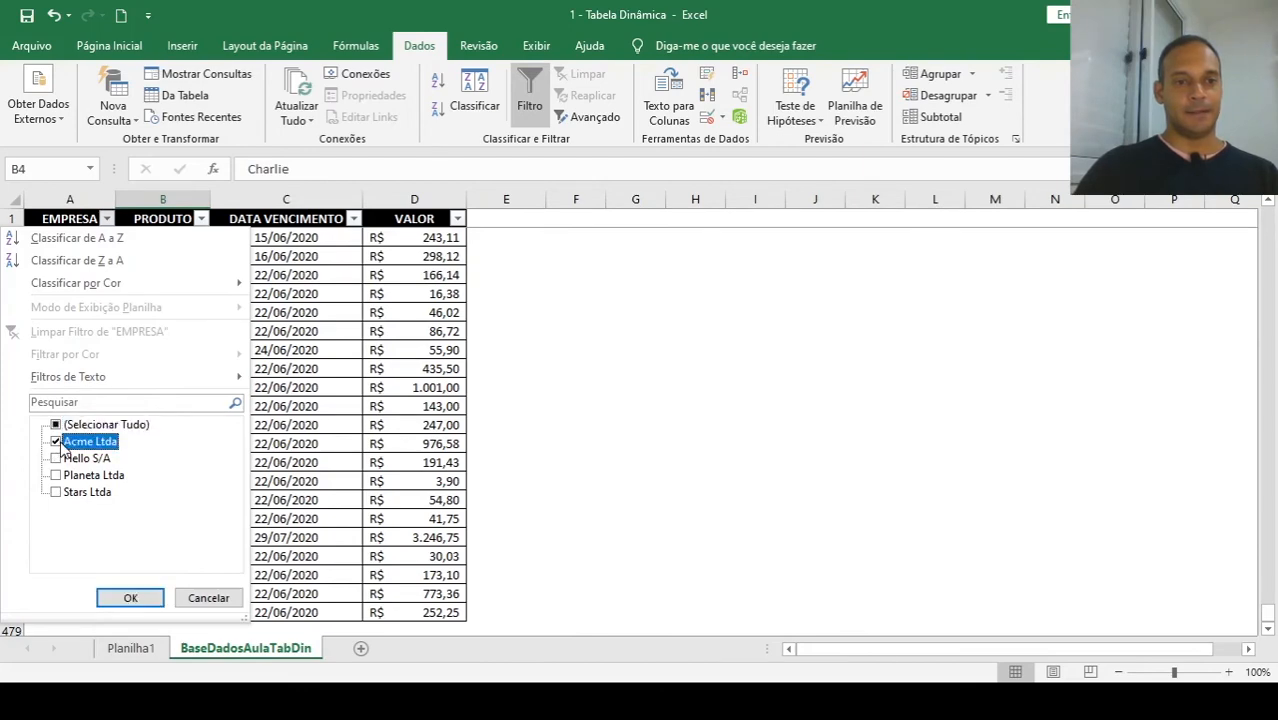
pyautogui.click(302, 198)
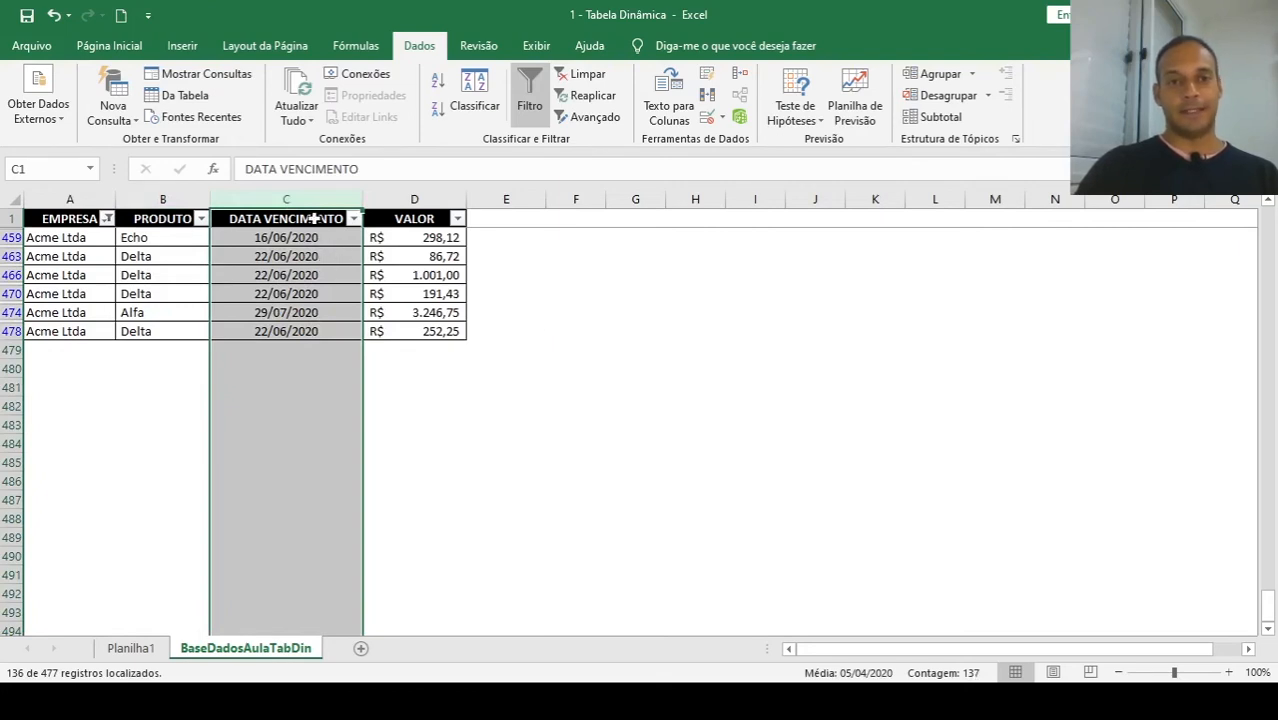
pyautogui.click(132, 650)
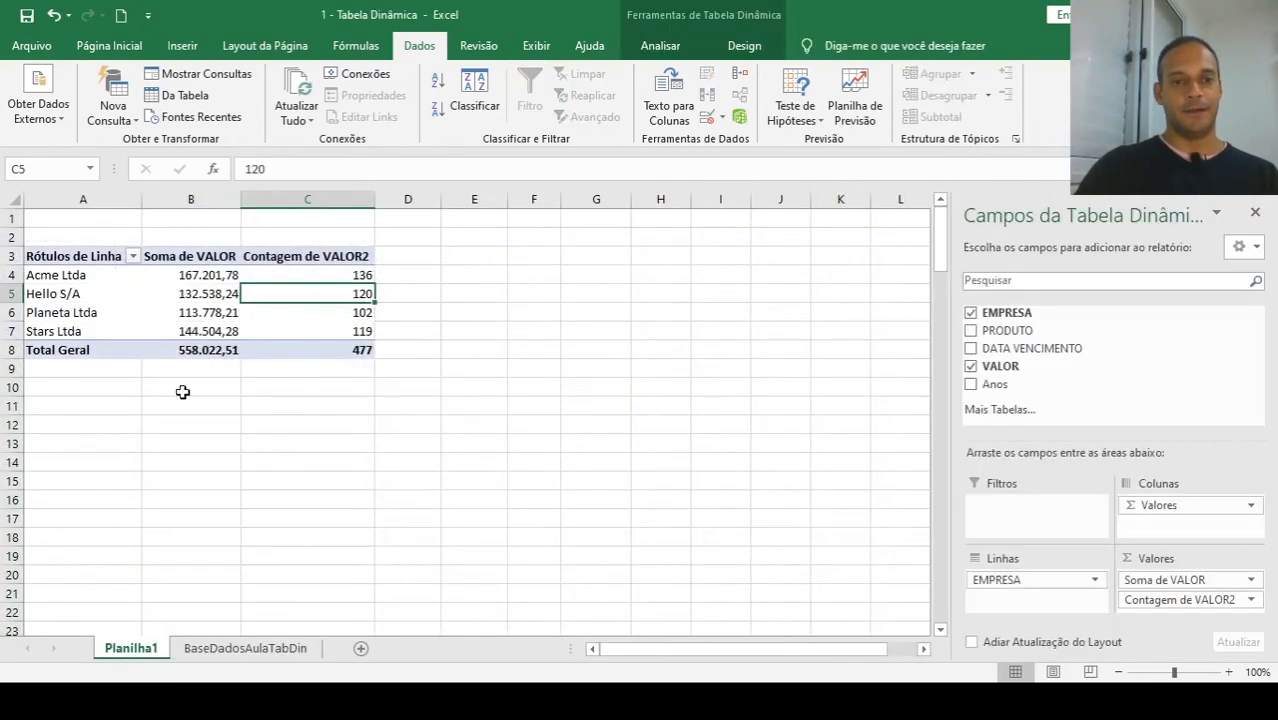
pyautogui.click(360, 276)
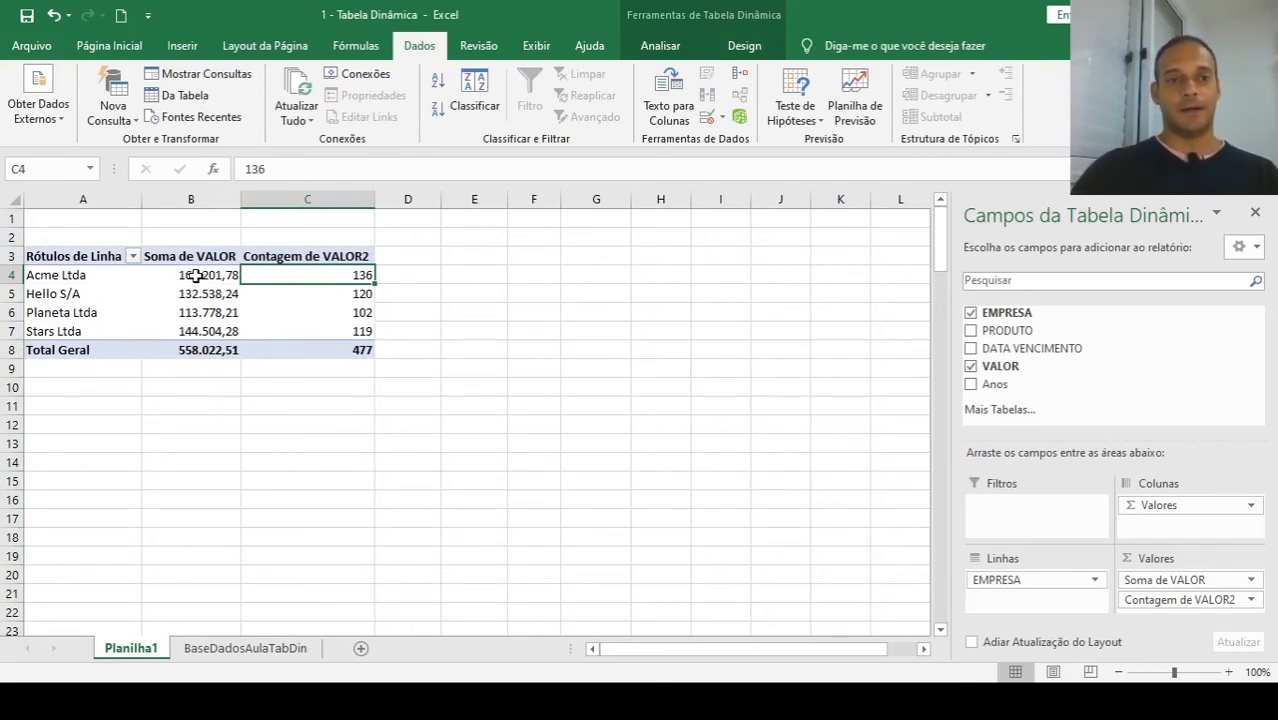
pyautogui.moveTo(342, 272)
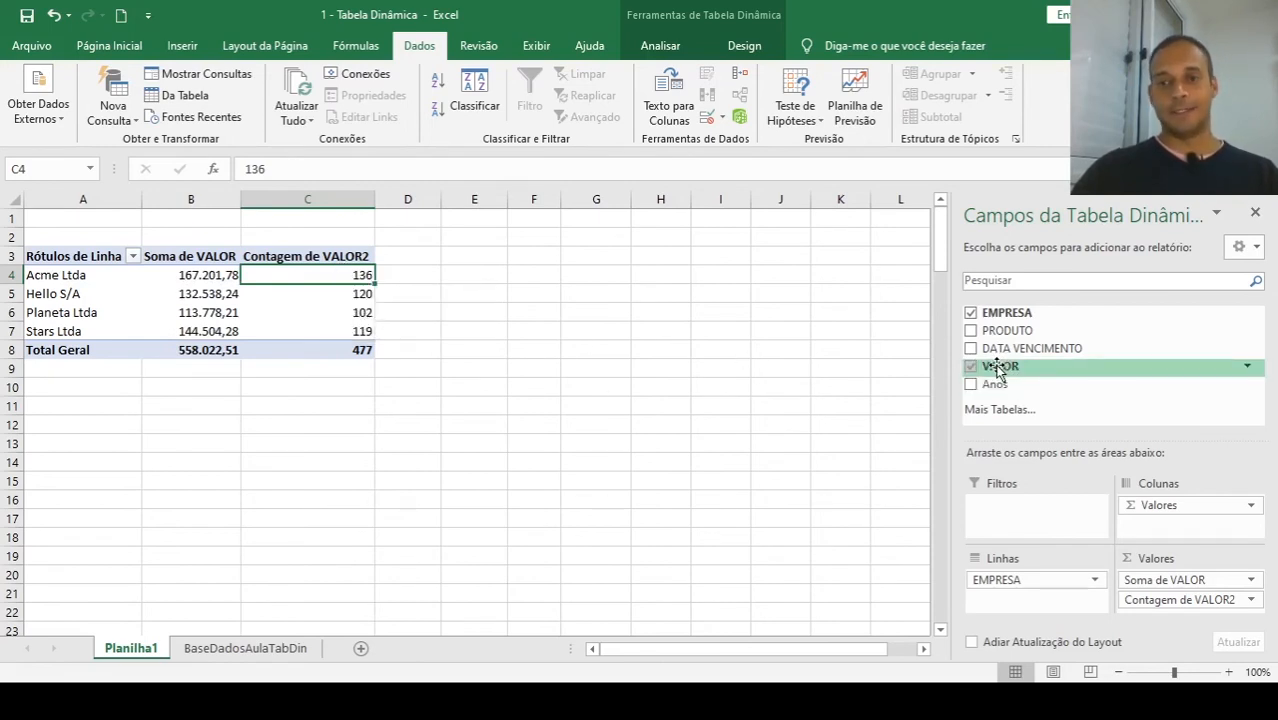
# Add VALOR to the pivot table's values a third time and summarize the new value field by Média.
pyautogui.moveTo(997, 368); pyautogui.dragTo(1195, 614)
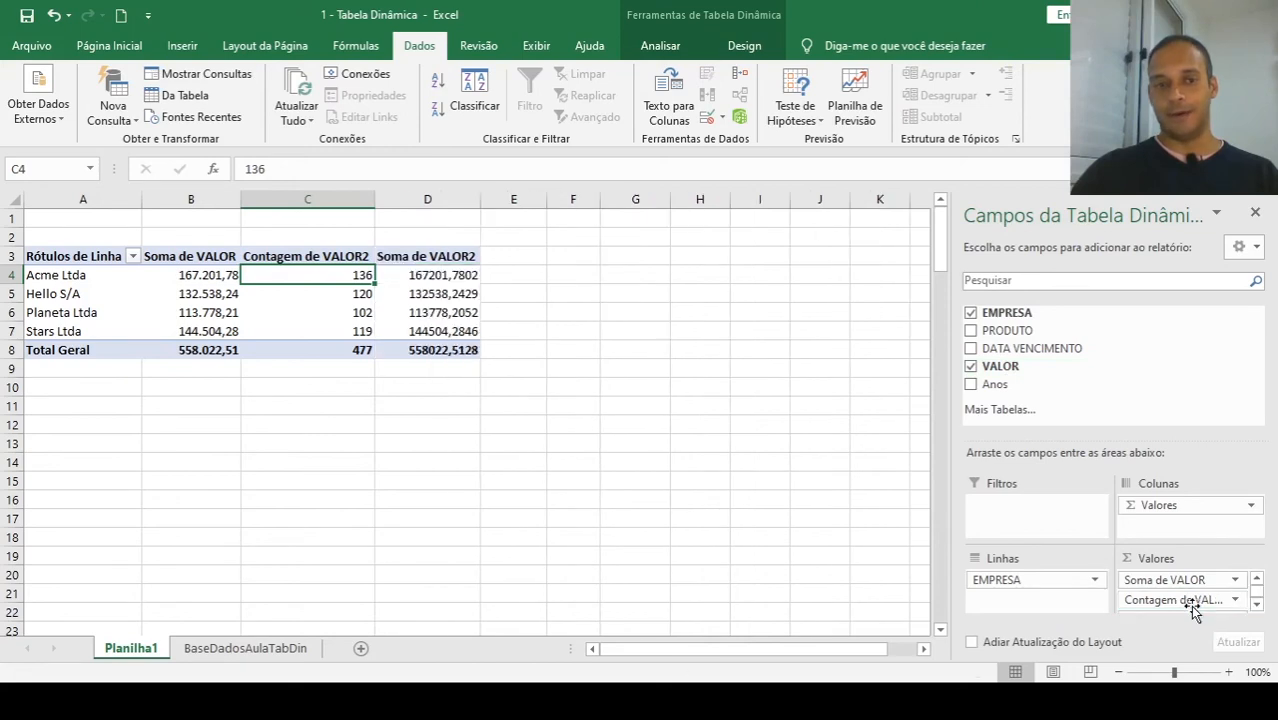
pyautogui.click(428, 259)
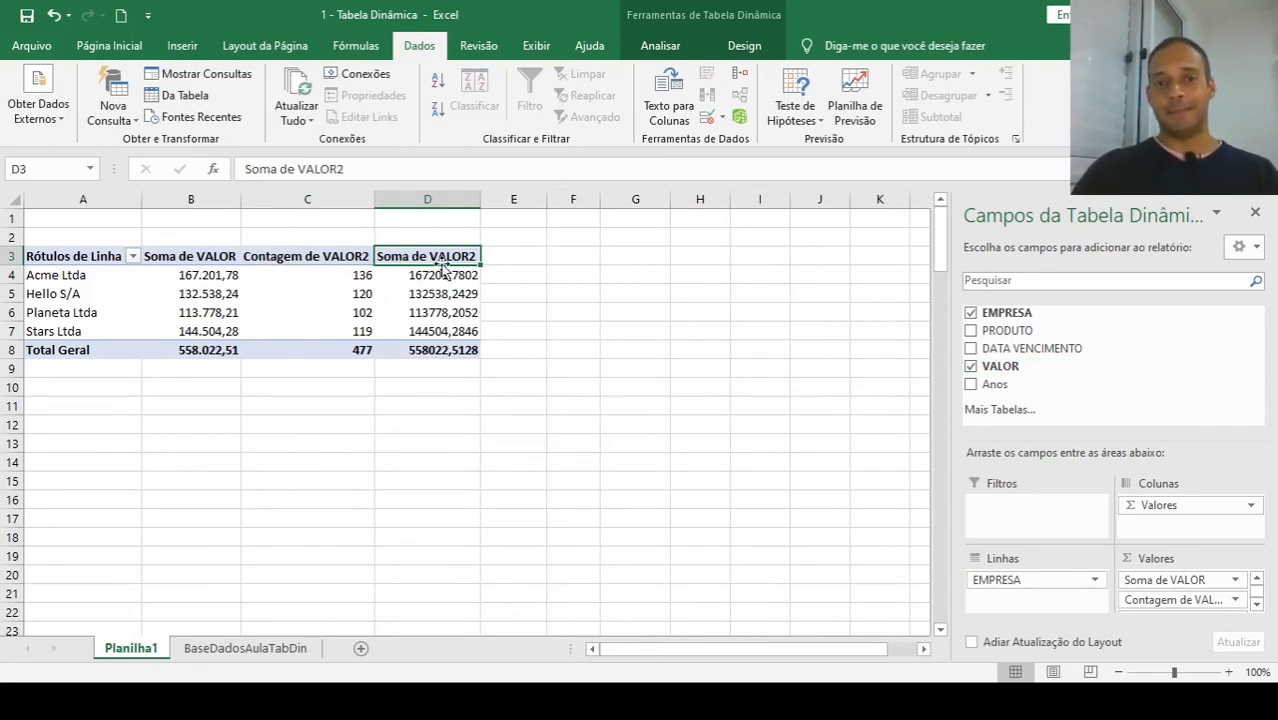
pyautogui.click(1257, 606)
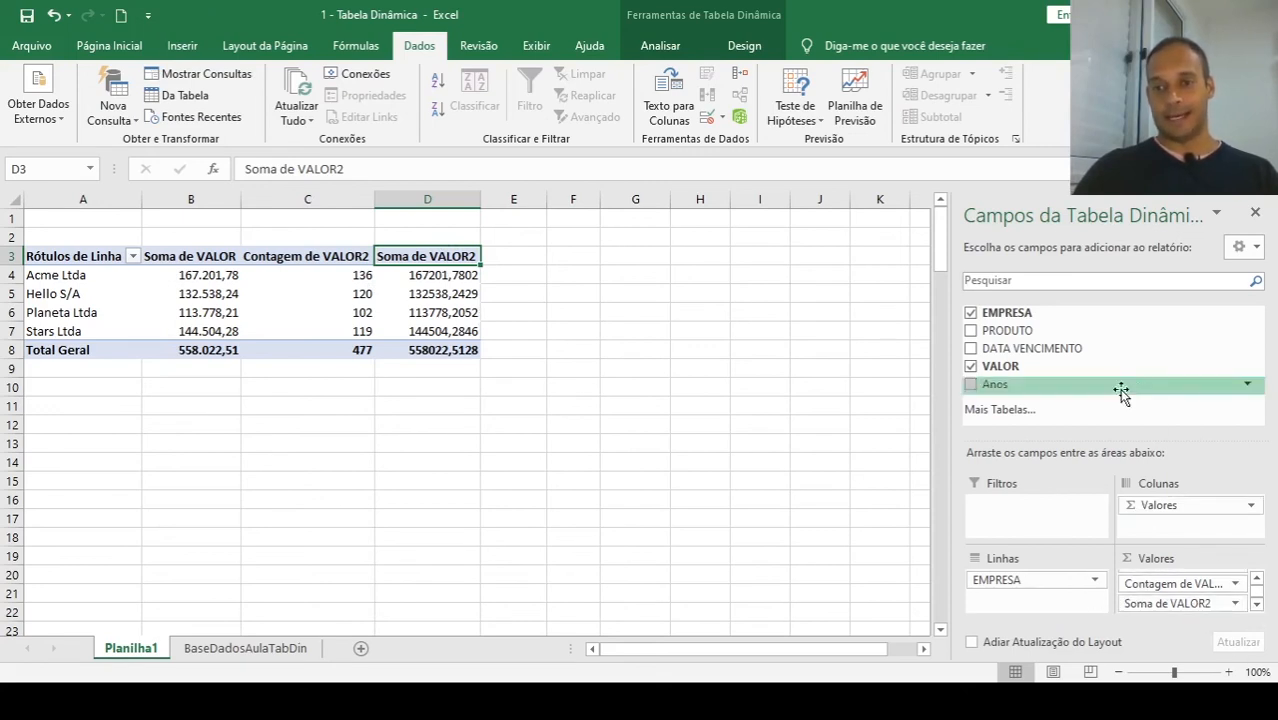
pyautogui.click(1234, 601)
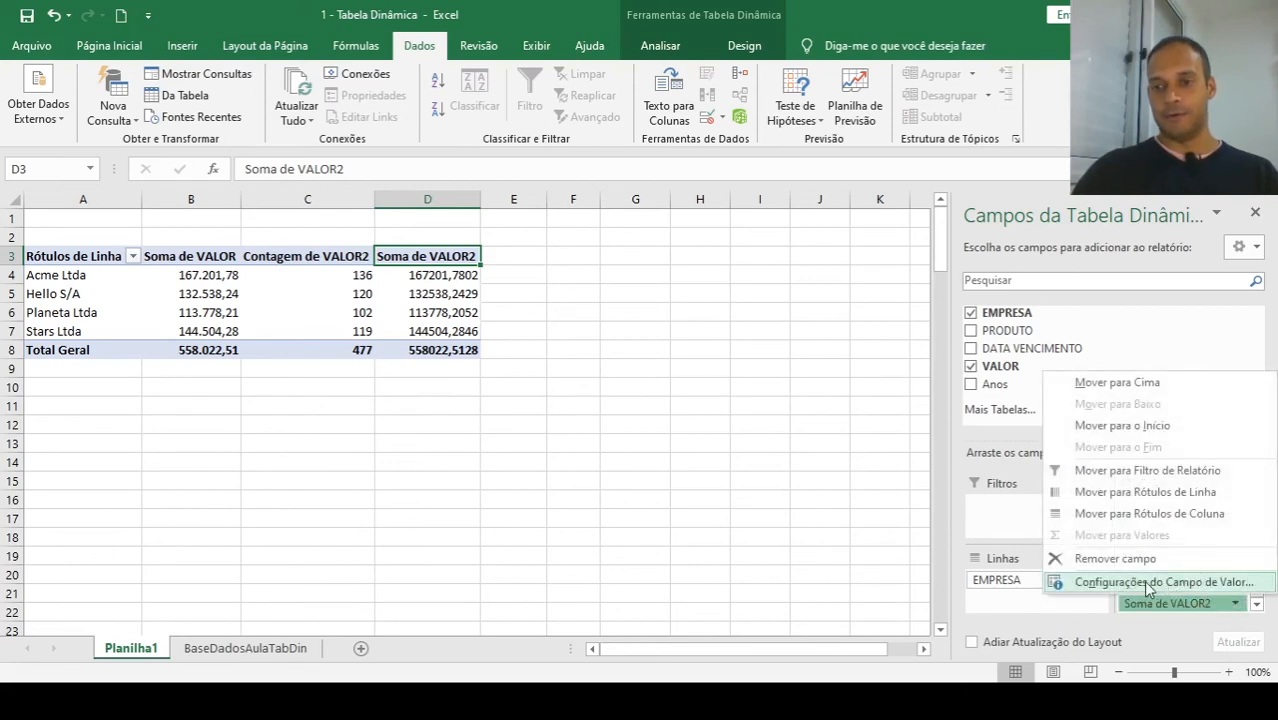
pyautogui.click(1148, 584)
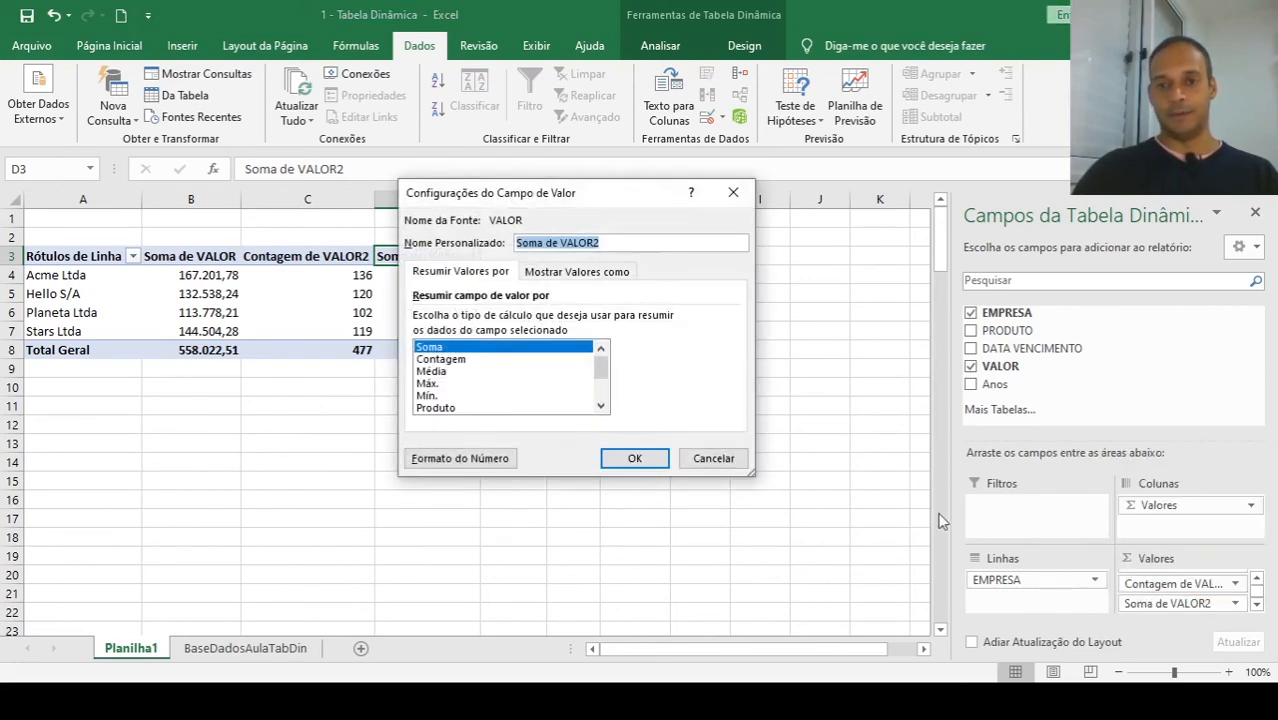
pyautogui.click(446, 371)
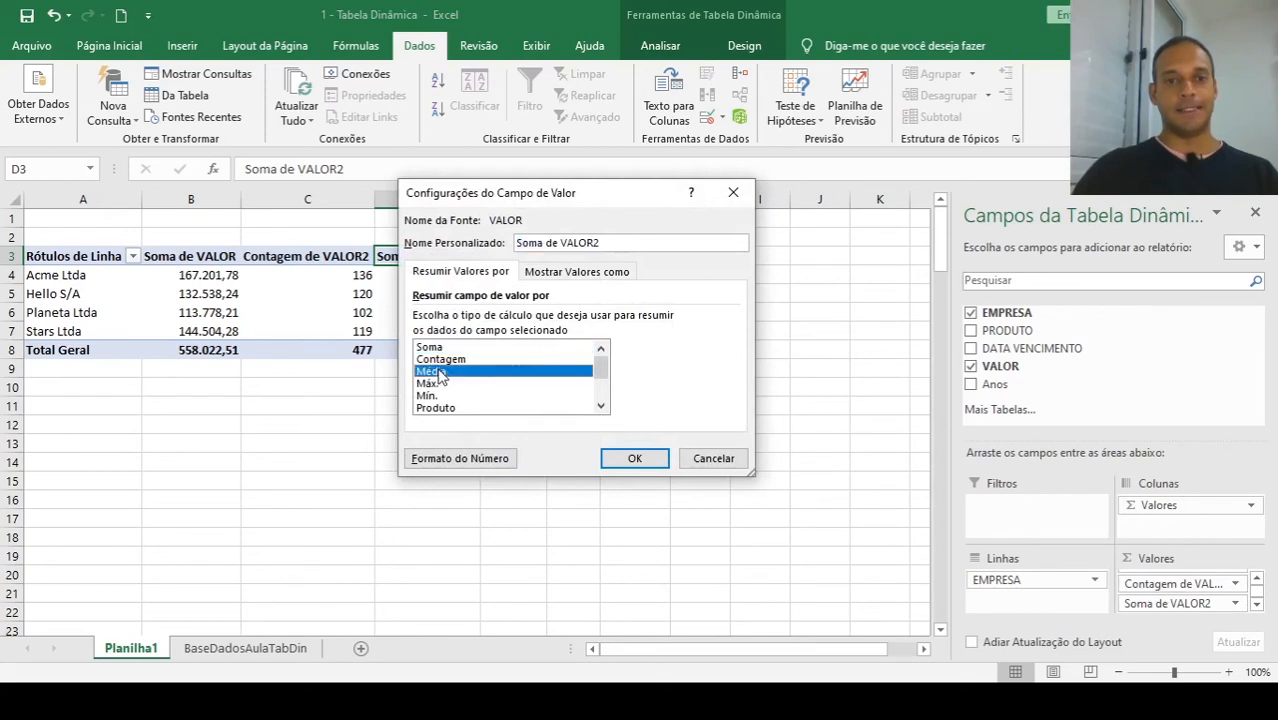
pyautogui.click(634, 459)
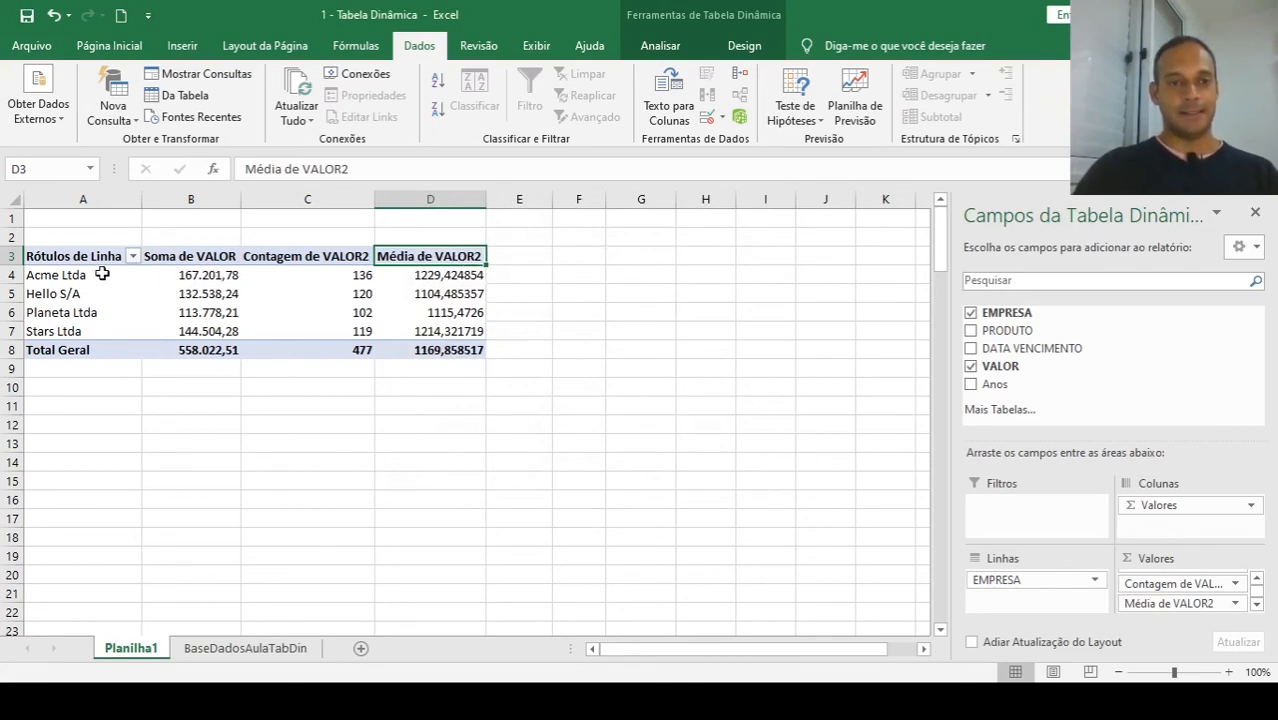
# Format the Média de VALOR2 field as Número with two decimal places and a thousands separator.
pyautogui.rightClick(459, 256)
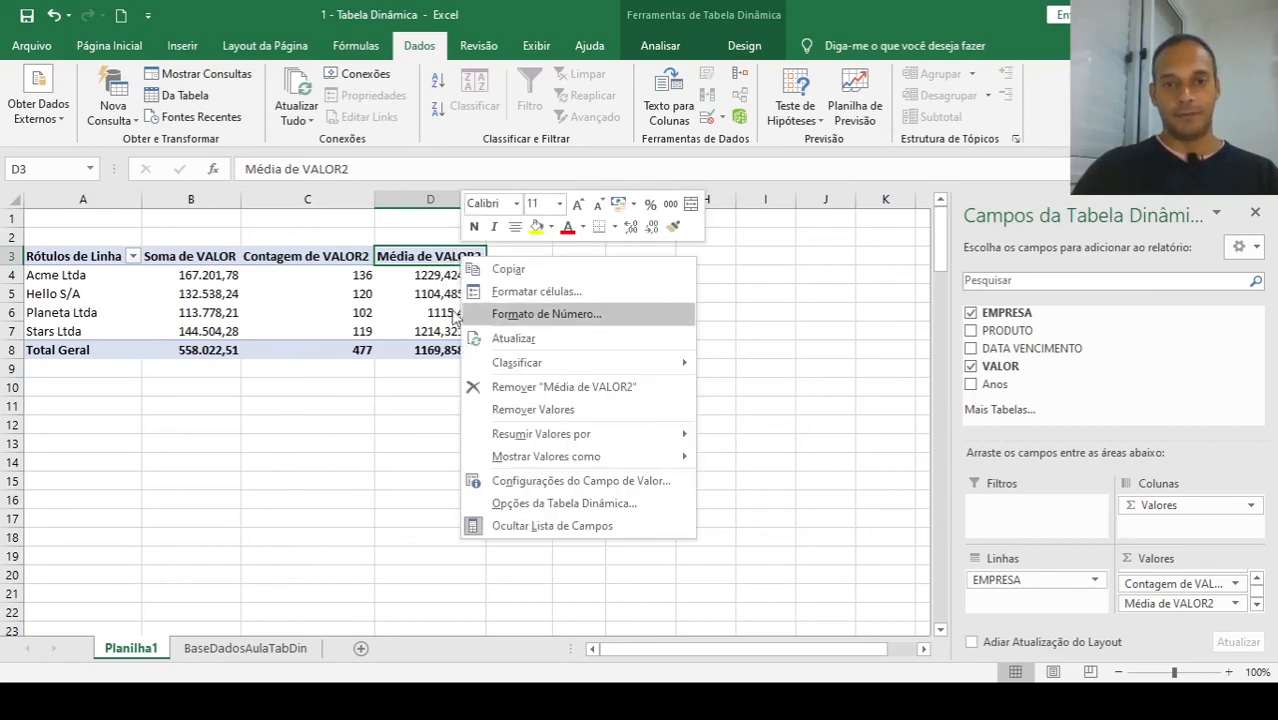
pyautogui.click(535, 315)
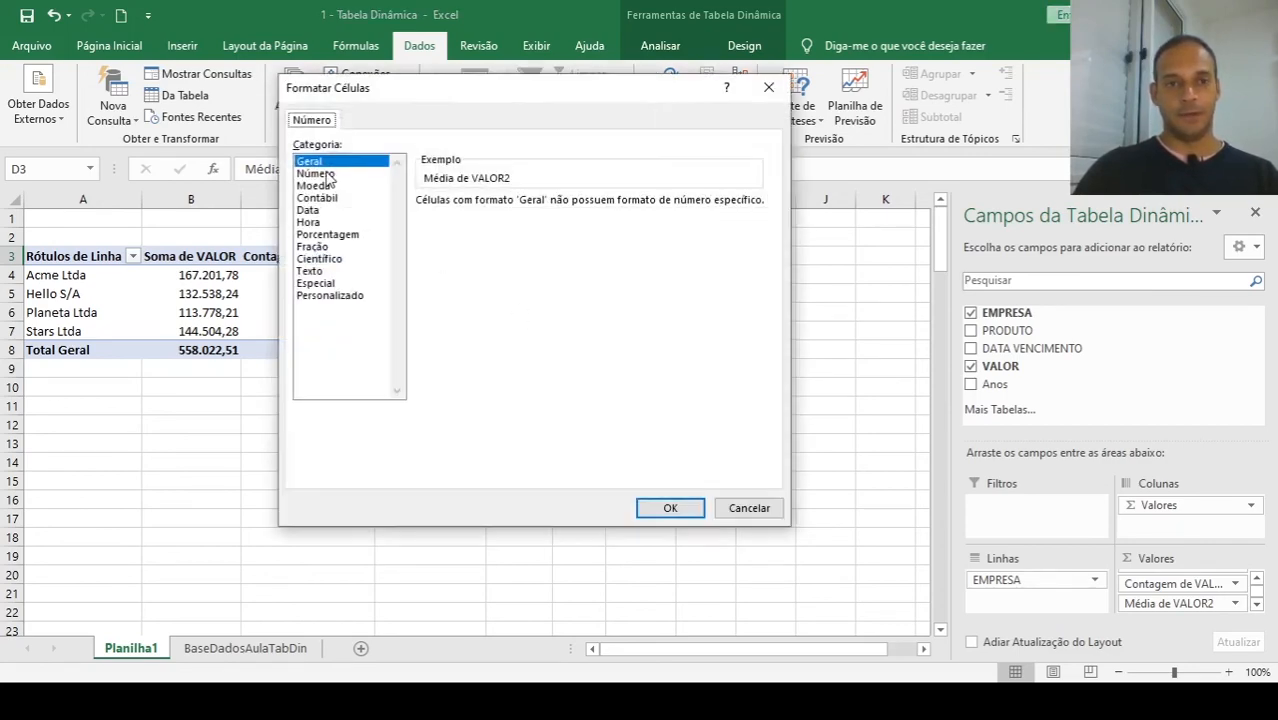
pyautogui.click(322, 174)
pyautogui.click(477, 228)
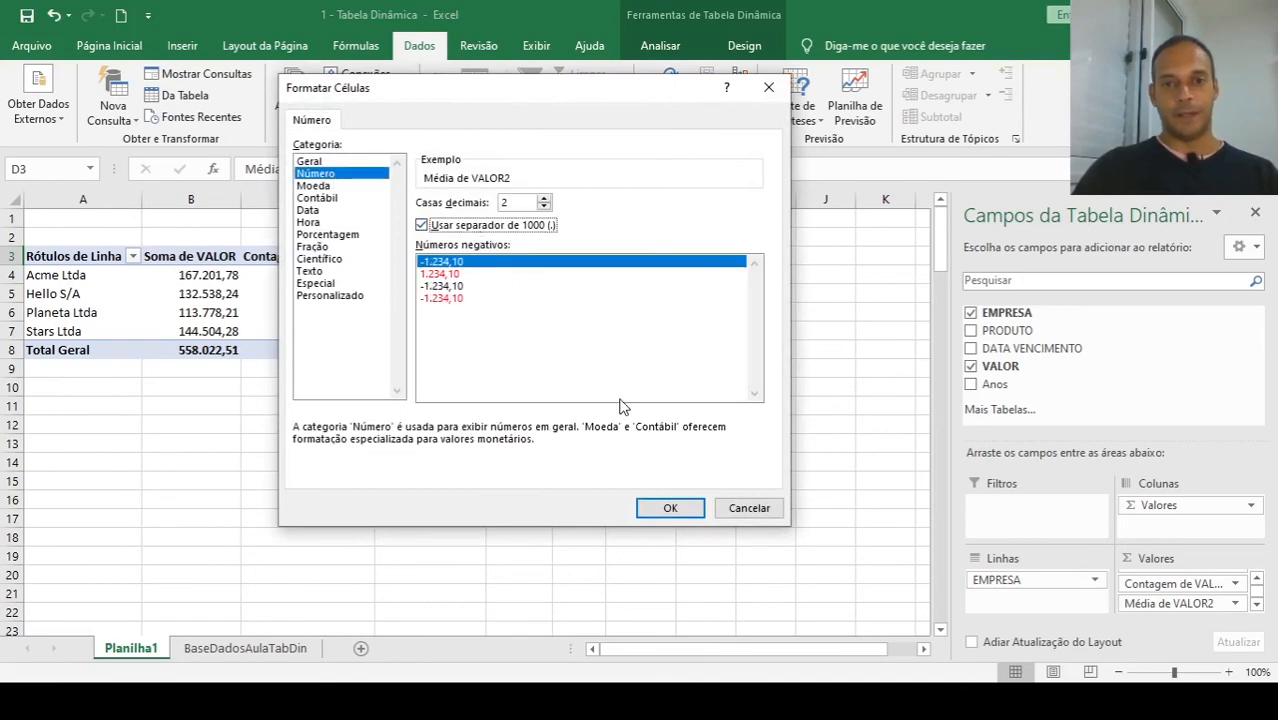
pyautogui.click(668, 507)
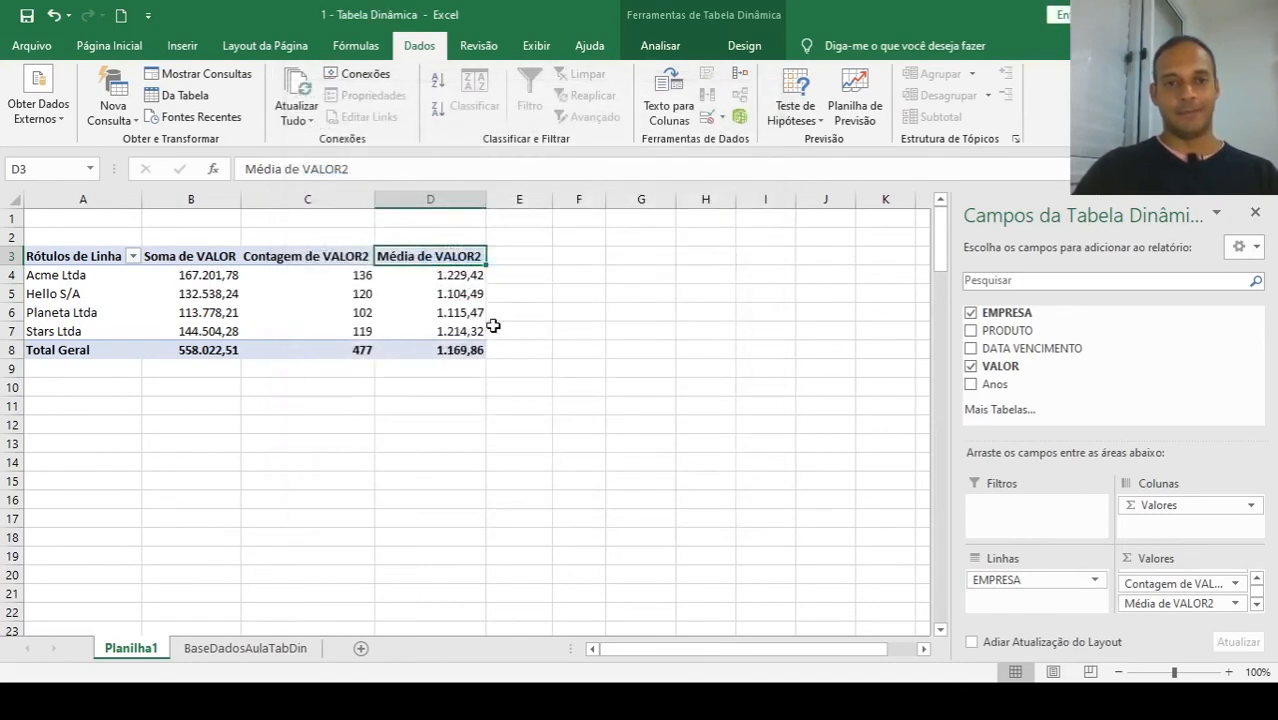
pyautogui.click(494, 326)
pyautogui.click(458, 270)
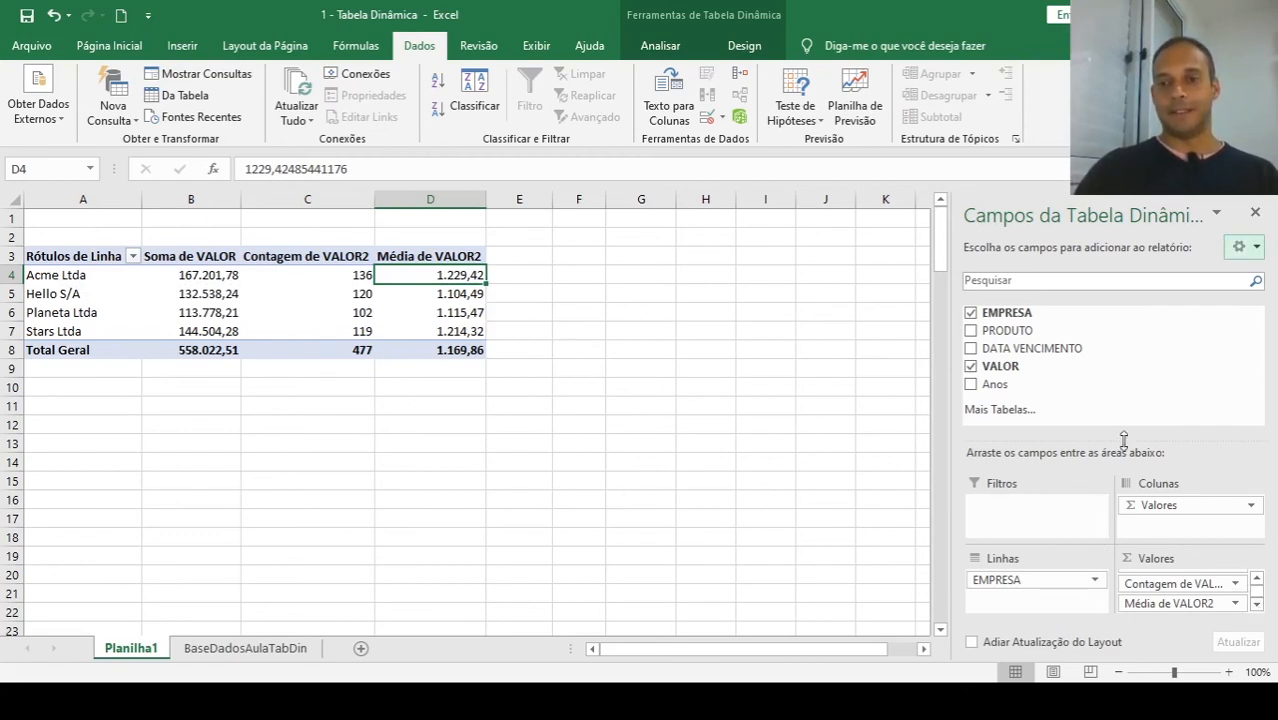
# Add VALOR to the pivot table's values a fourth time and show the new sum field as % do Total Geral.
pyautogui.moveTo(1016, 370); pyautogui.dragTo(1191, 606)
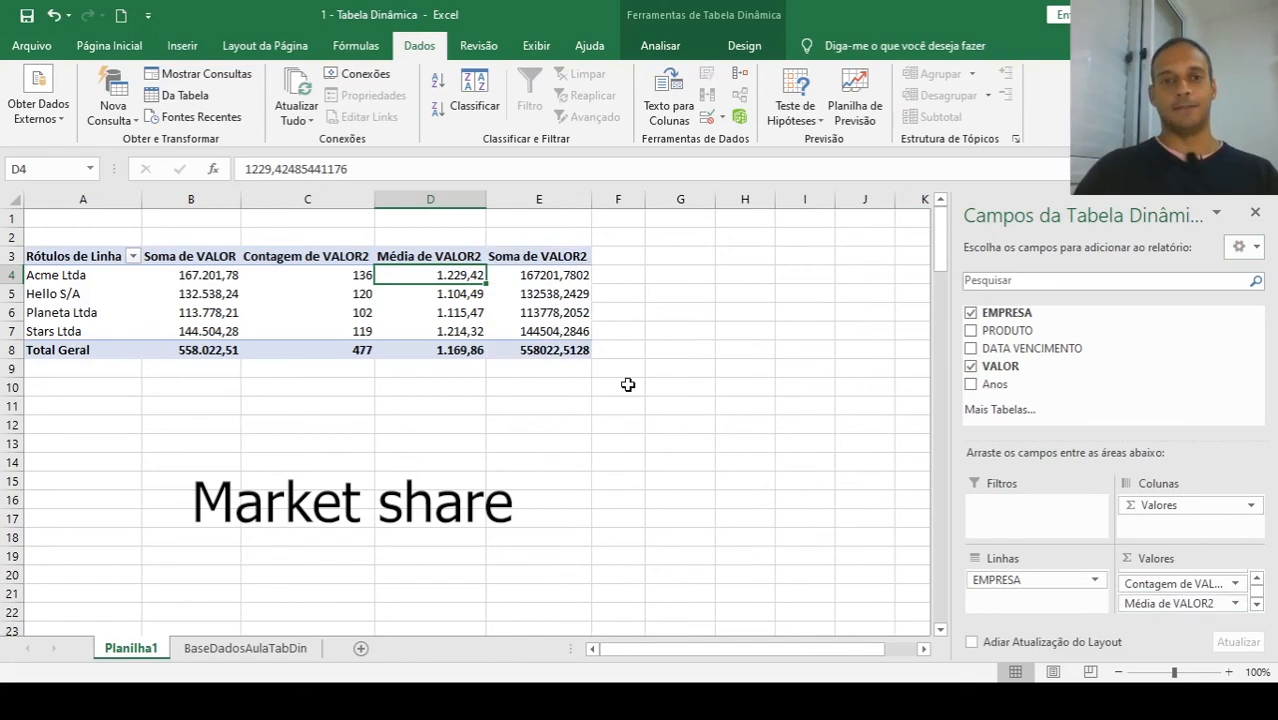
pyautogui.click(556, 250)
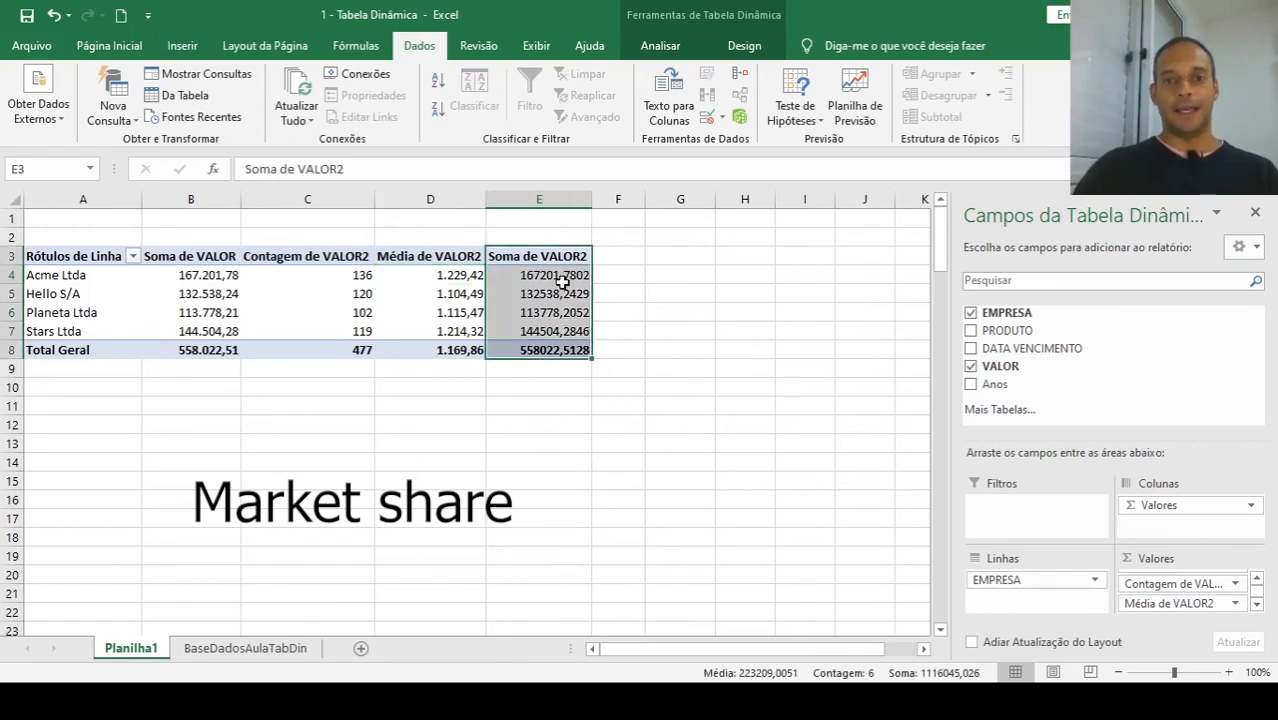
pyautogui.click(554, 282)
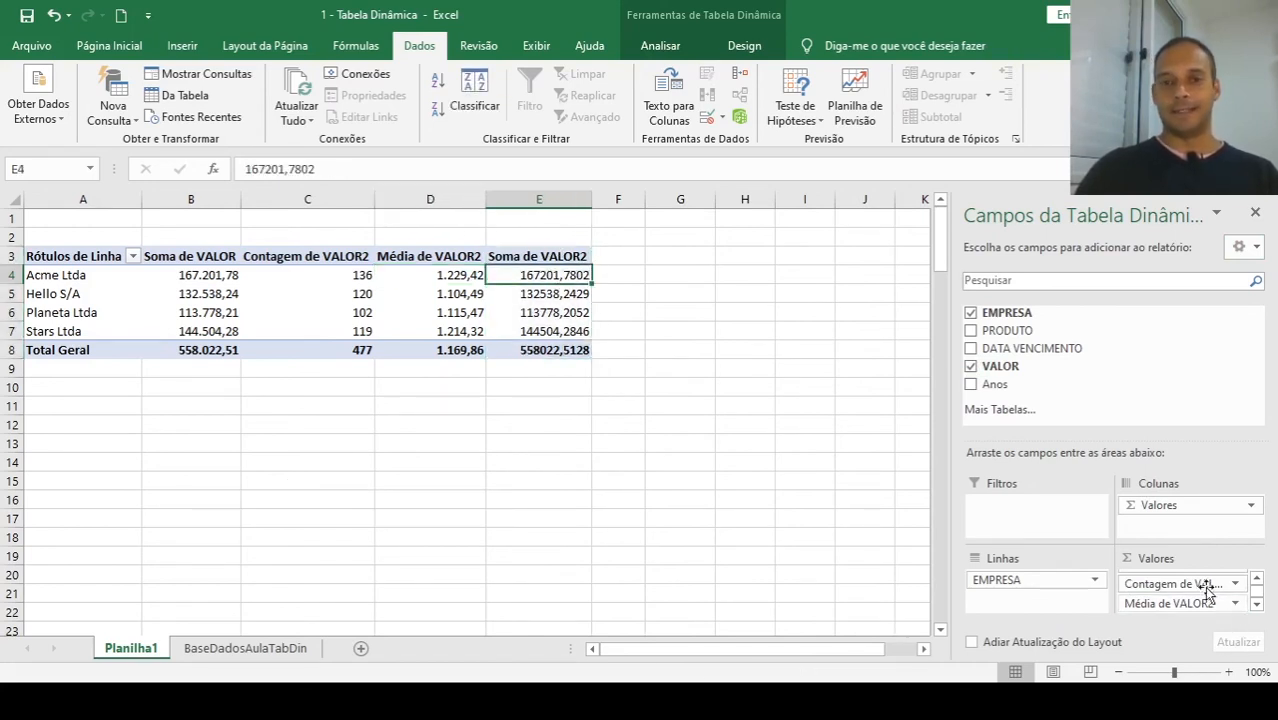
pyautogui.click(540, 257)
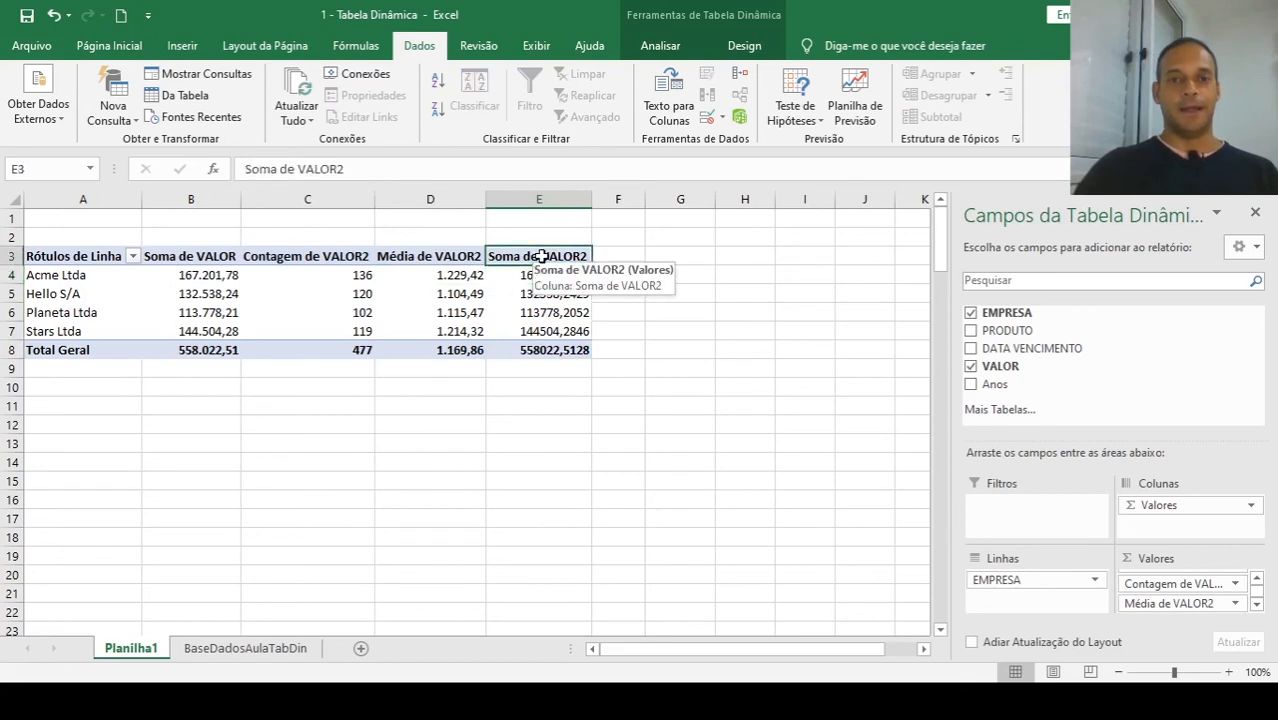
pyautogui.rightClick(542, 258)
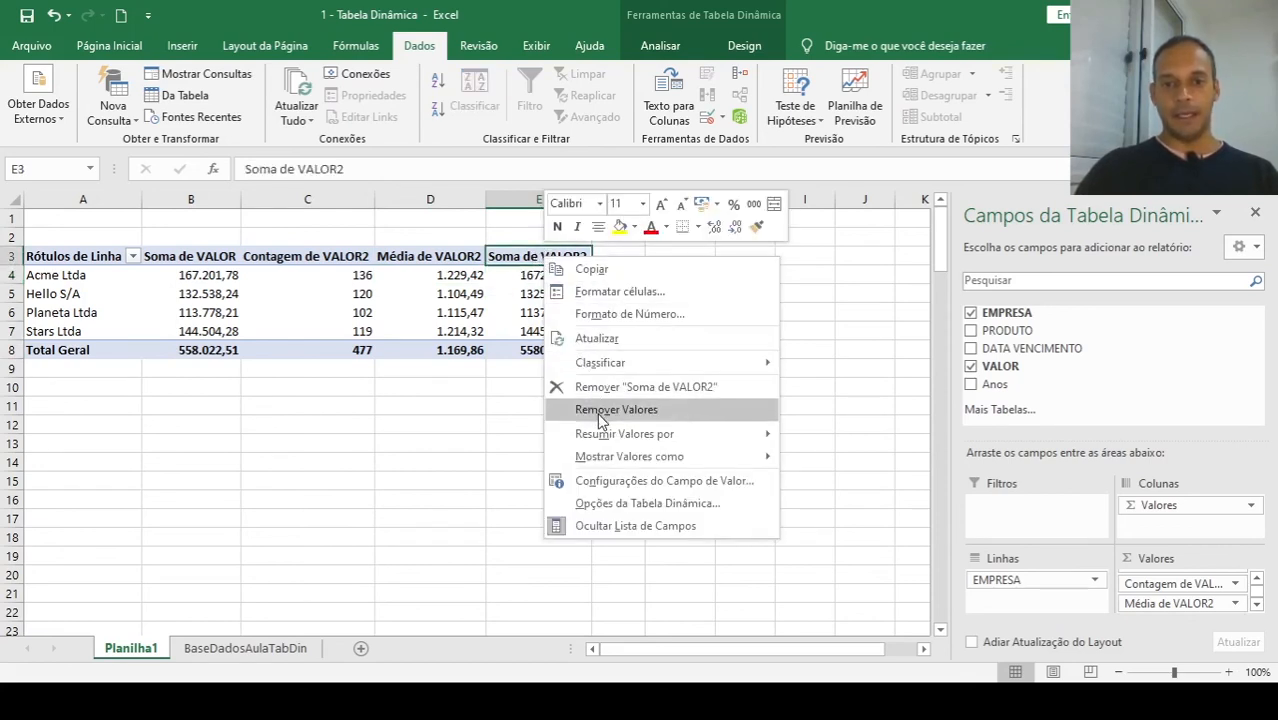
pyautogui.moveTo(630, 465)
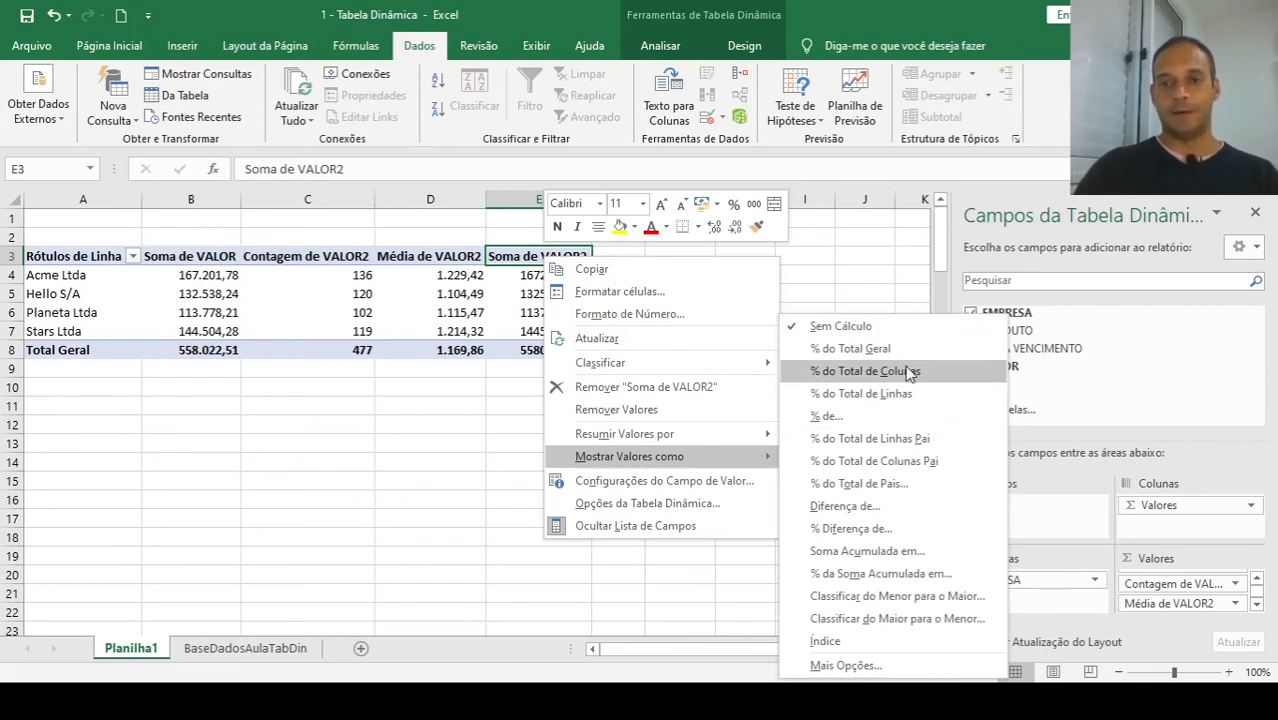
pyautogui.click(851, 350)
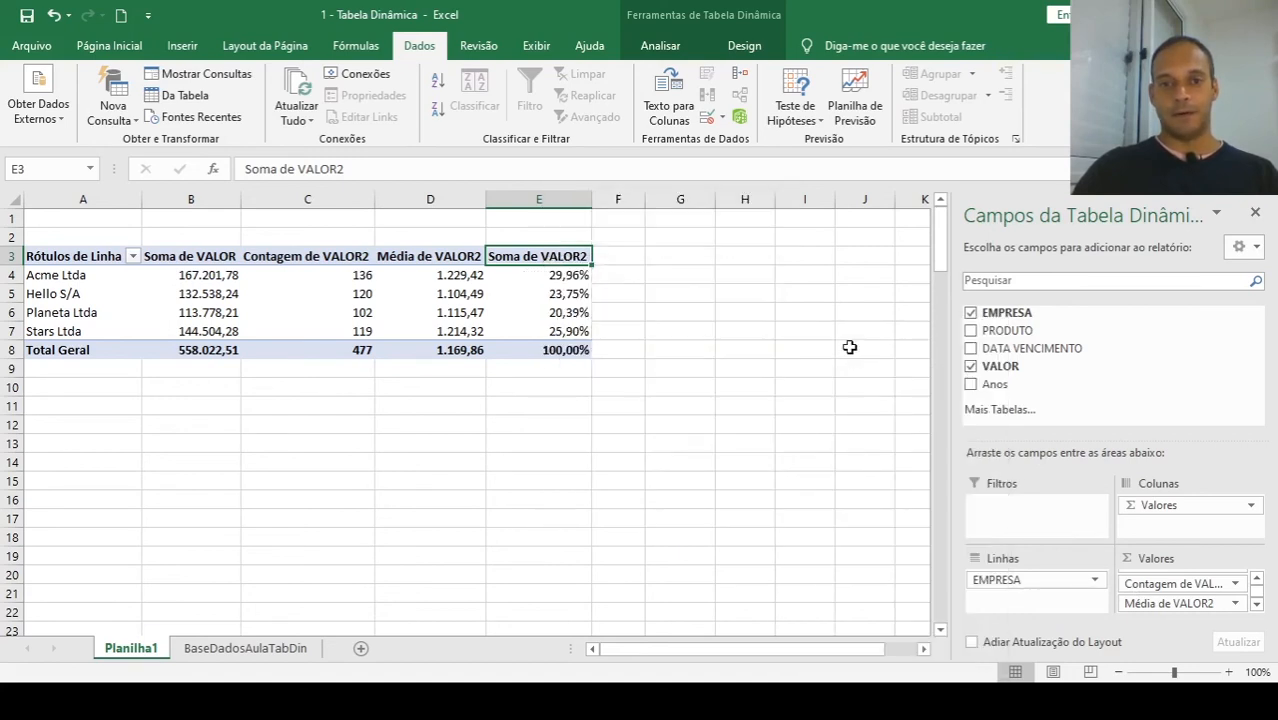
# Examine each company's percentage share in the last value column against the grand total of Soma de VALOR.
pyautogui.click(558, 348)
pyautogui.click(188, 352)
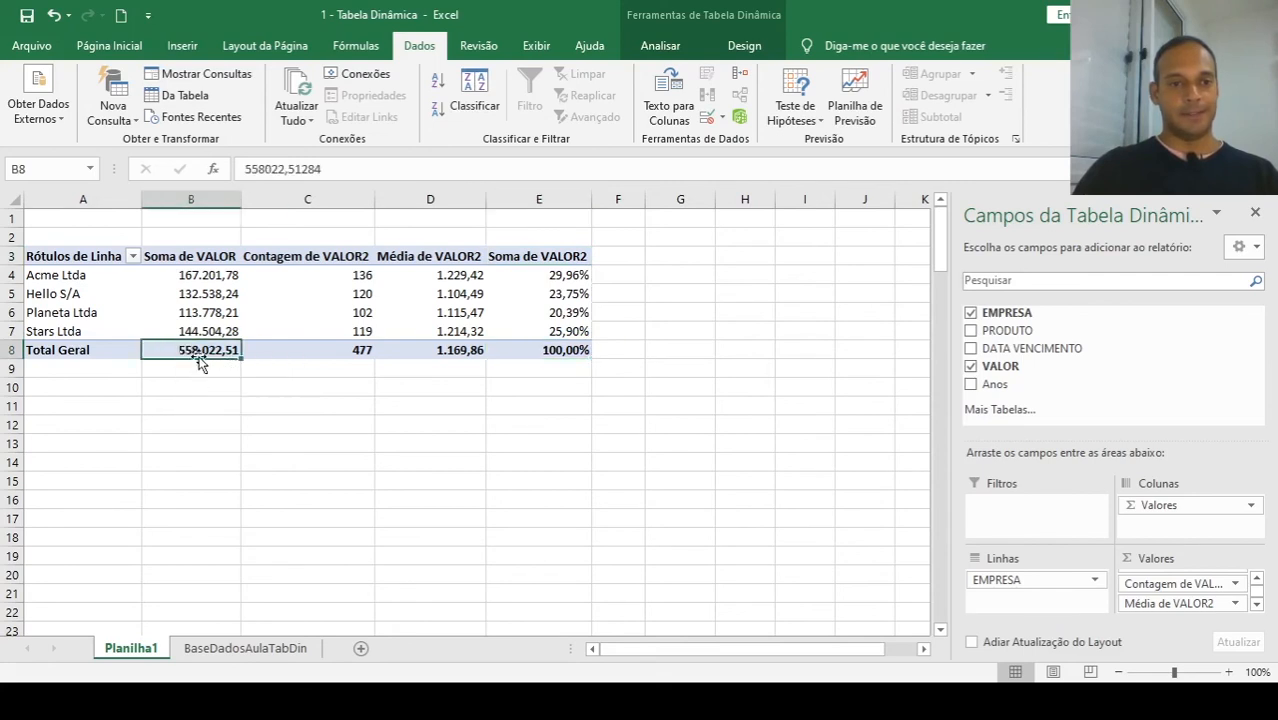
pyautogui.click(562, 356)
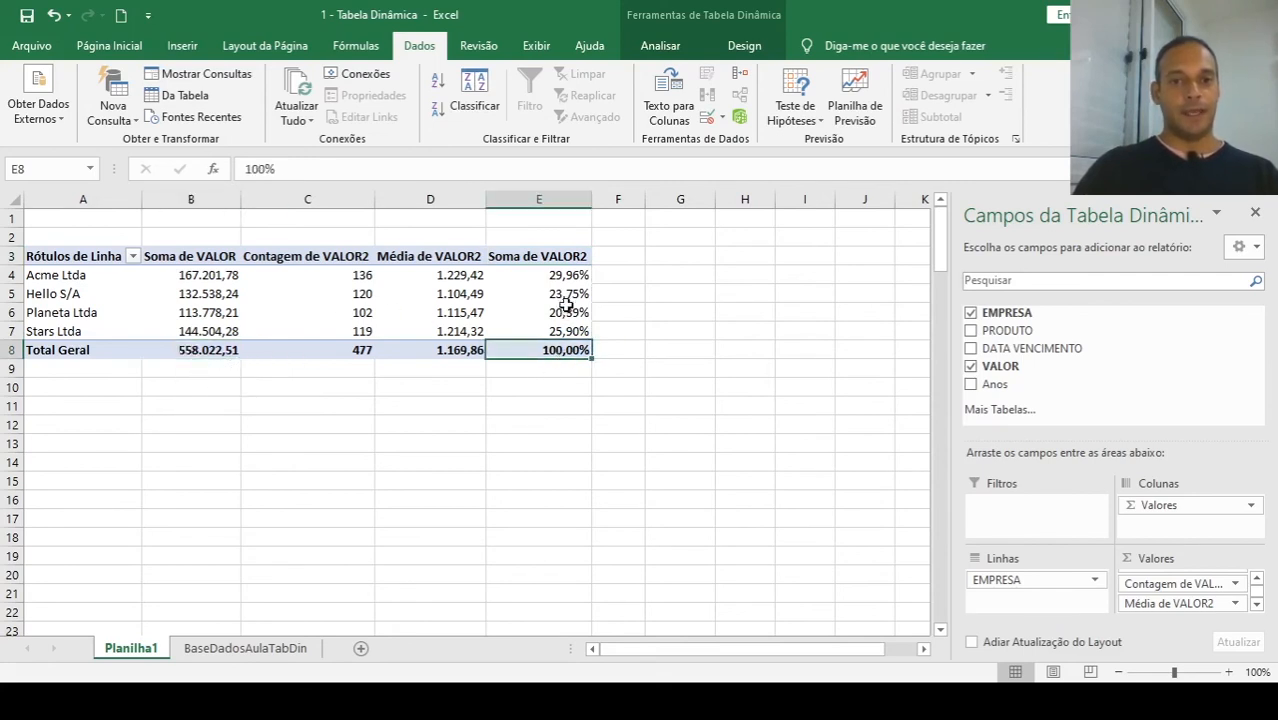
pyautogui.click(568, 291)
pyautogui.click(62, 277)
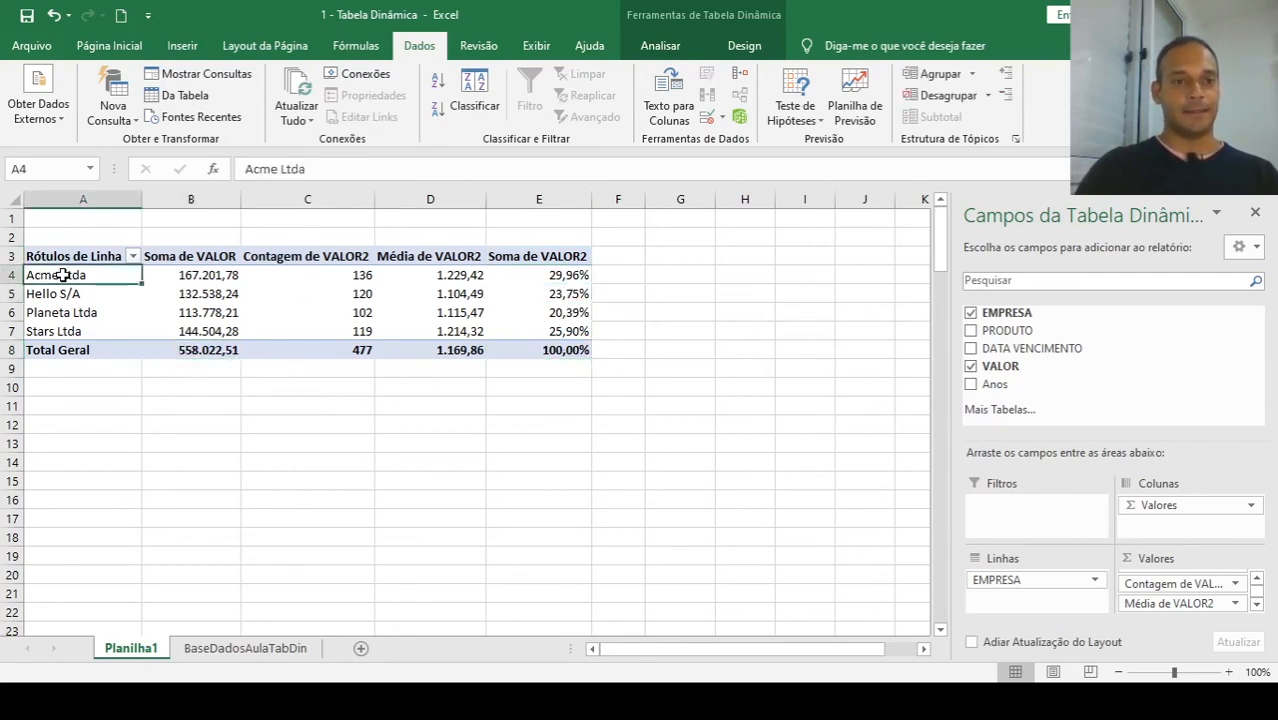
pyautogui.click(572, 274)
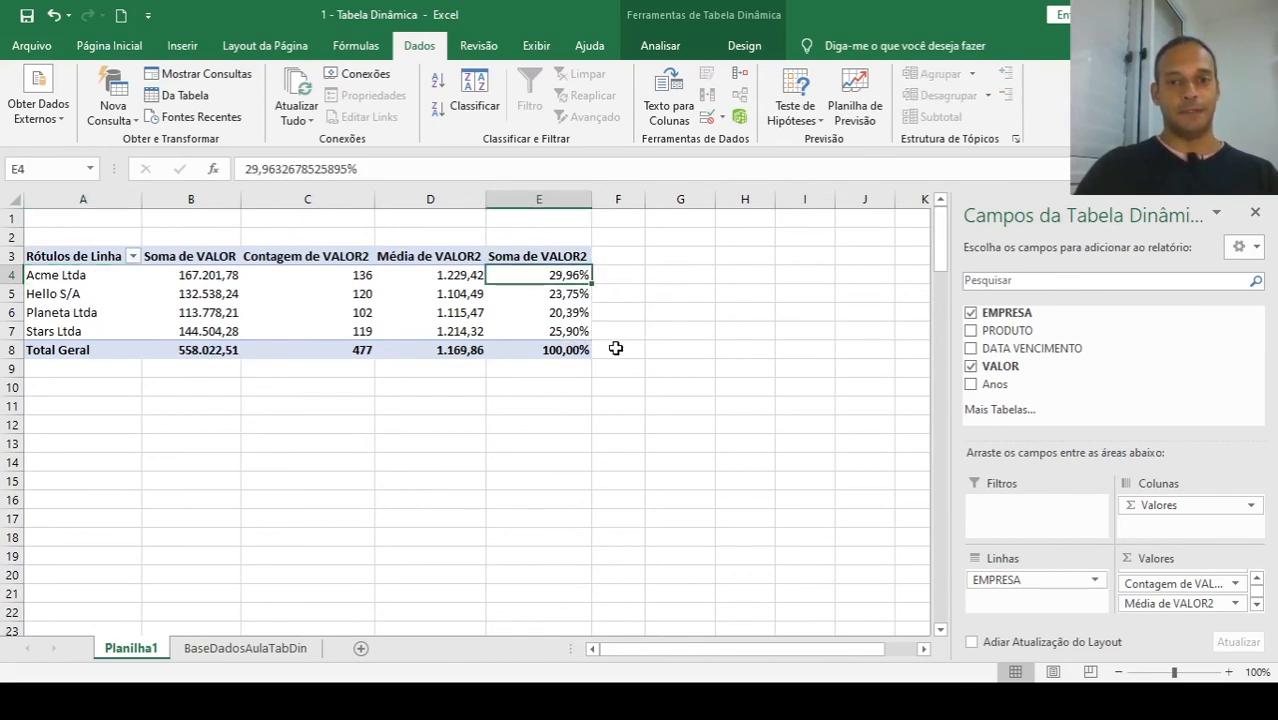
pyautogui.click(562, 292)
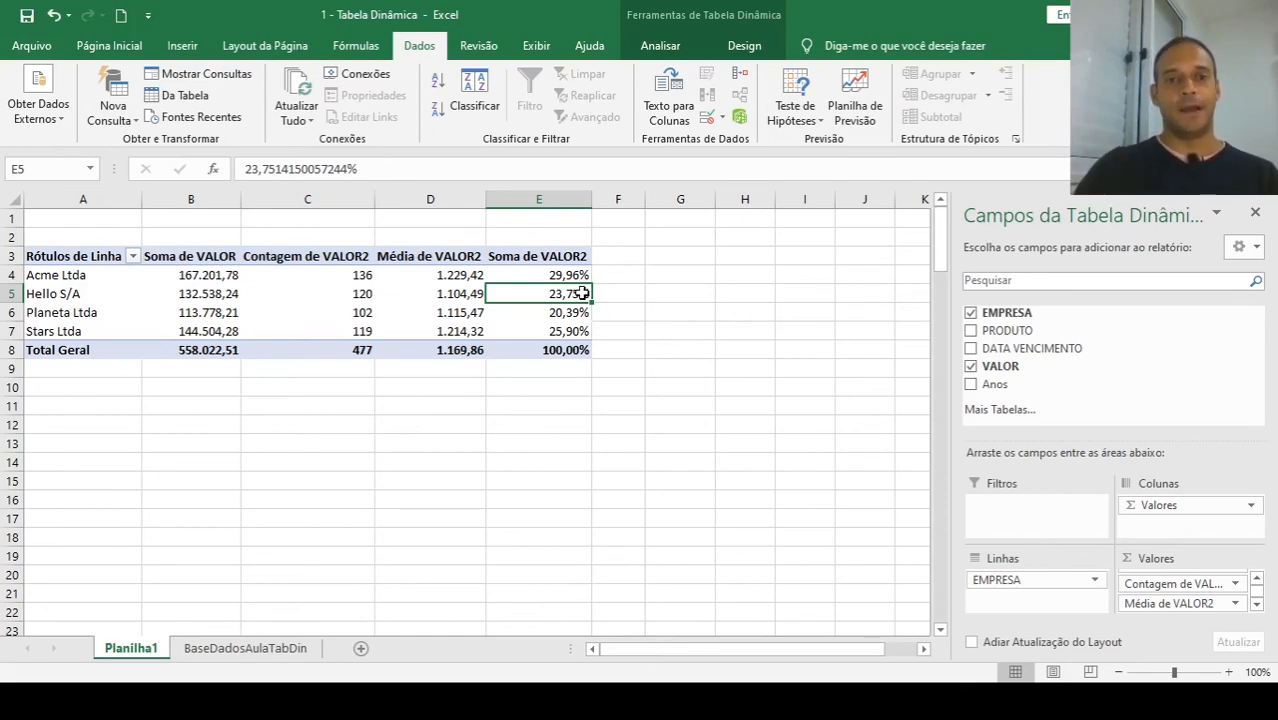
pyautogui.moveTo(582, 293)
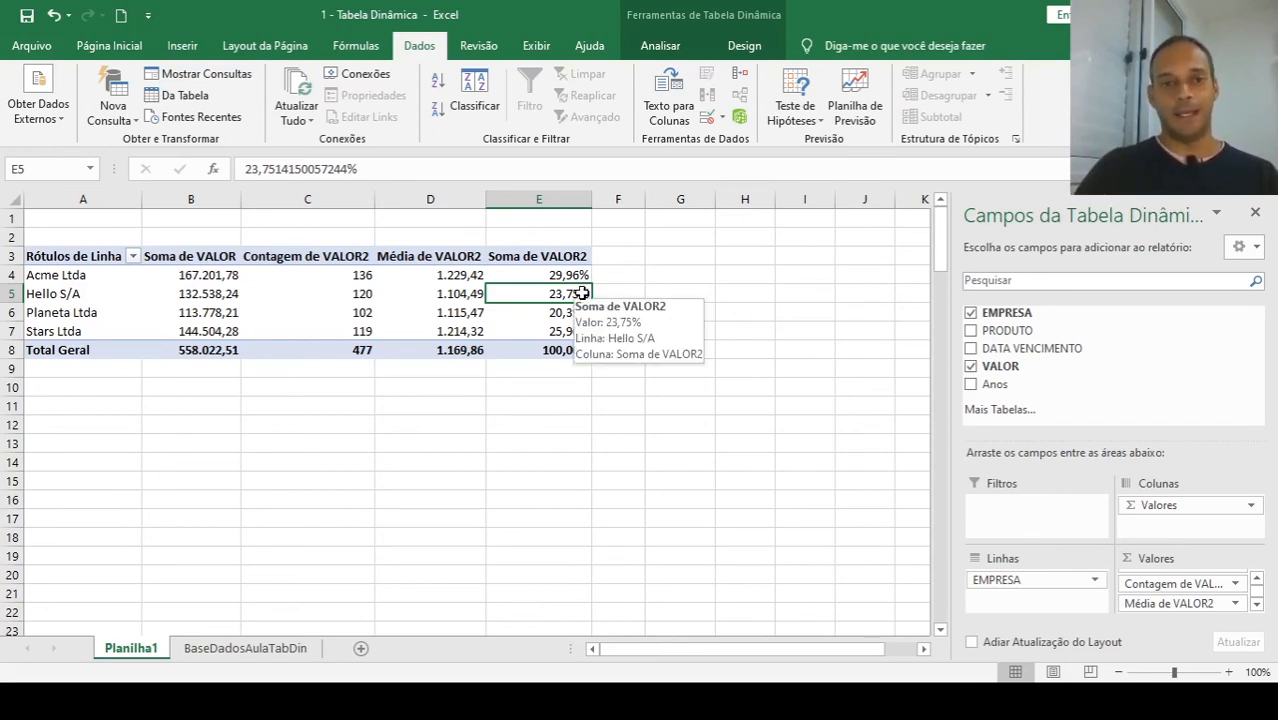